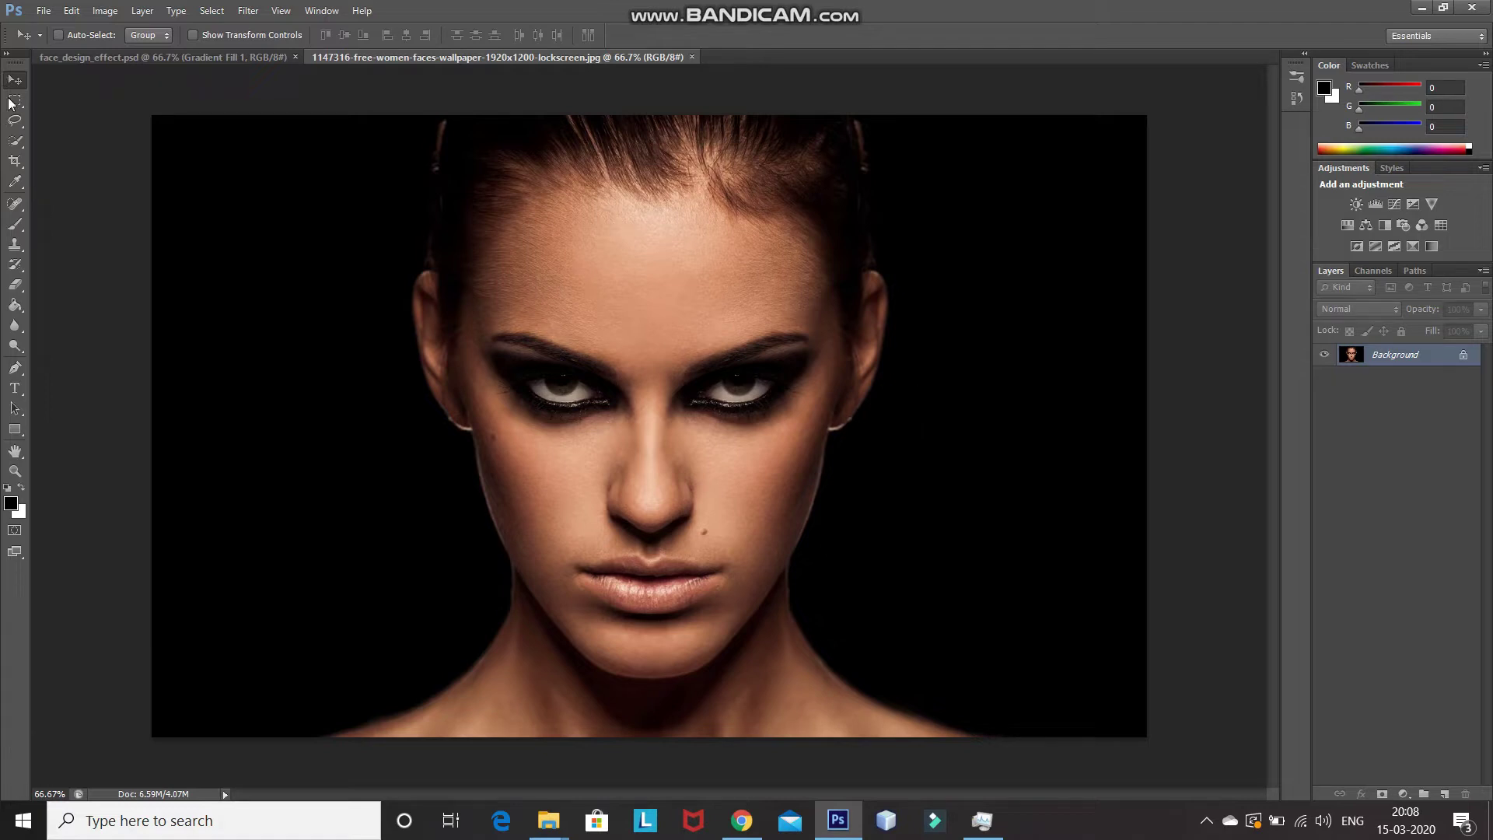
Select the woman's face roughly with the Quick Selection tool, from the forehead down to the chin
left_click(15, 143)
left_click(50, 143)
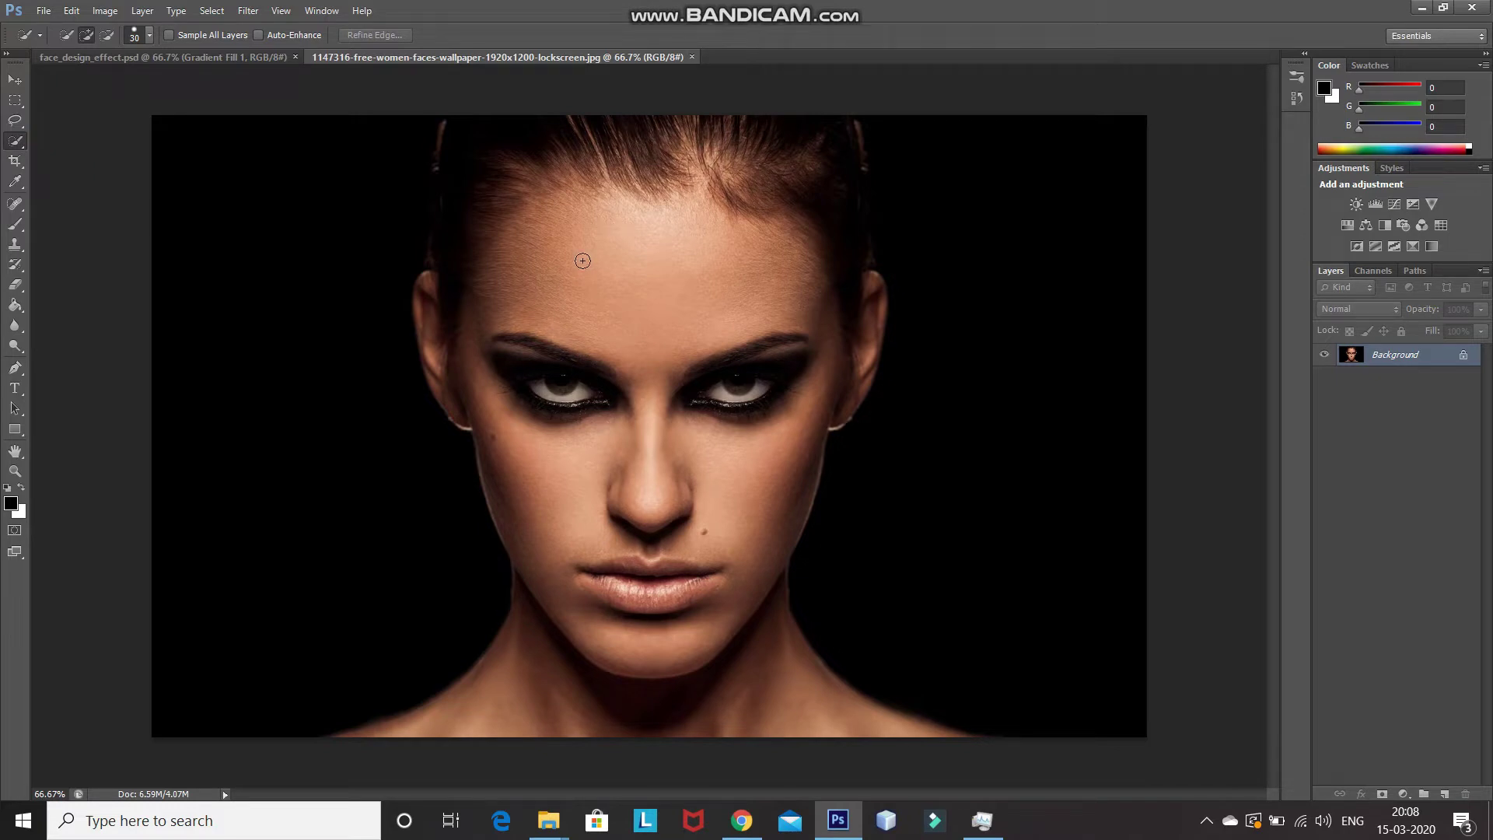
mouse_move(582, 260)
left_mouse_down()
mouse_move(624, 252)
mouse_move(689, 319)
mouse_move(720, 439)
mouse_move(716, 536)
mouse_move(657, 624)
mouse_move(627, 586)
mouse_move(640, 470)
mouse_move(627, 366)
mouse_move(538, 245)
mouse_move(509, 500)
left_mouse_up()
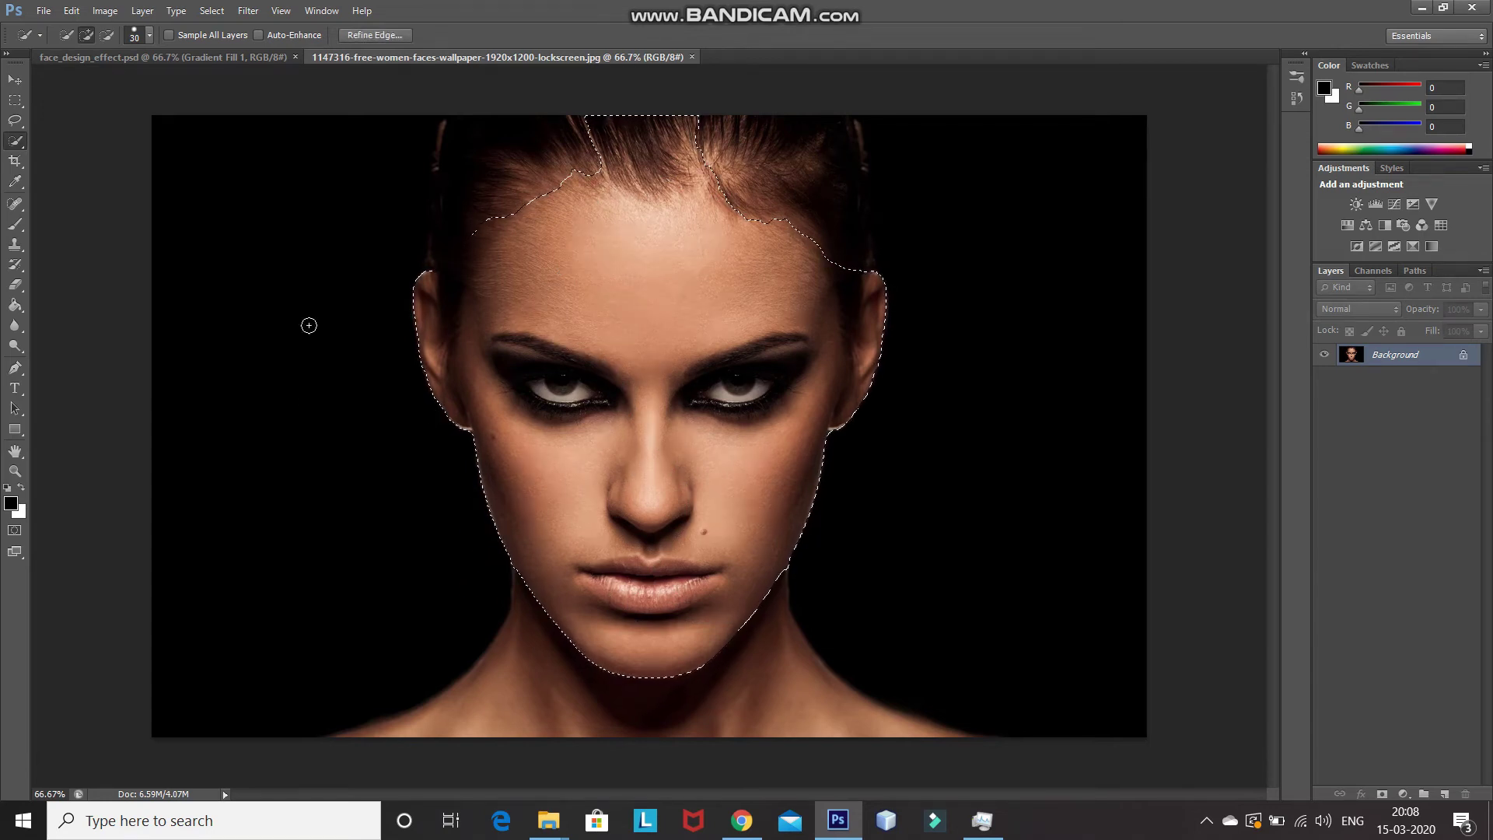
Refine the face selection by subtracting both ears and the hair and adding back the forehead edge along the hairline
left_click(107, 35)
left_click(410, 277)
mouse_move(410, 277)
left_mouse_down()
mouse_move(426, 373)
mouse_move(466, 237)
mouse_move(440, 284)
mouse_move(458, 256)
mouse_move(457, 404)
left_mouse_up()
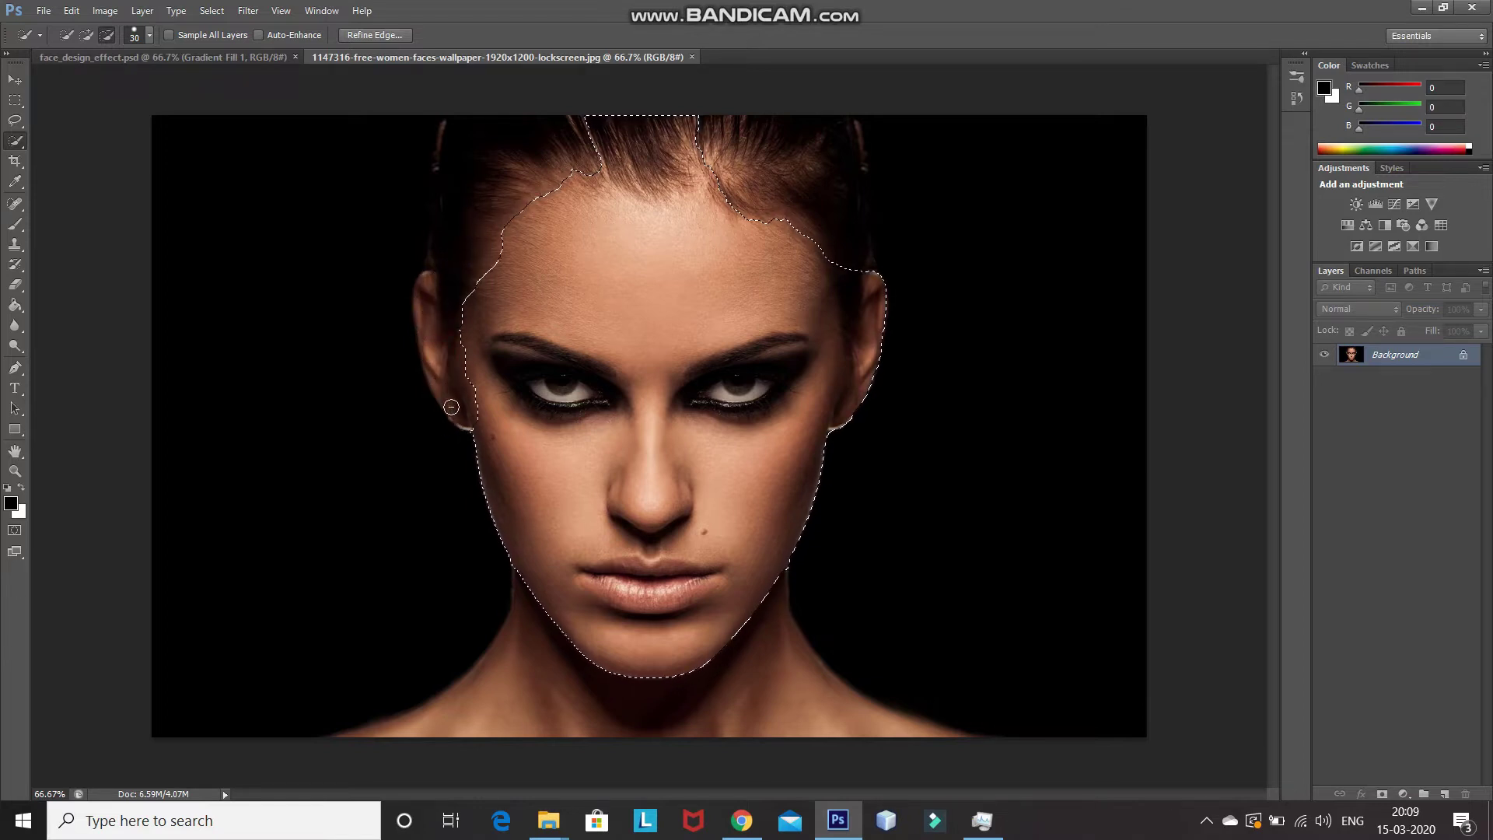
mouse_move(869, 381)
left_mouse_down()
mouse_move(876, 290)
mouse_move(849, 359)
mouse_move(863, 354)
mouse_move(847, 357)
left_mouse_up()
left_click(630, 125)
left_click(87, 36)
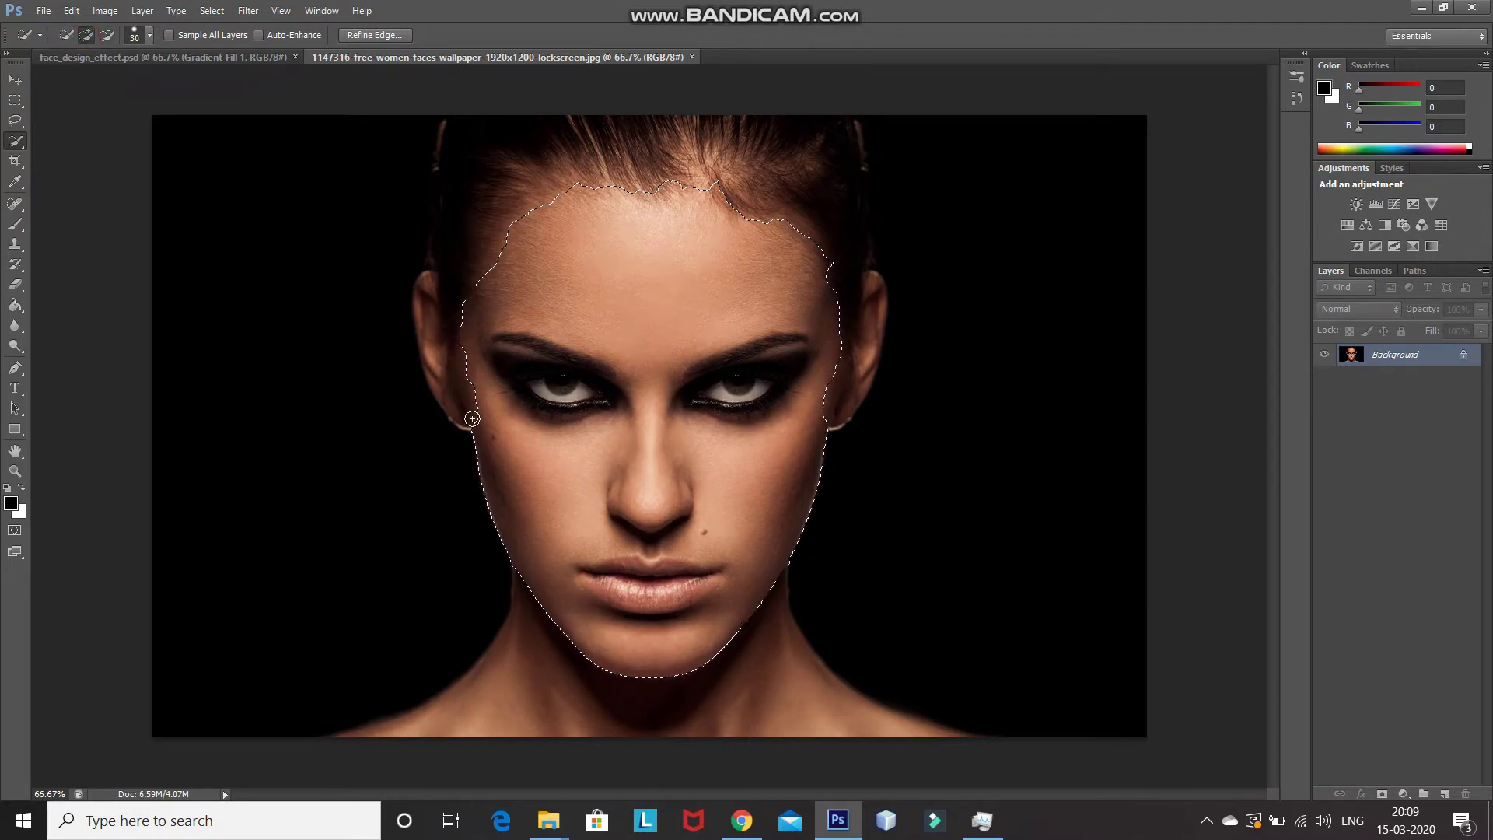
mouse_move(509, 230)
left_mouse_down()
mouse_move(638, 177)
mouse_move(766, 190)
left_mouse_up()
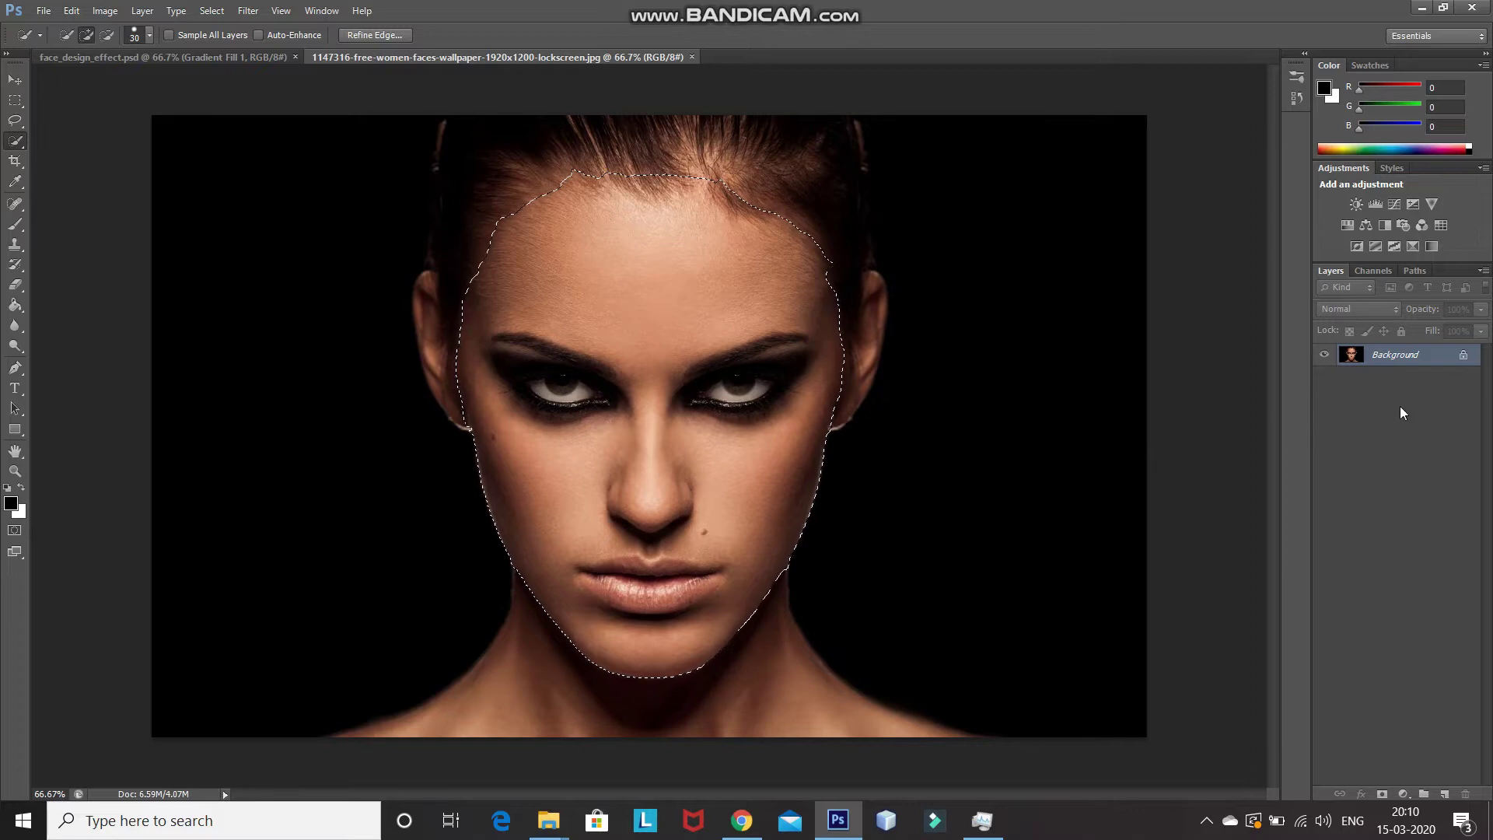
Convert the locked Background into a regular layer named Layer 0
left_click(1467, 361)
double_click(1464, 357)
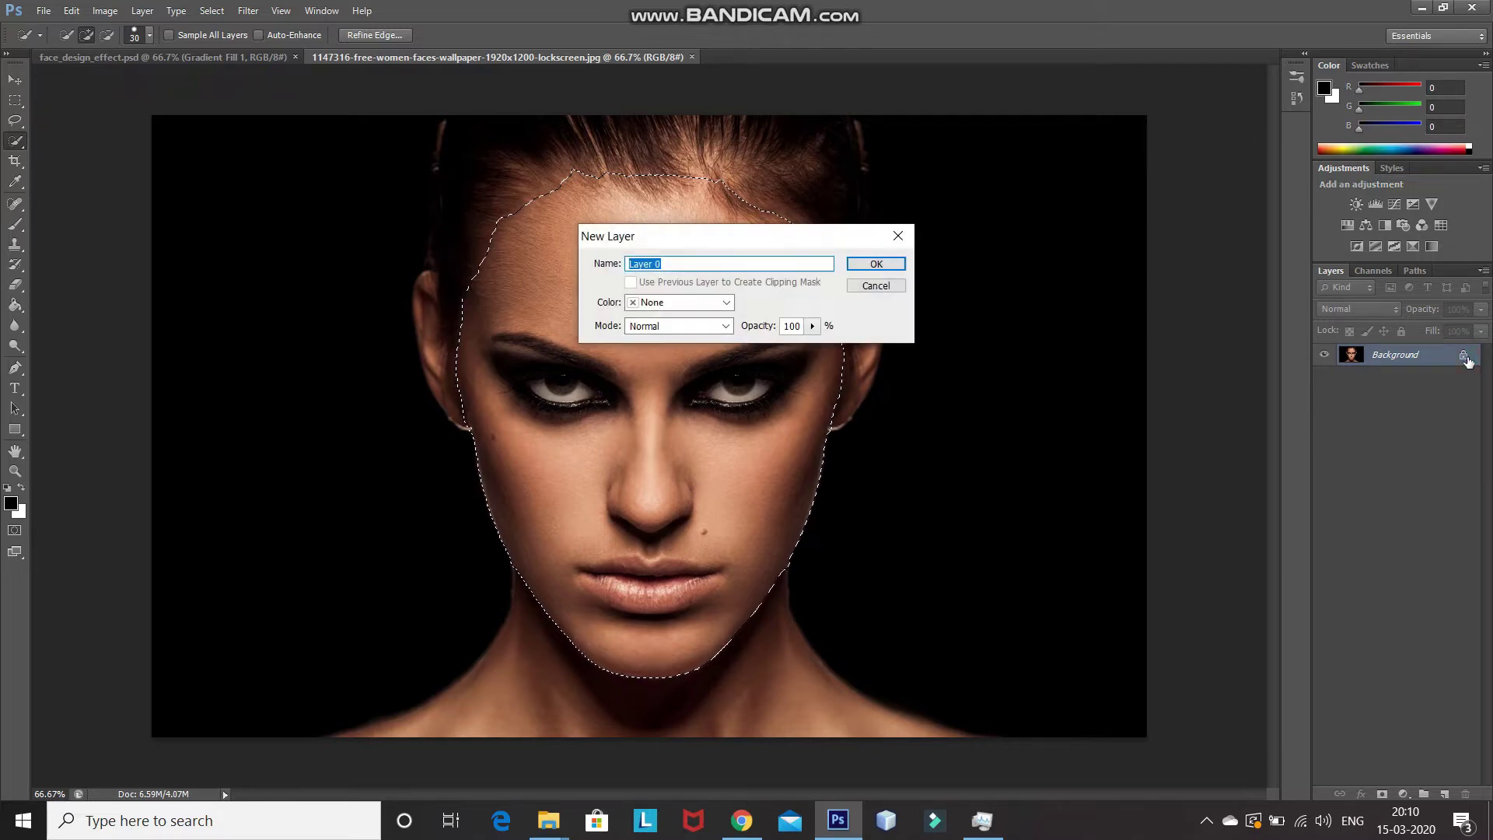
left_click(876, 264)
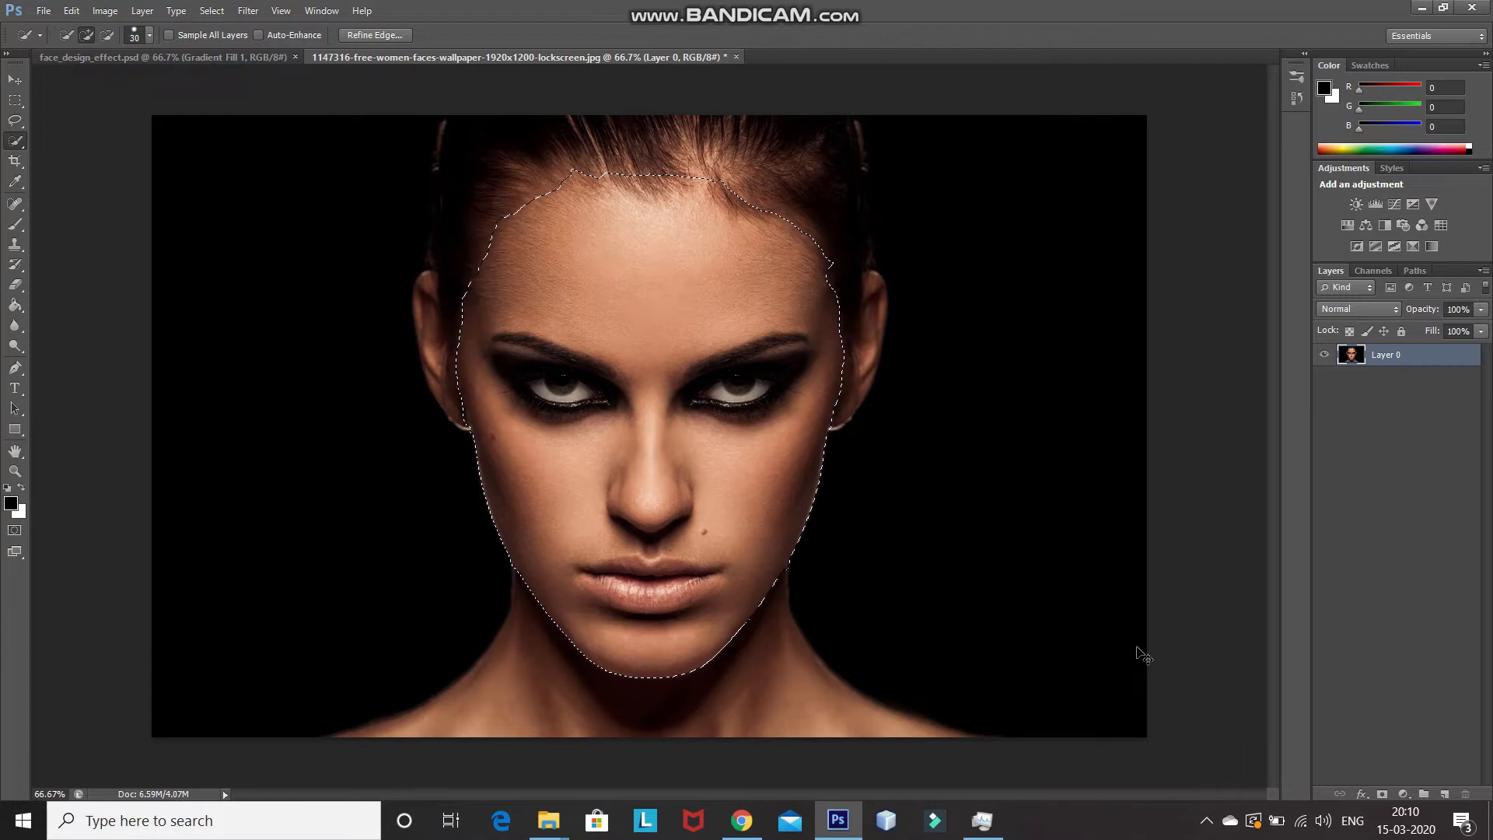
Invert the selection, delete everything outside the face, and deselect
key("ctrl+shift+i")
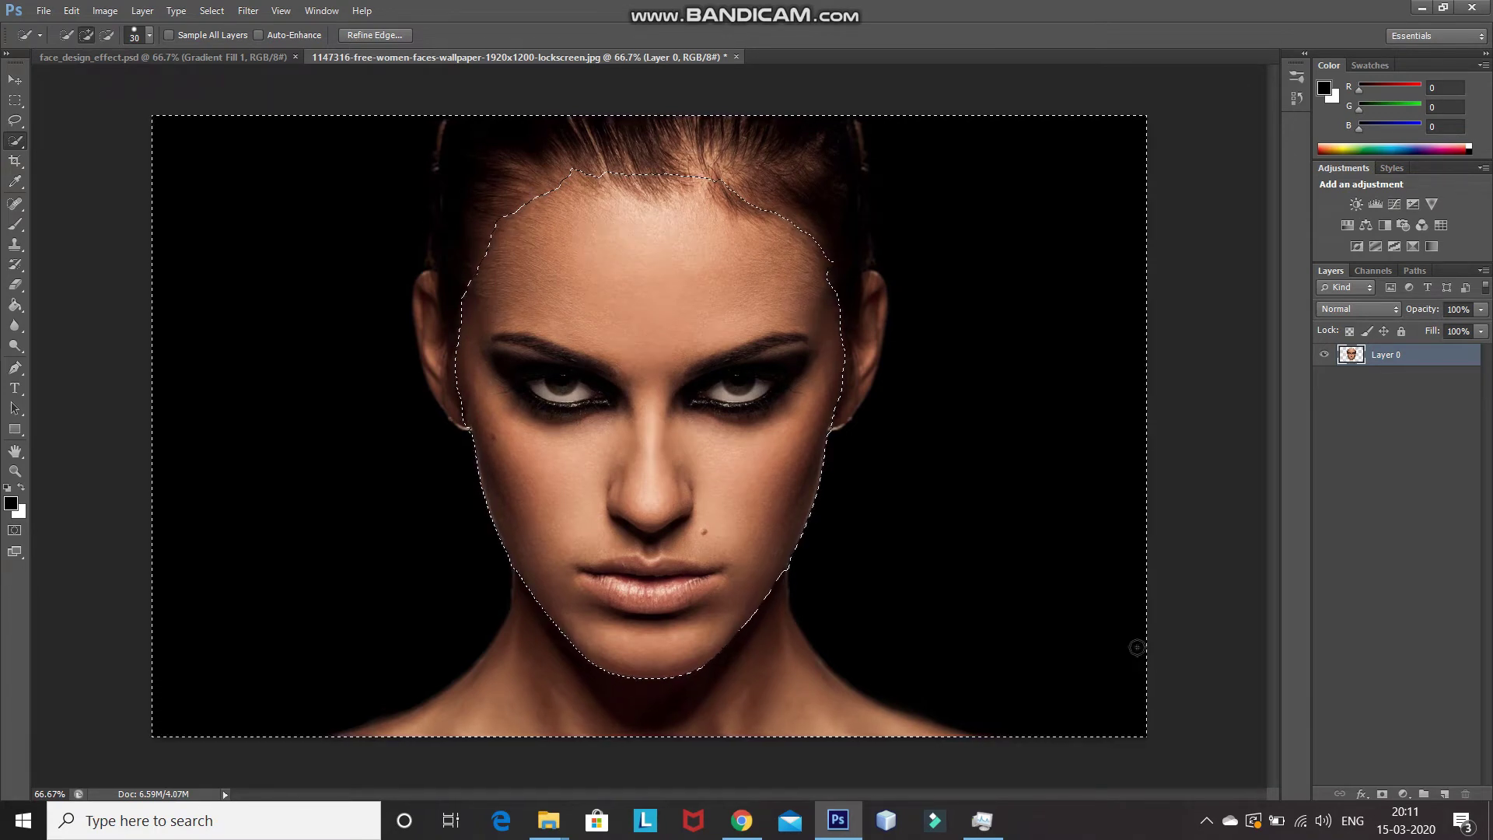
key("Delete")
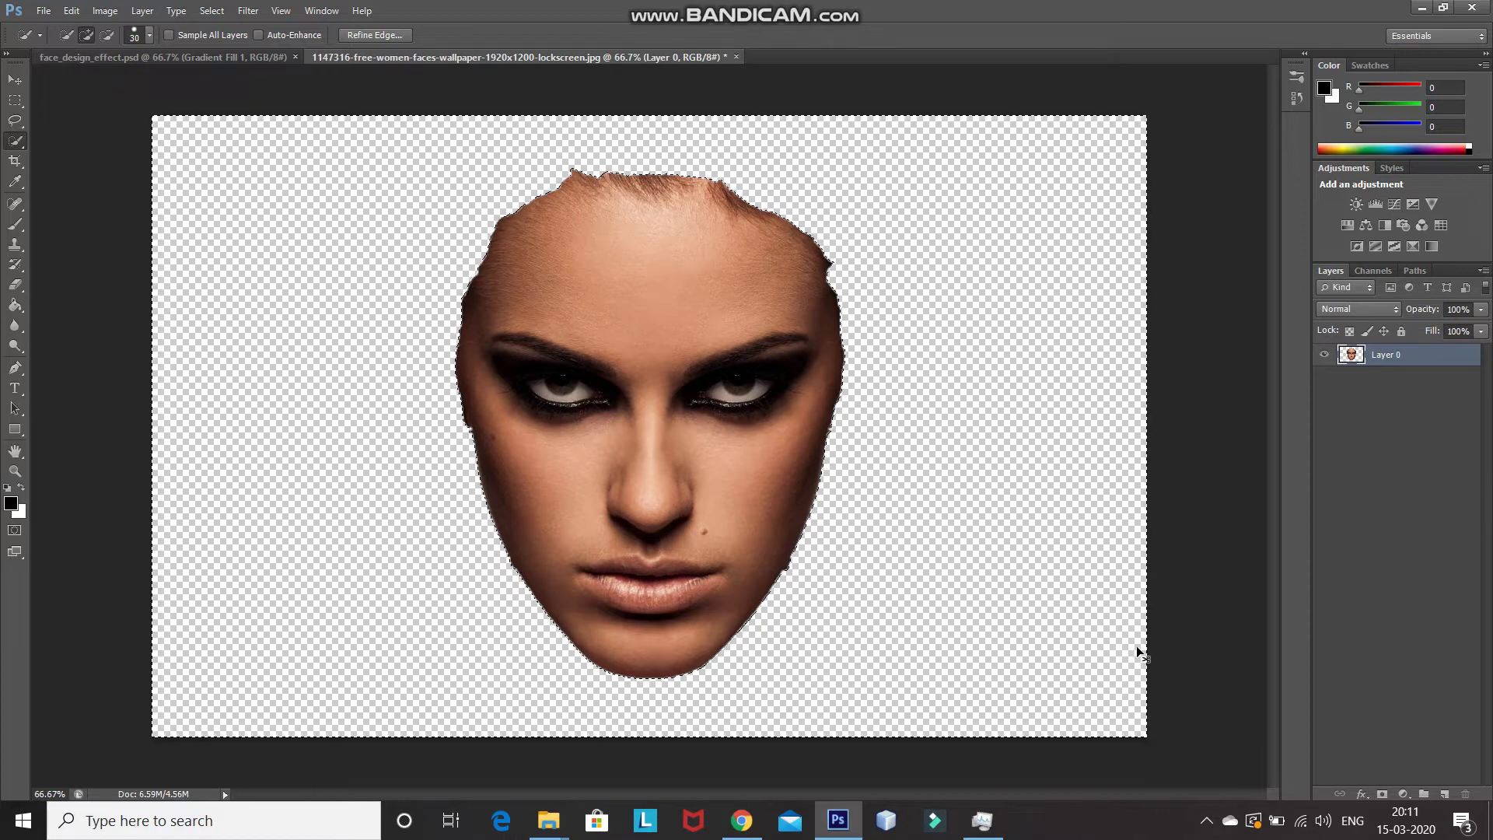
key("ctrl+d")
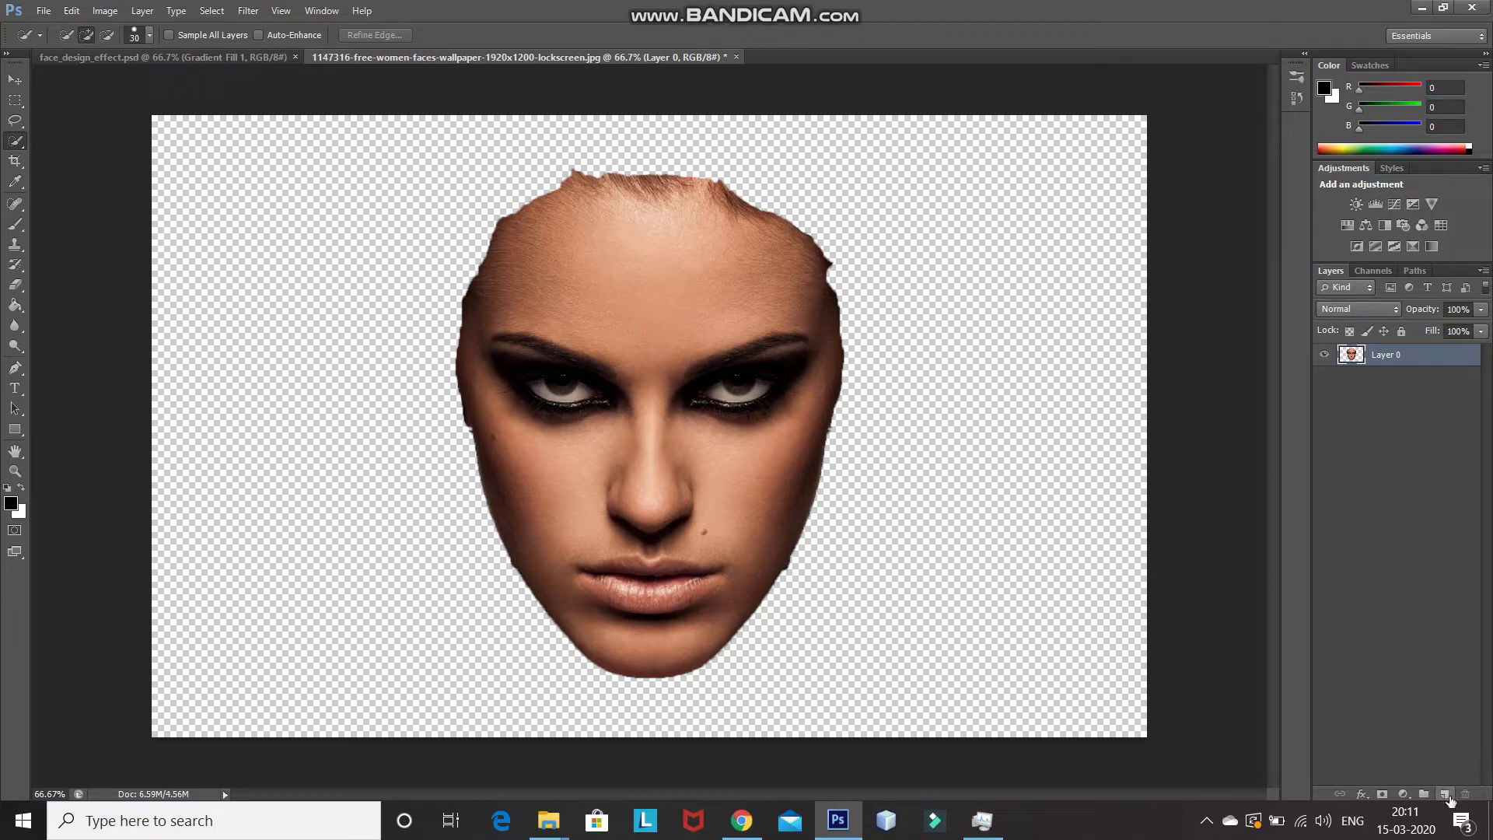
Add a new layer beneath the face layer and fill it with black (000000) using the Paint Bucket tool
left_click(1444, 794)
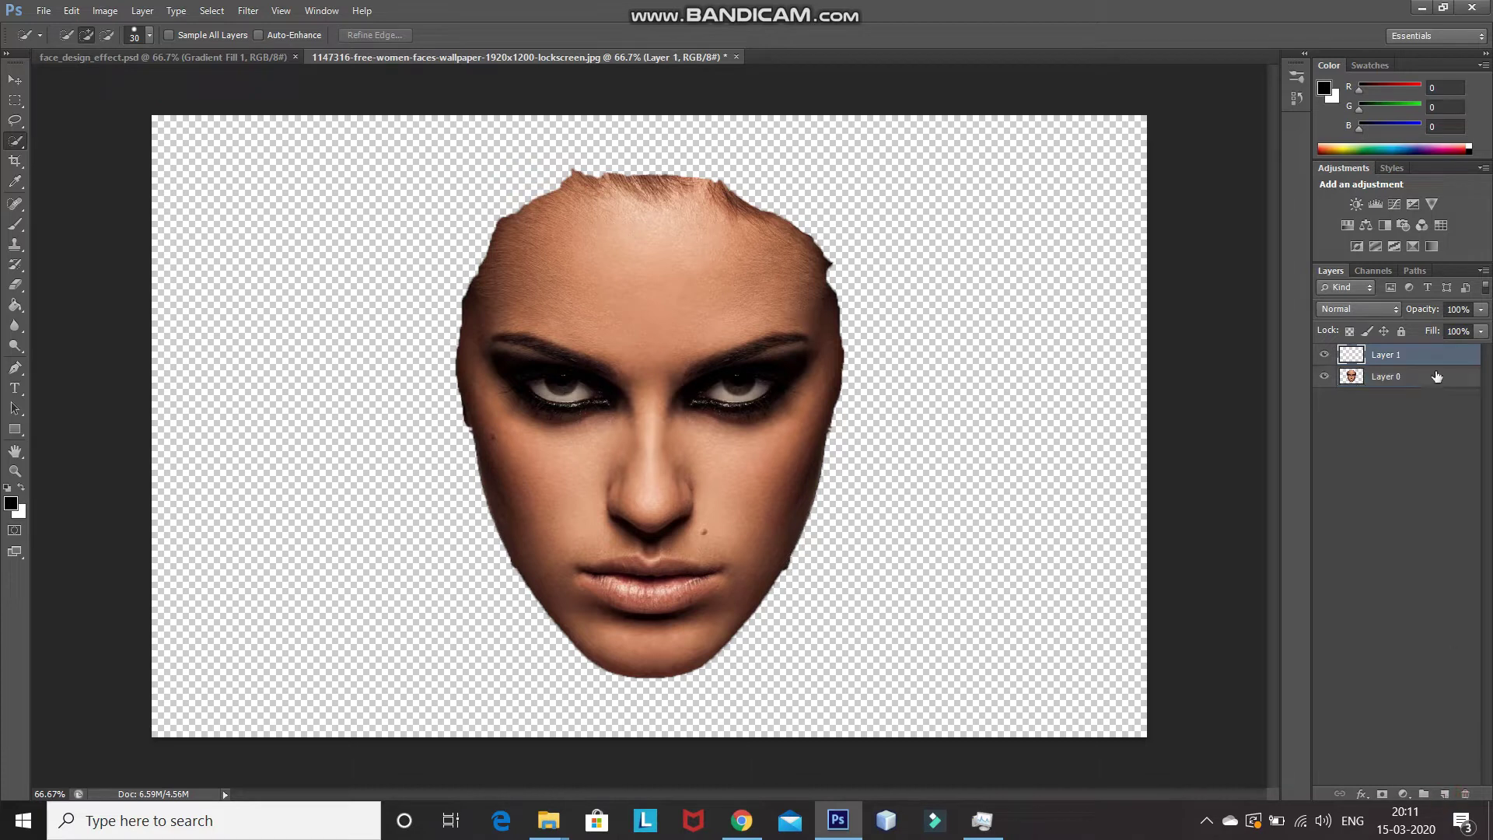
left_click_drag(1429, 359, 1428, 387)
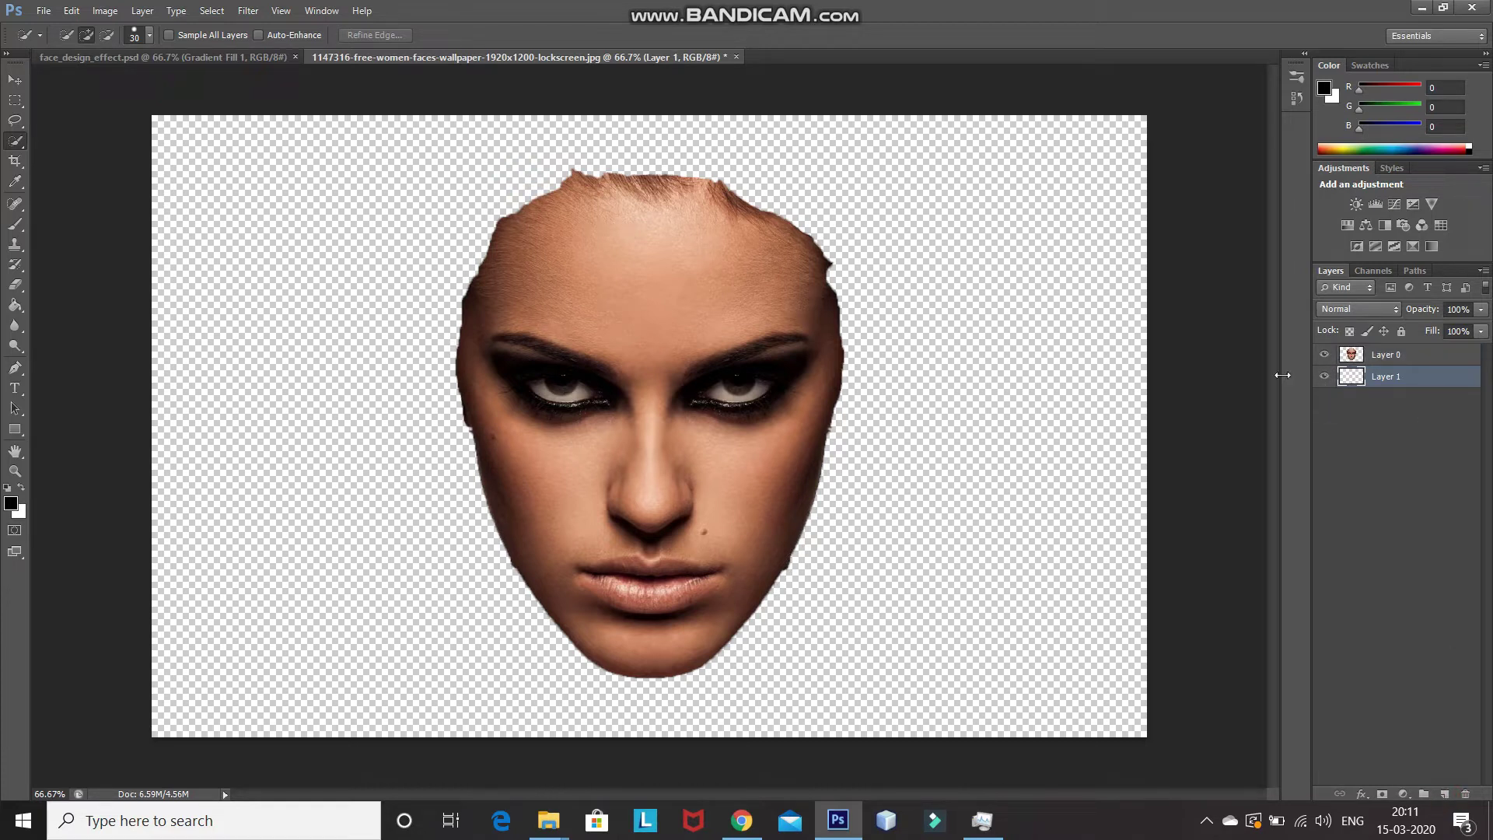
left_click(13, 310)
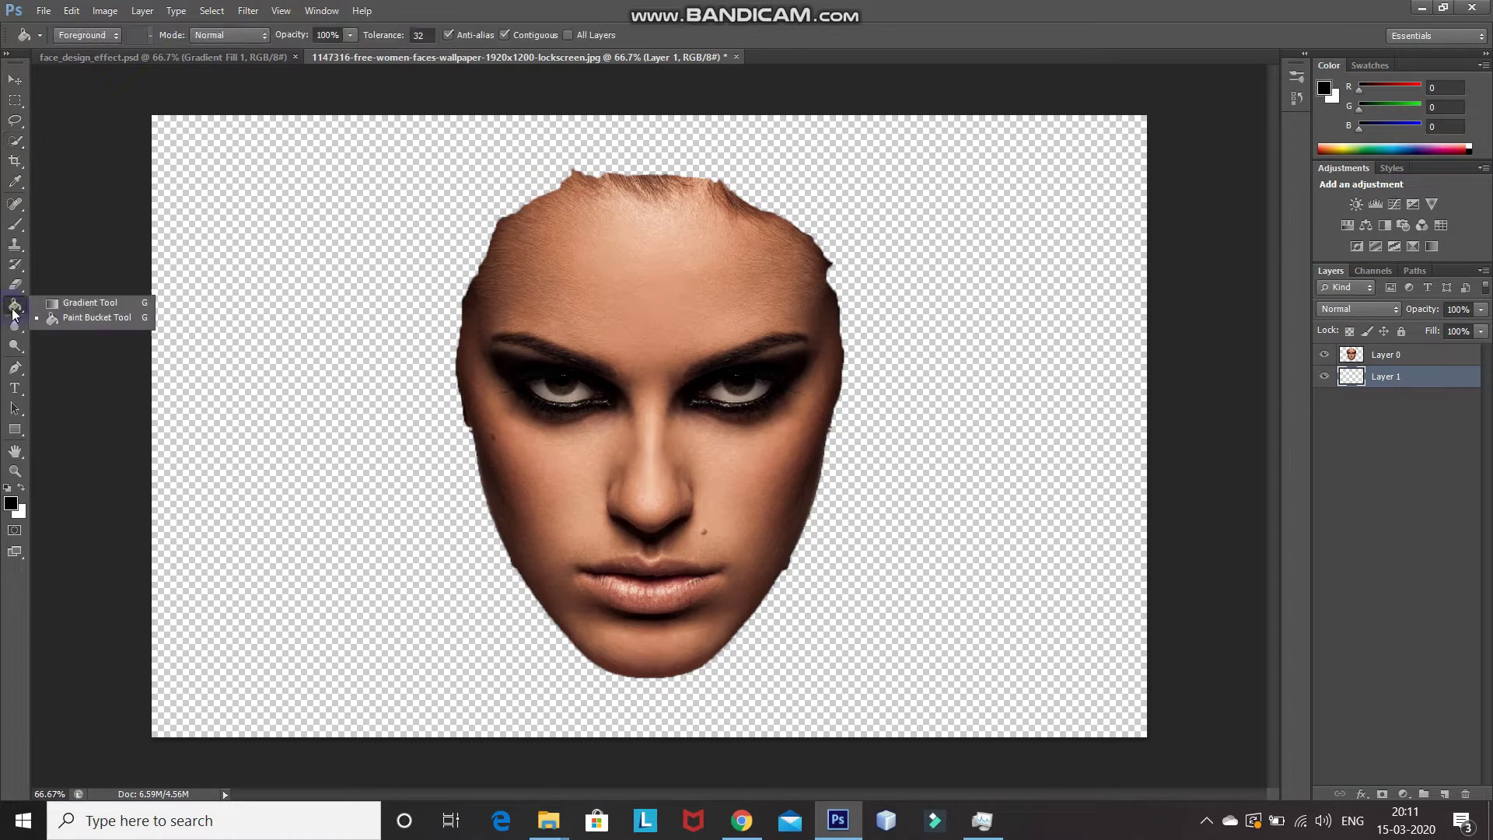
left_click(51, 317)
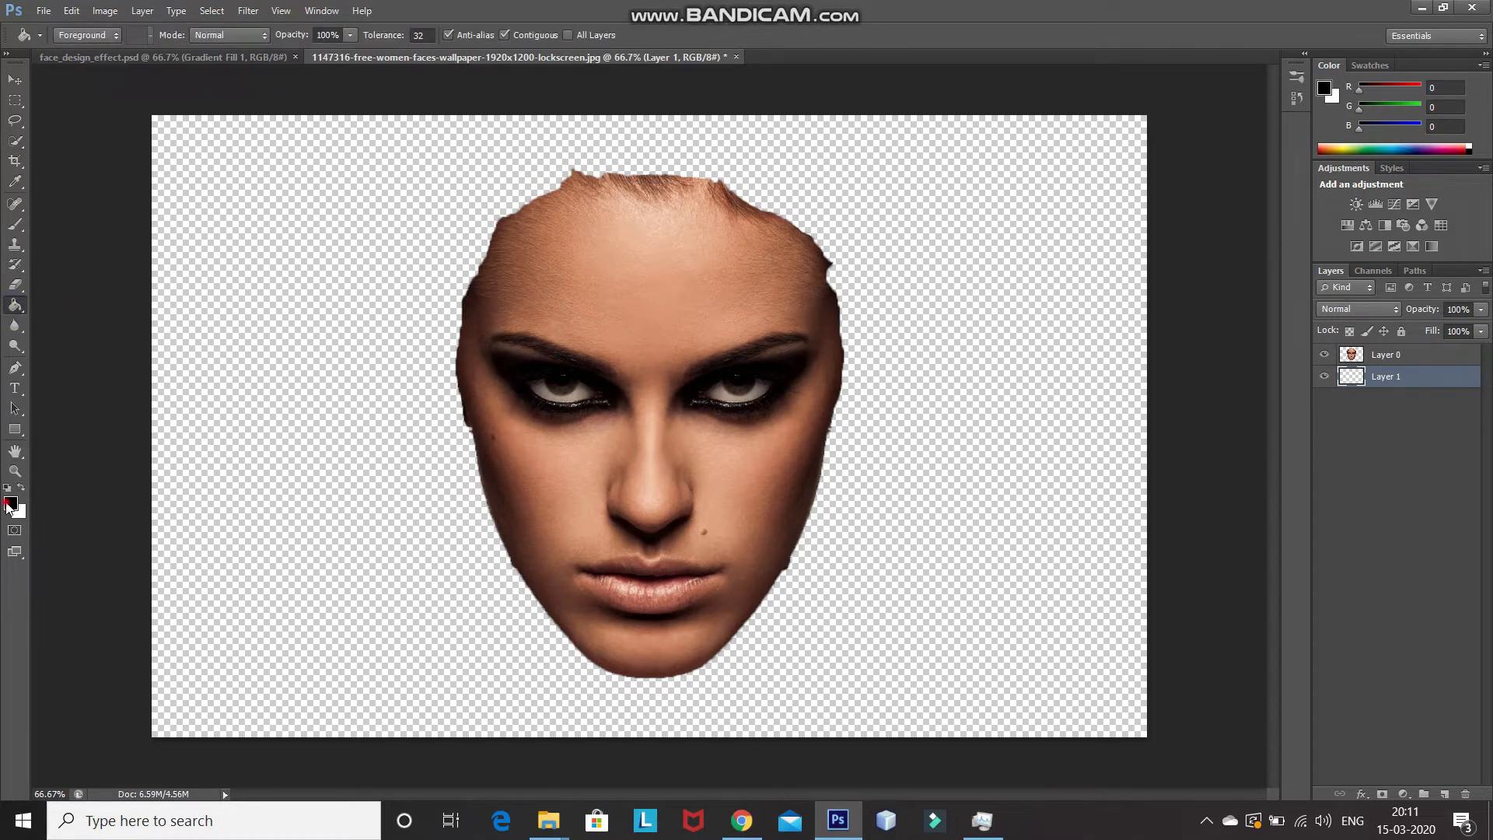
left_click(11, 503)
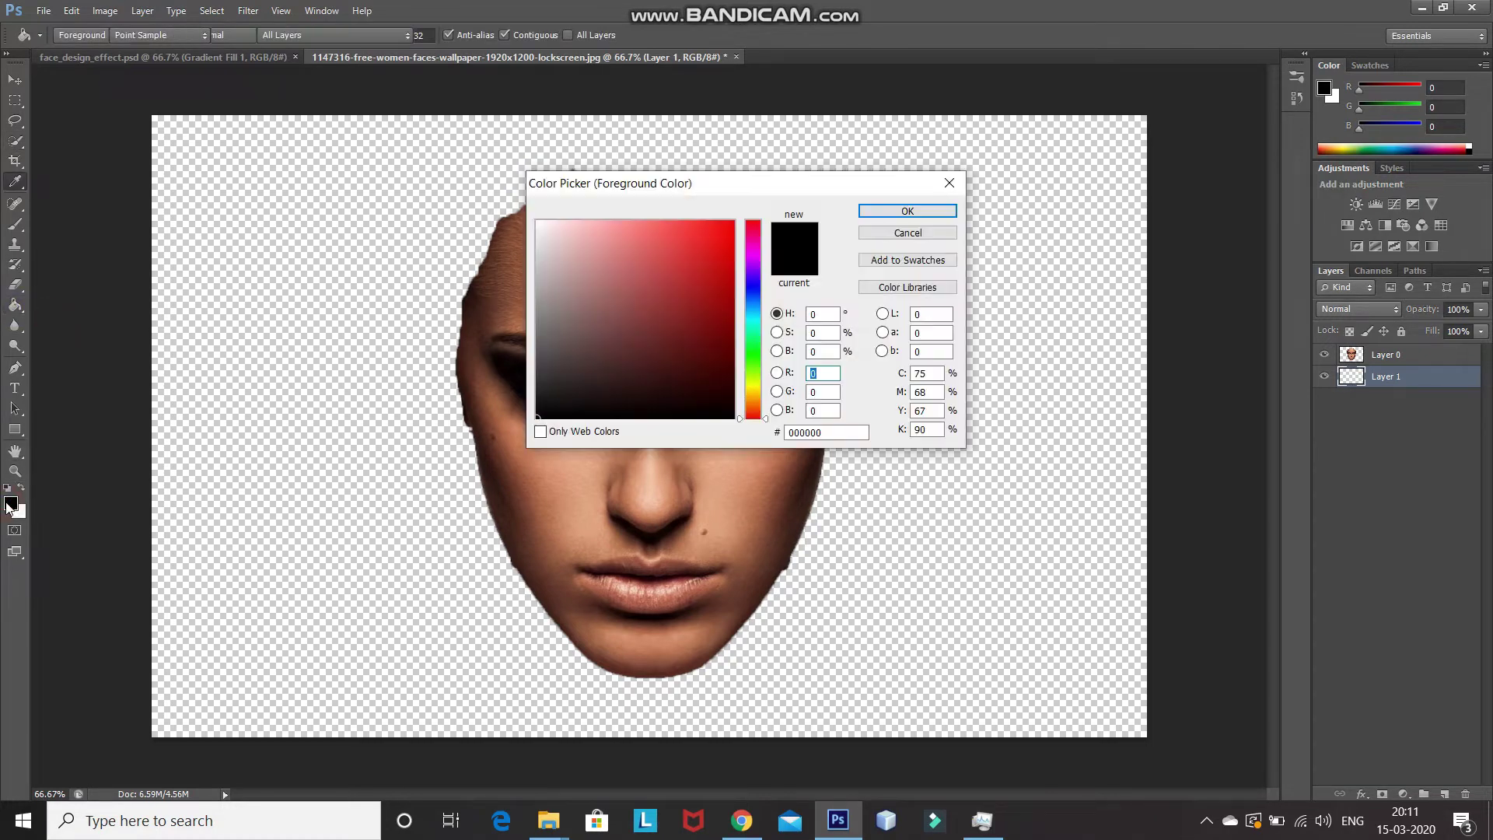
left_click(894, 211)
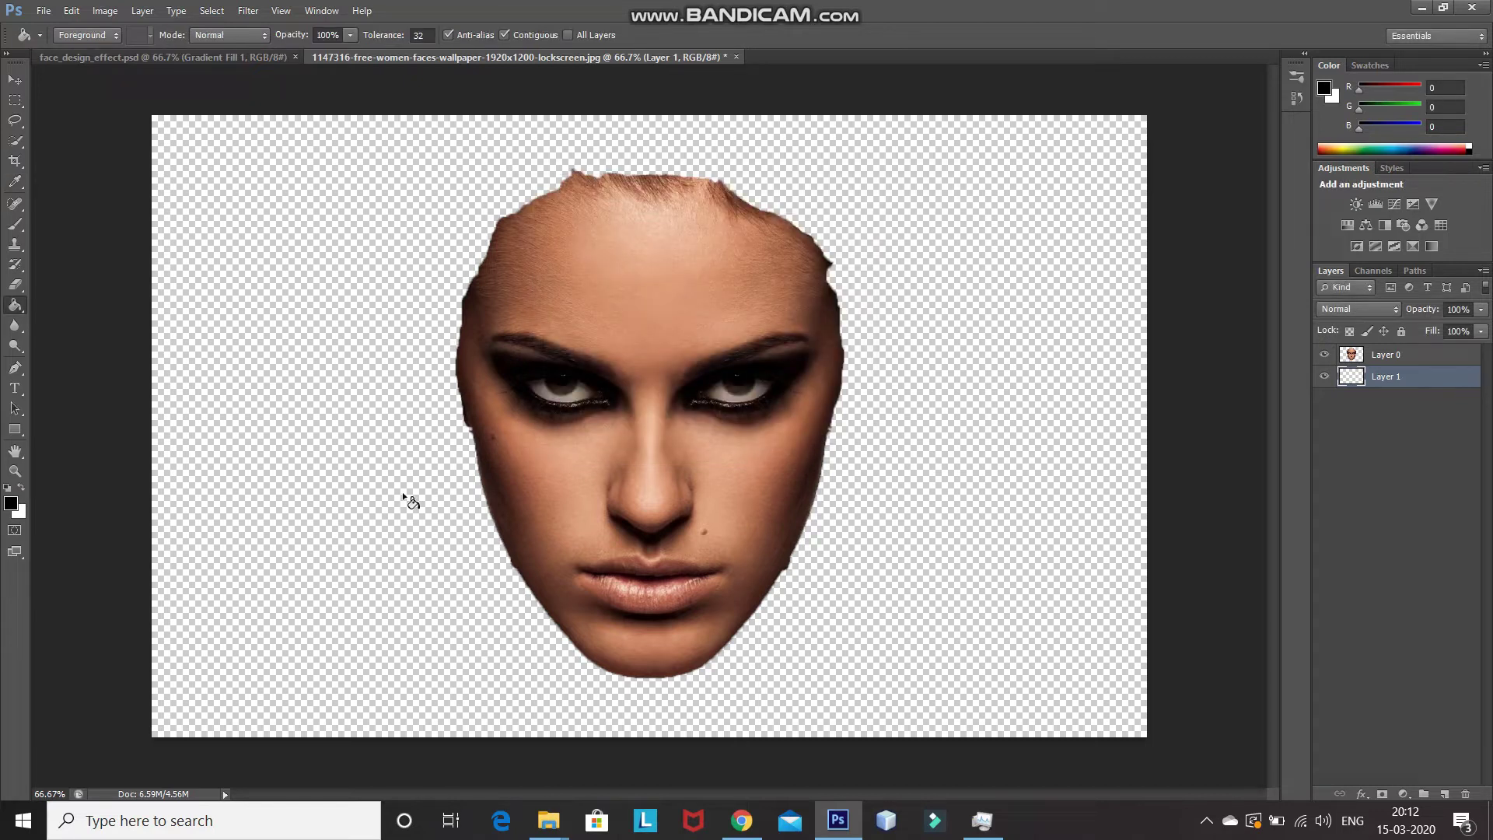
left_click(403, 495)
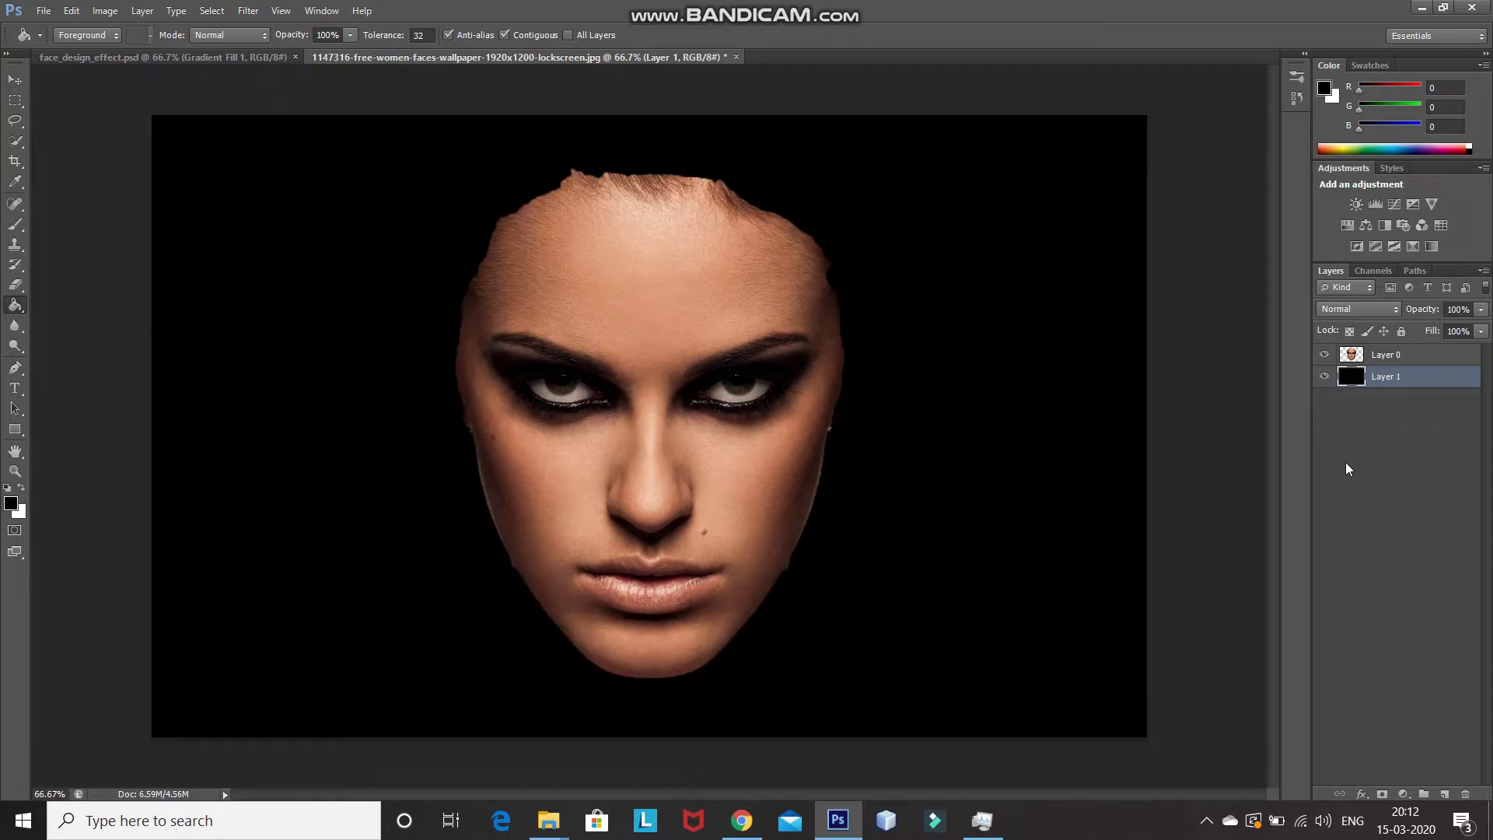
Make the face layer active and choose the 325 px floral swirl tip for the Brush tool
left_click(1422, 356)
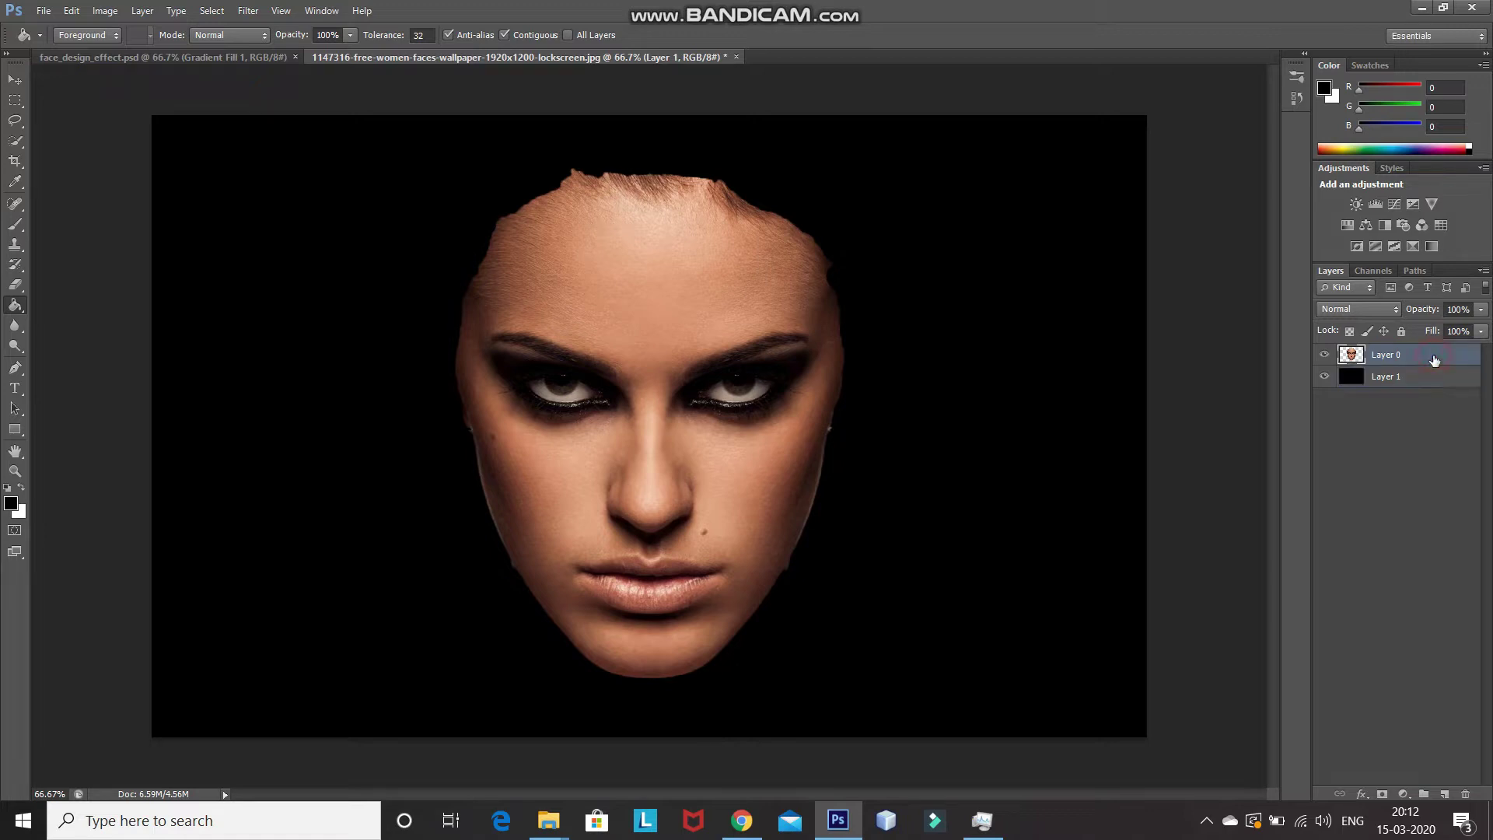
left_click(14, 226)
left_click(92, 222)
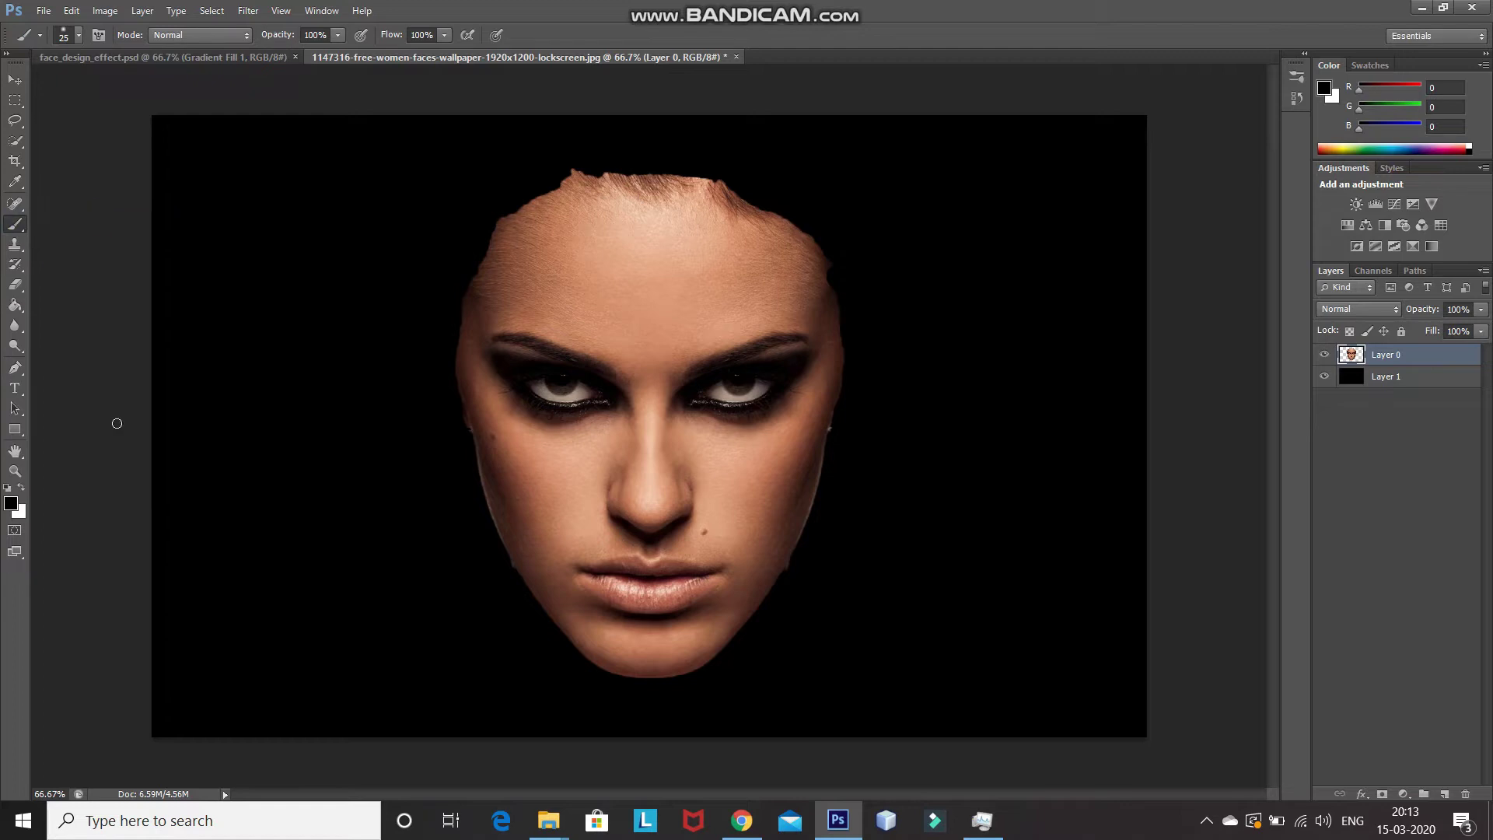
left_click(98, 38)
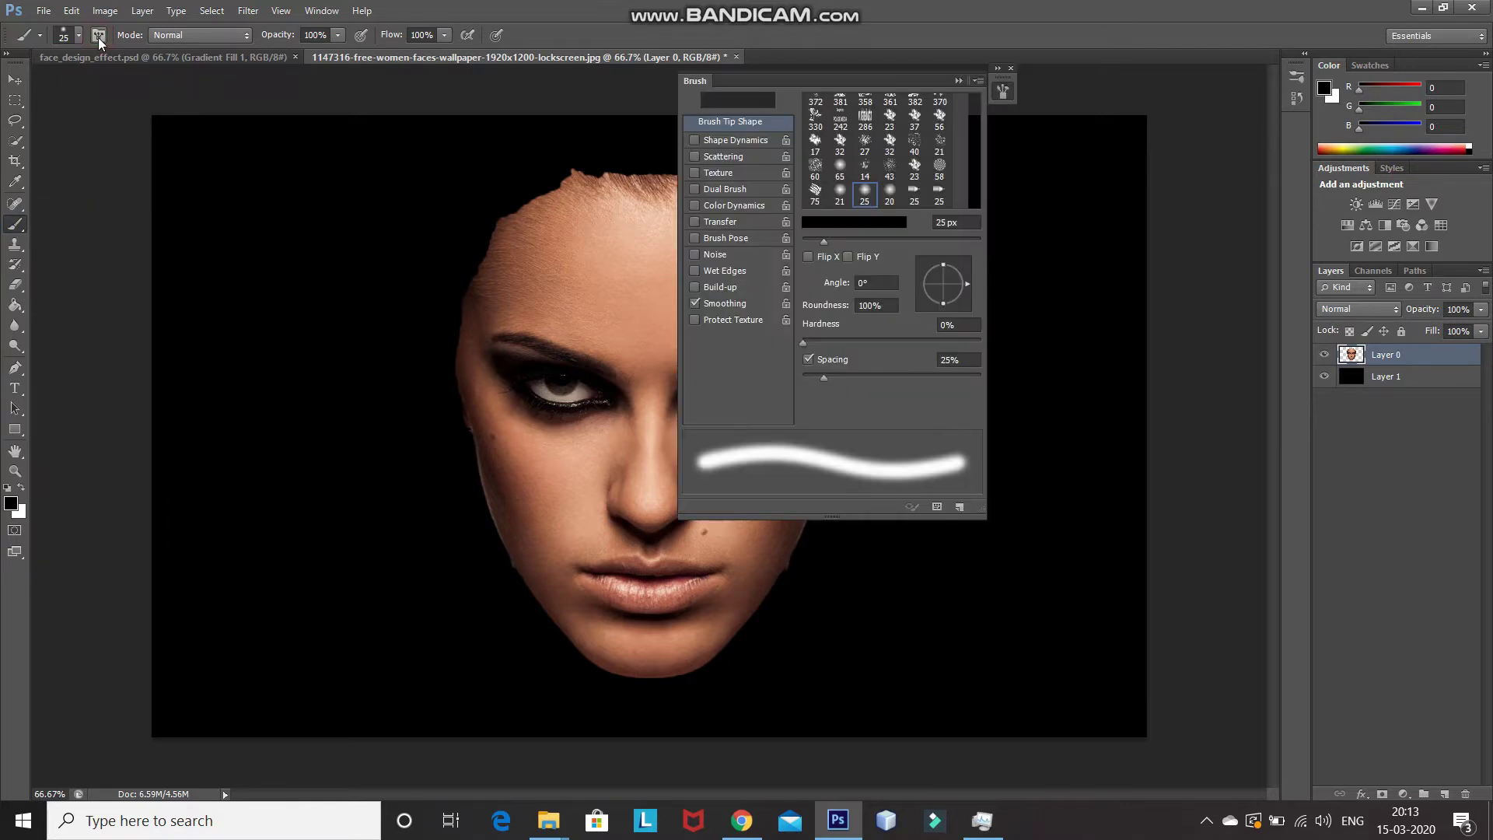
left_click_drag(828, 81, 1103, 71)
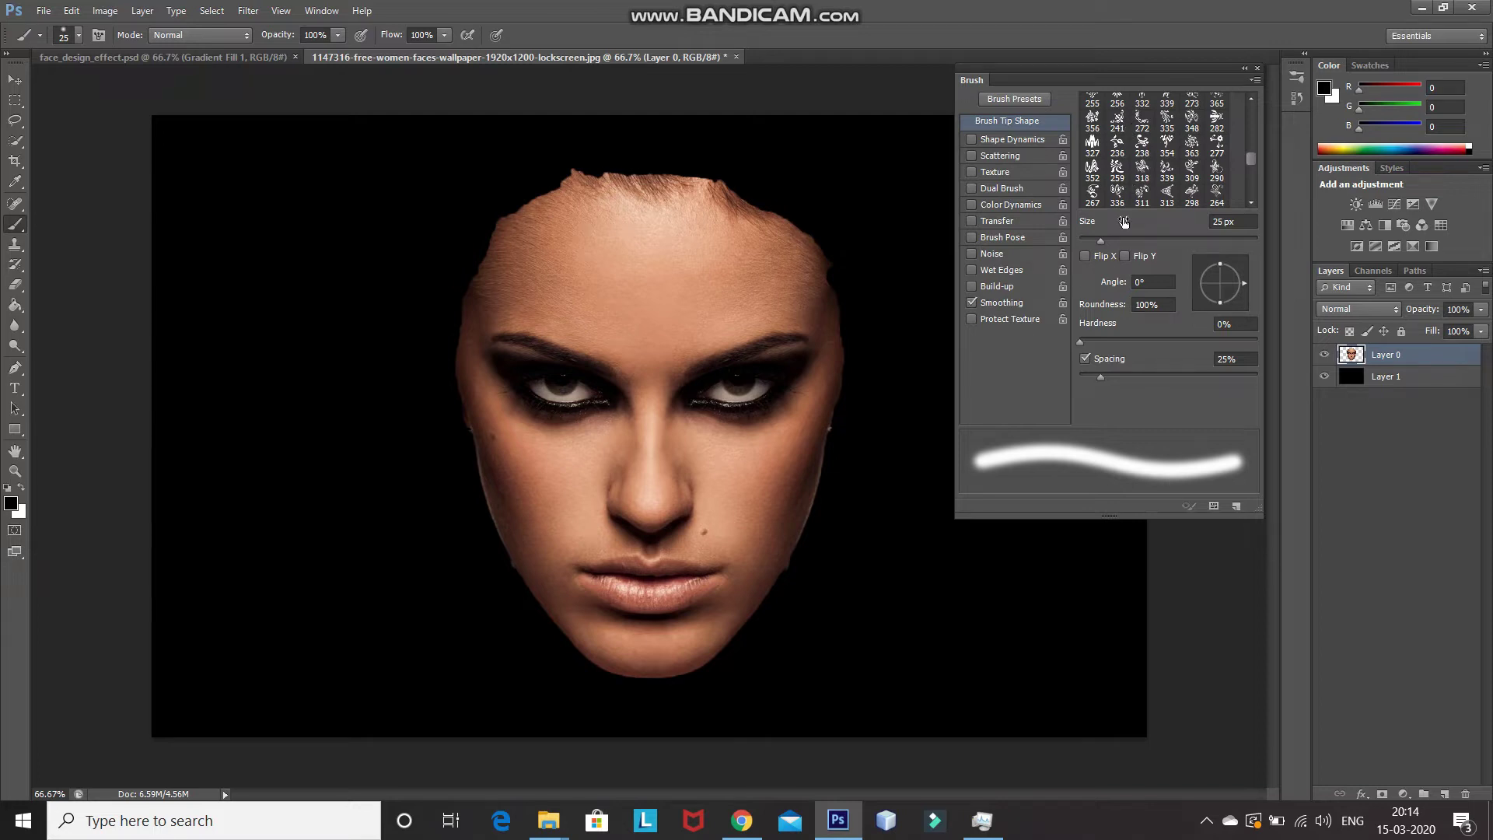
left_click(1093, 150)
left_click(1117, 167)
scroll(1141, 186, "up", 5)
scroll(1127, 182, "down", 2)
left_click(1117, 164)
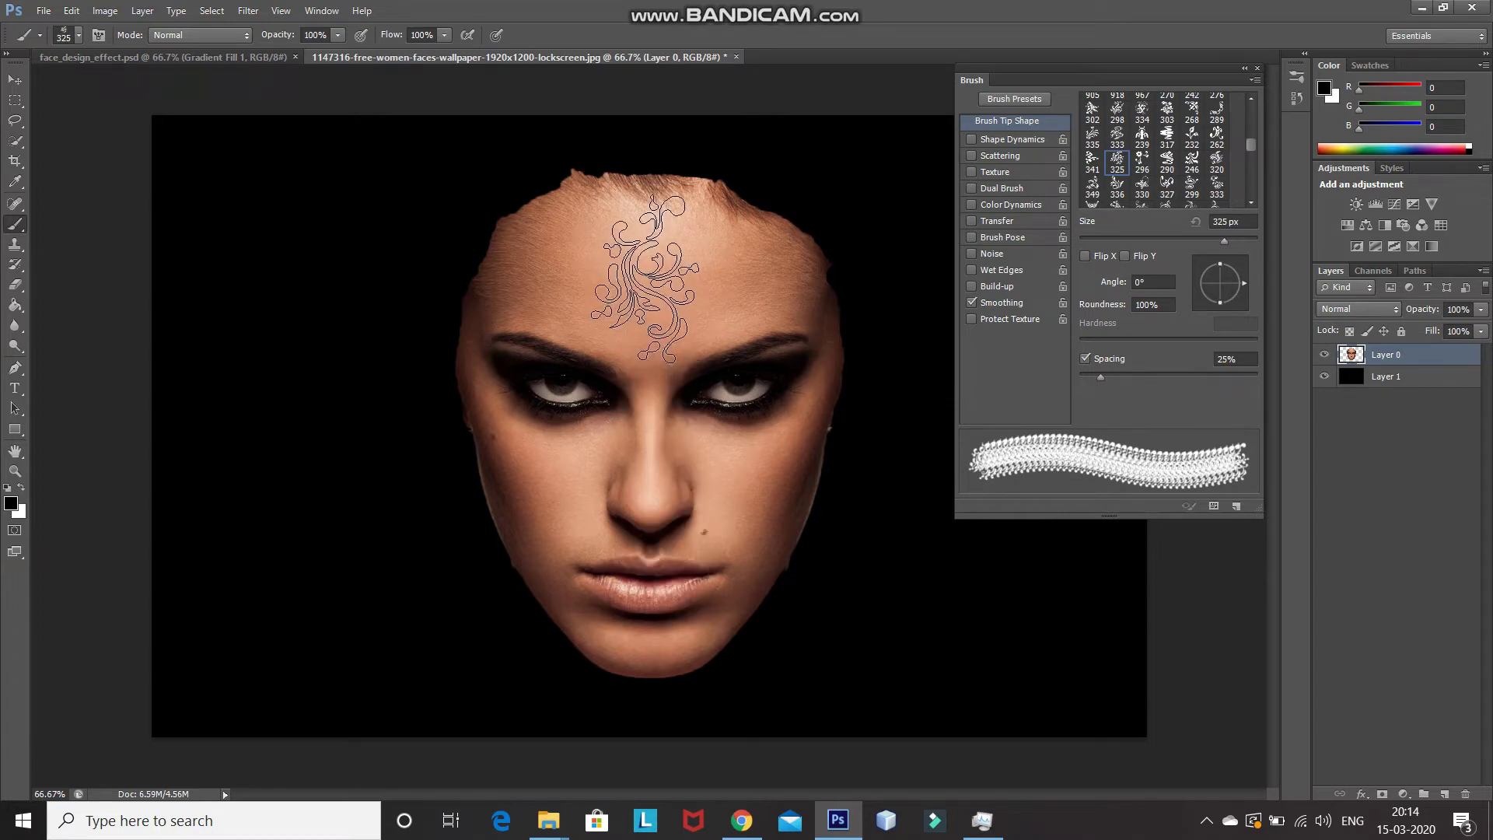
Enlarge the floral brush to 473 px and stamp it once in black on the forehead, on a new layer
key("bracketright")
key("bracketright")
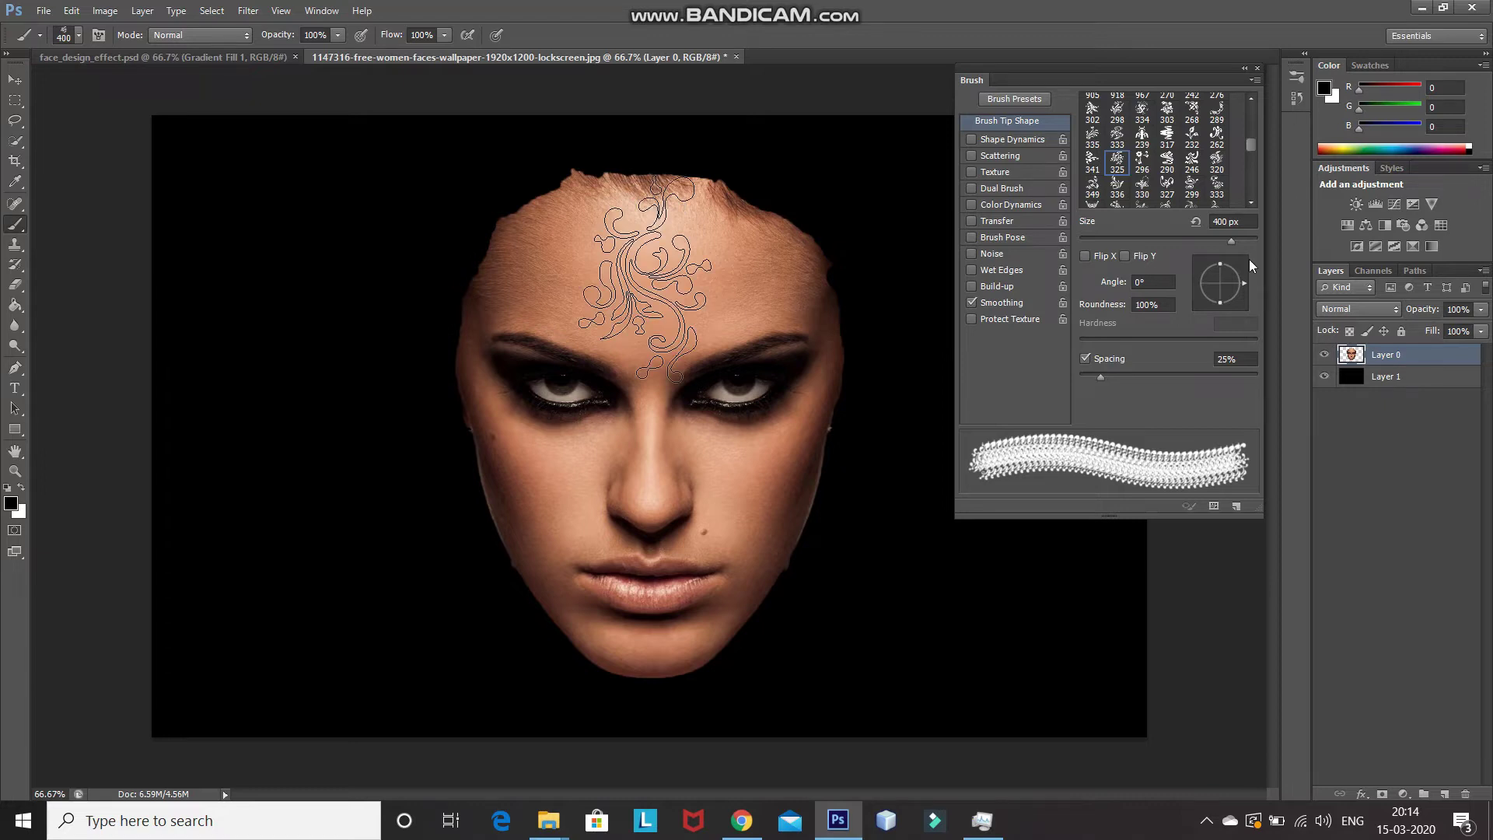
left_click(1240, 245)
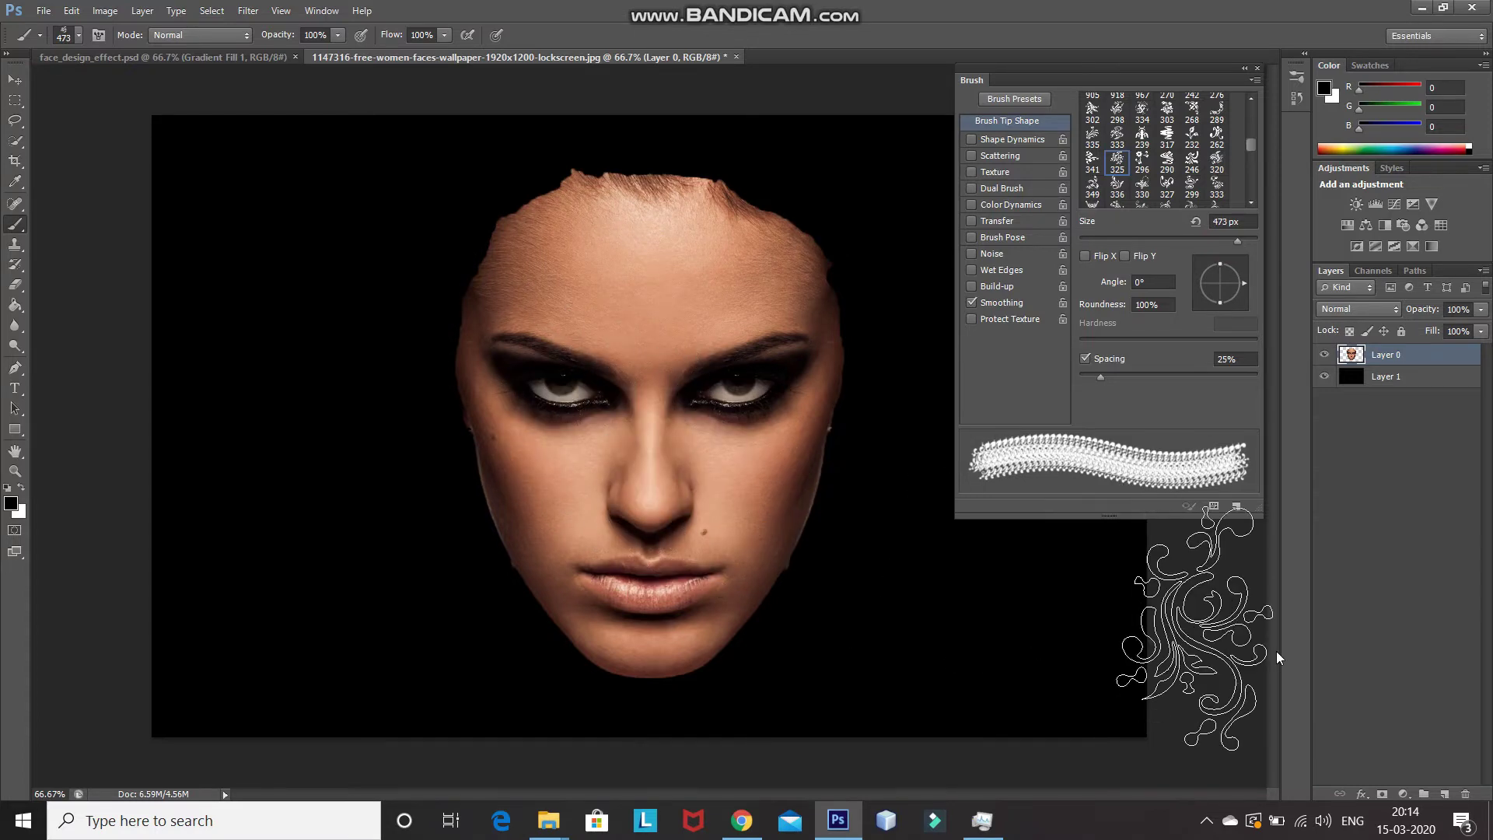
left_click(1445, 793)
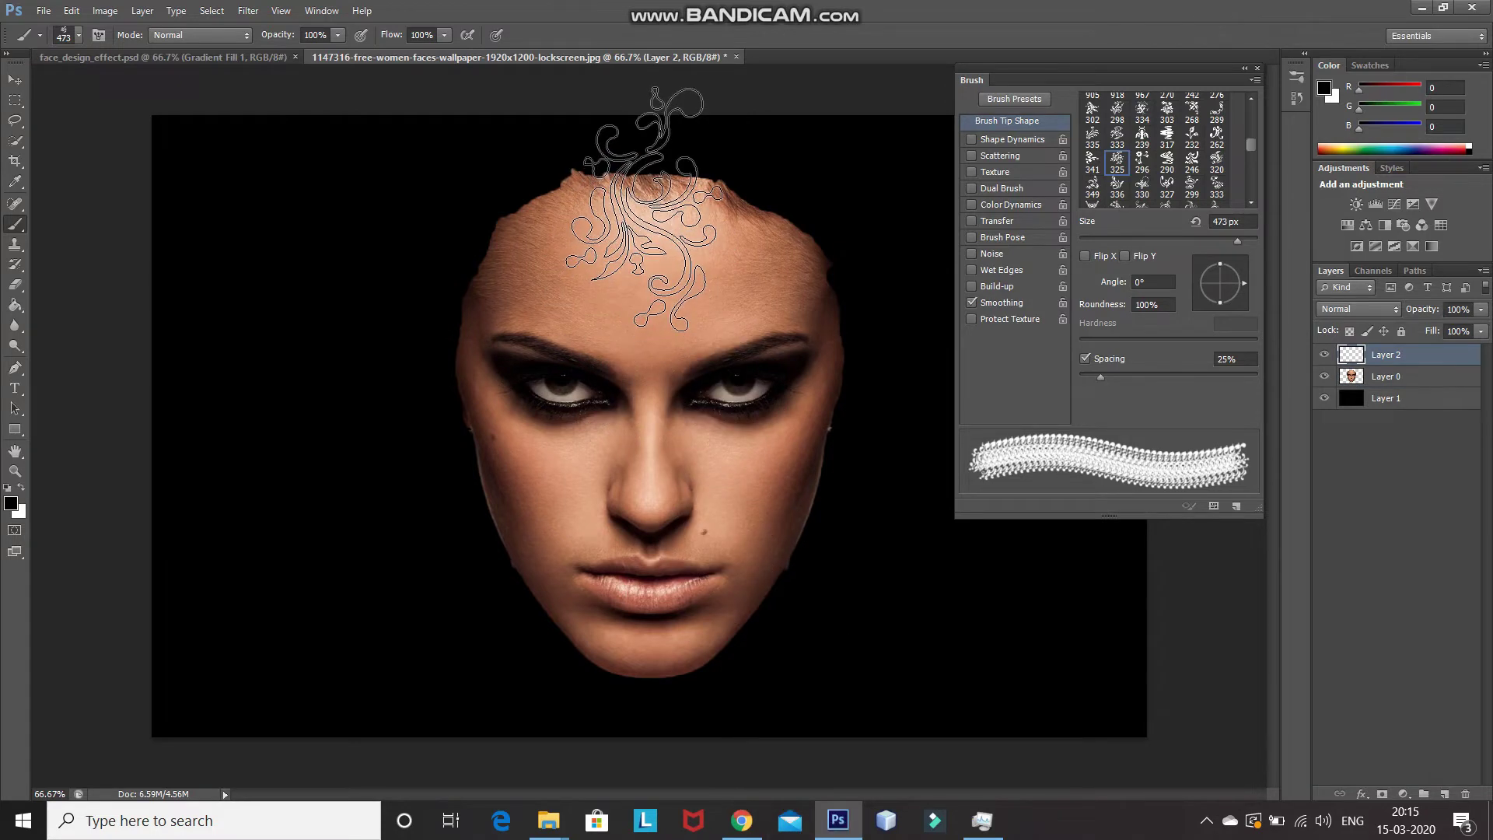
left_click(644, 209)
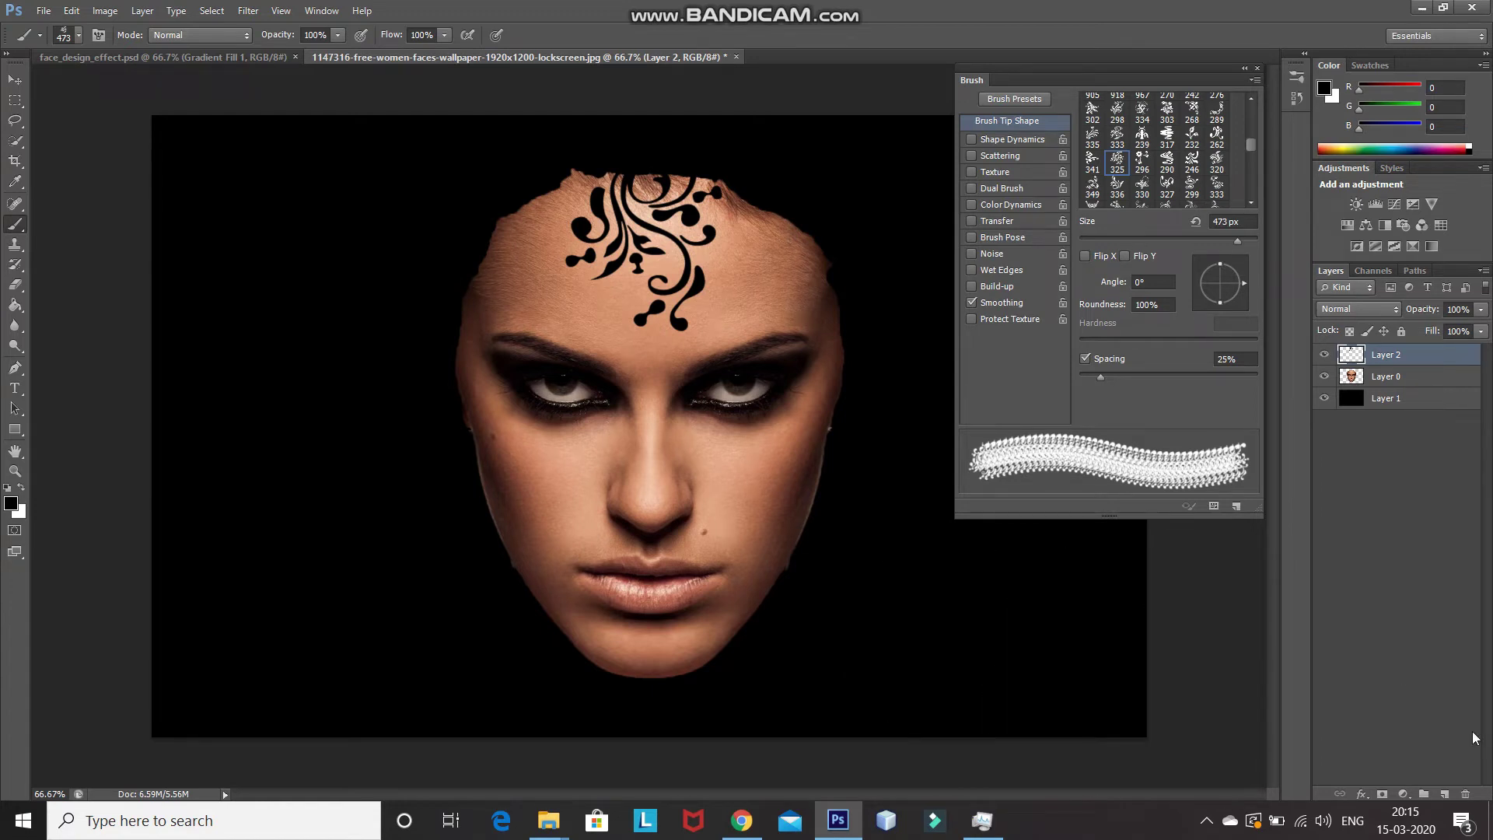
Add another new layer and choose the 334 px floral brush tip
left_click(1446, 793)
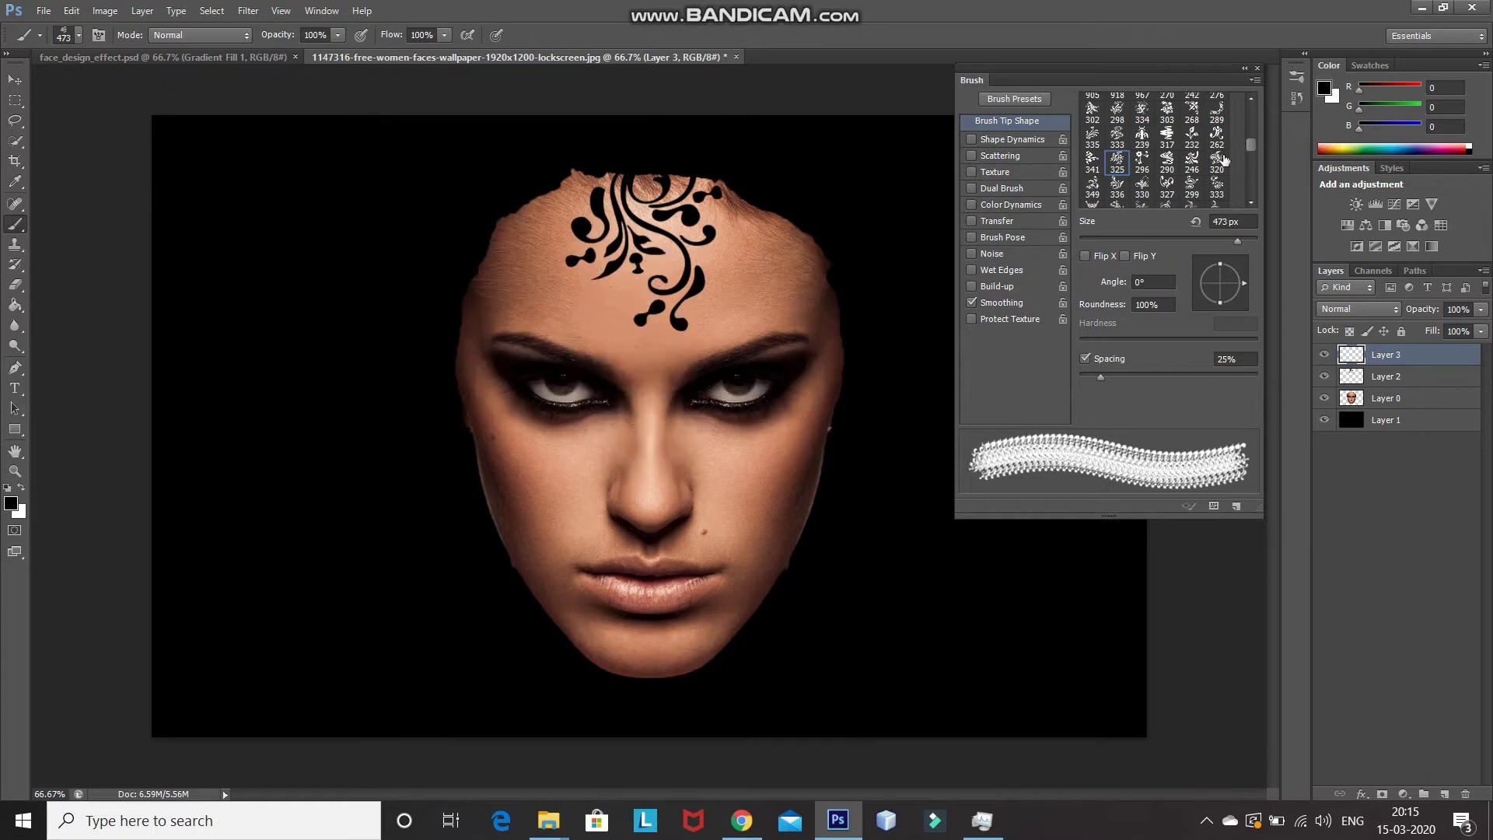
left_click(1092, 186)
left_click(1120, 206)
left_click(1166, 193)
scroll(1092, 156, "up", 1)
left_click(1142, 169)
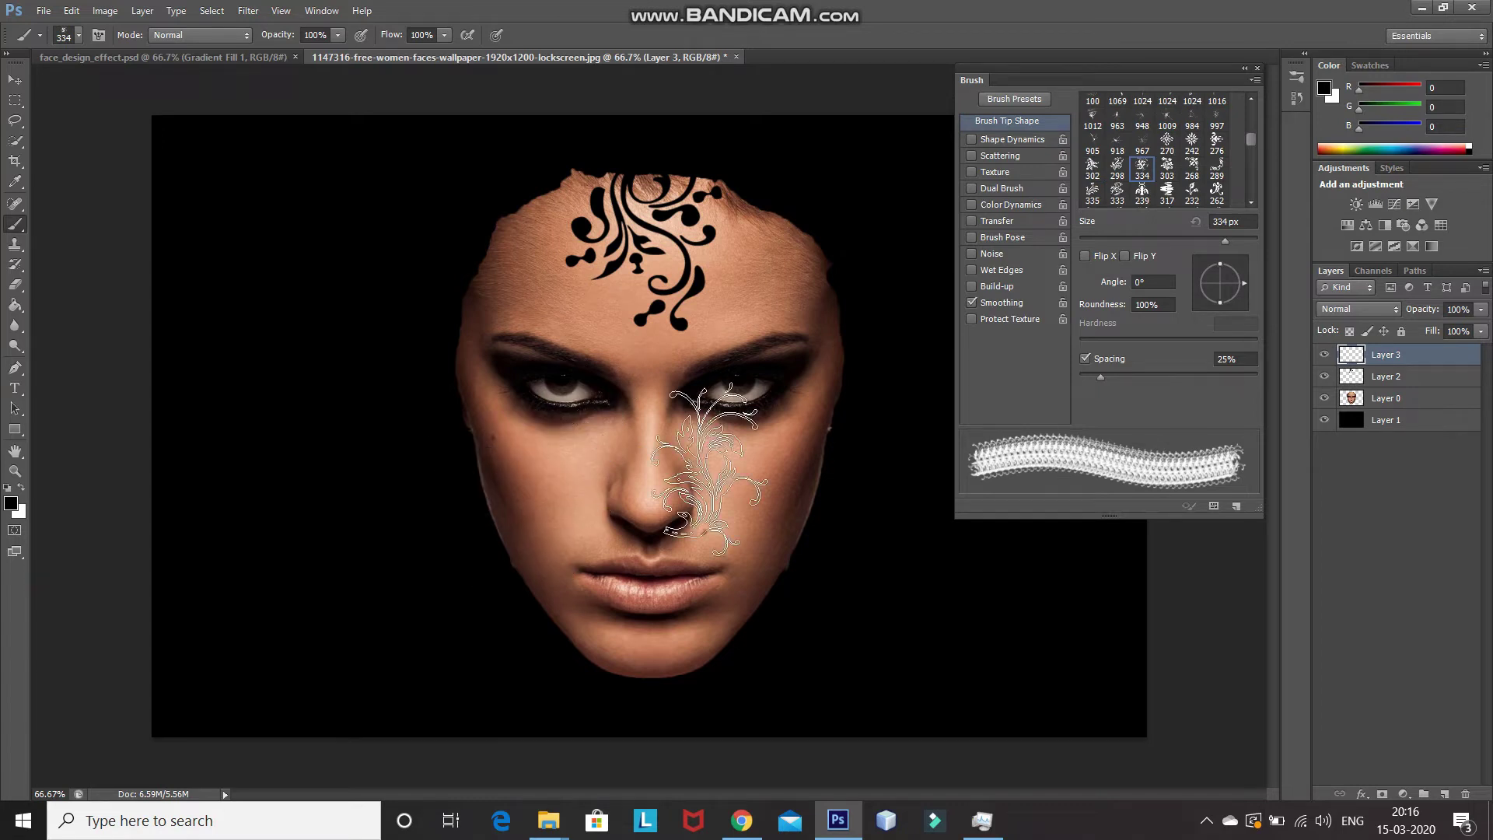
Rotate the floral brush to 36°, enlarge it to 600 px, and stamp it over the eye and cheek on the image's right side
left_click_drag(1242, 286, 1228, 271)
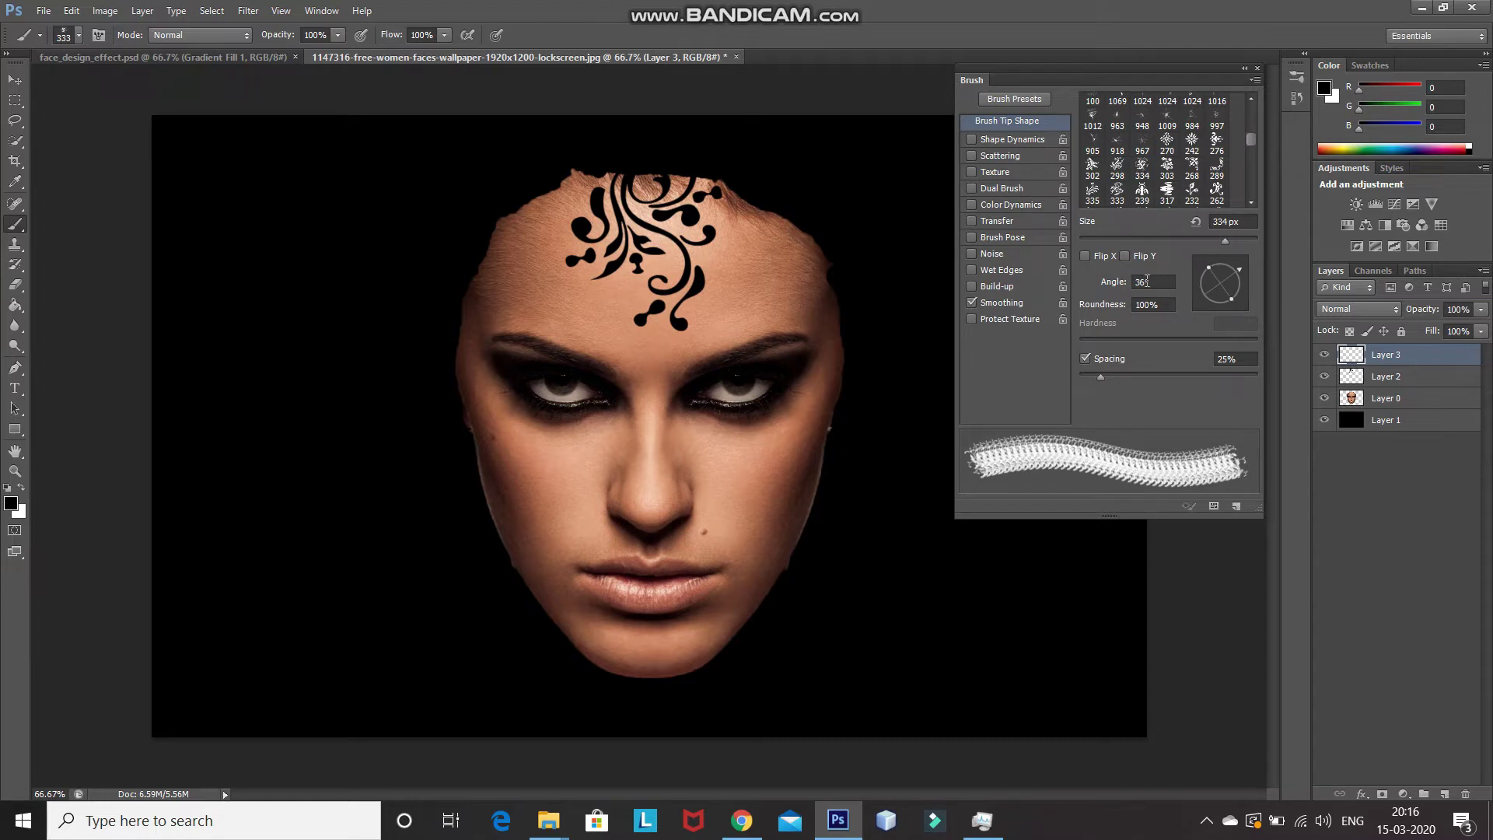
key("bracketright")
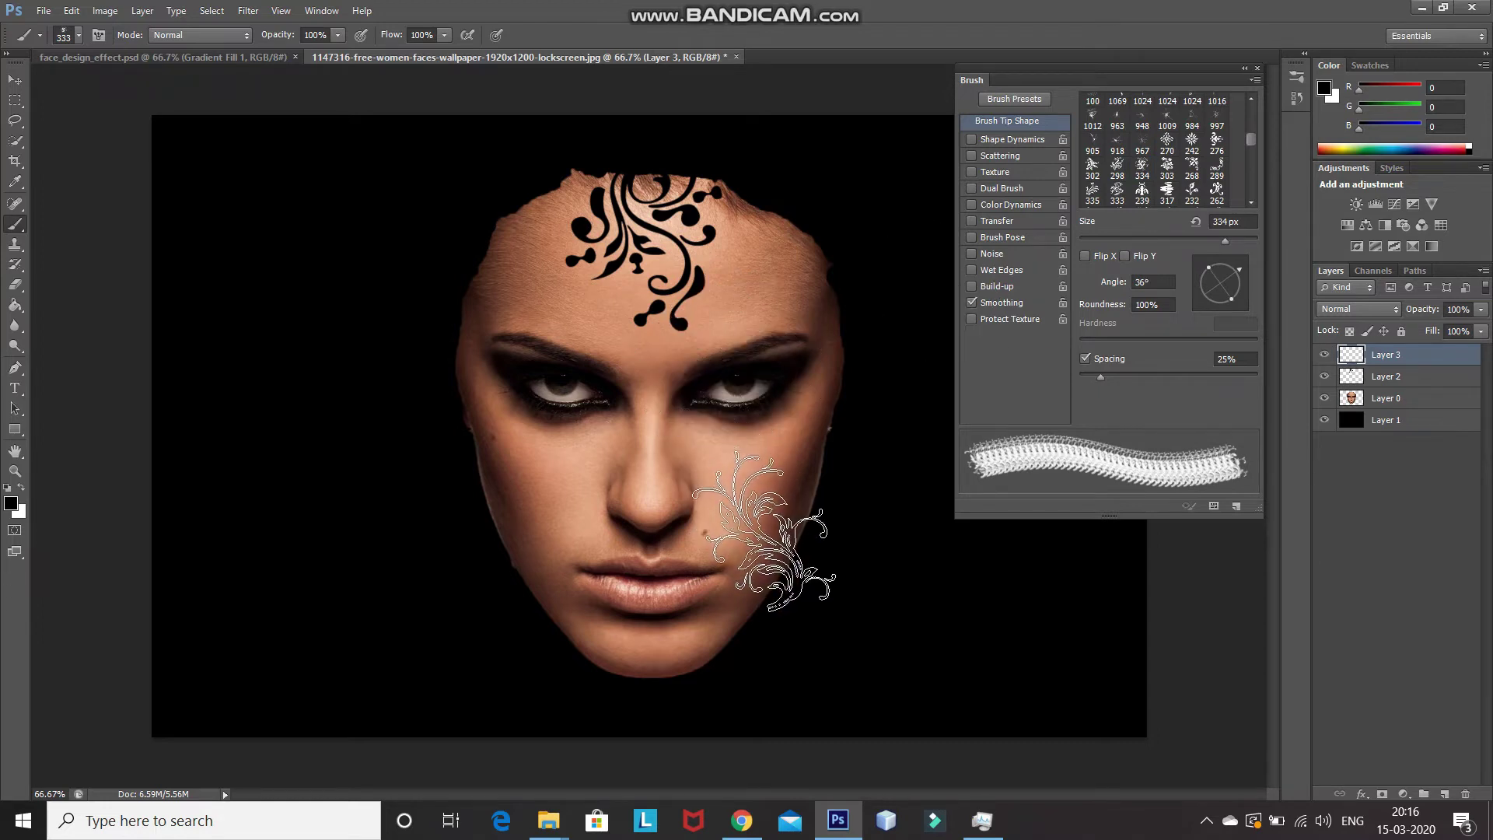
key("bracketright")
key("bracketright")
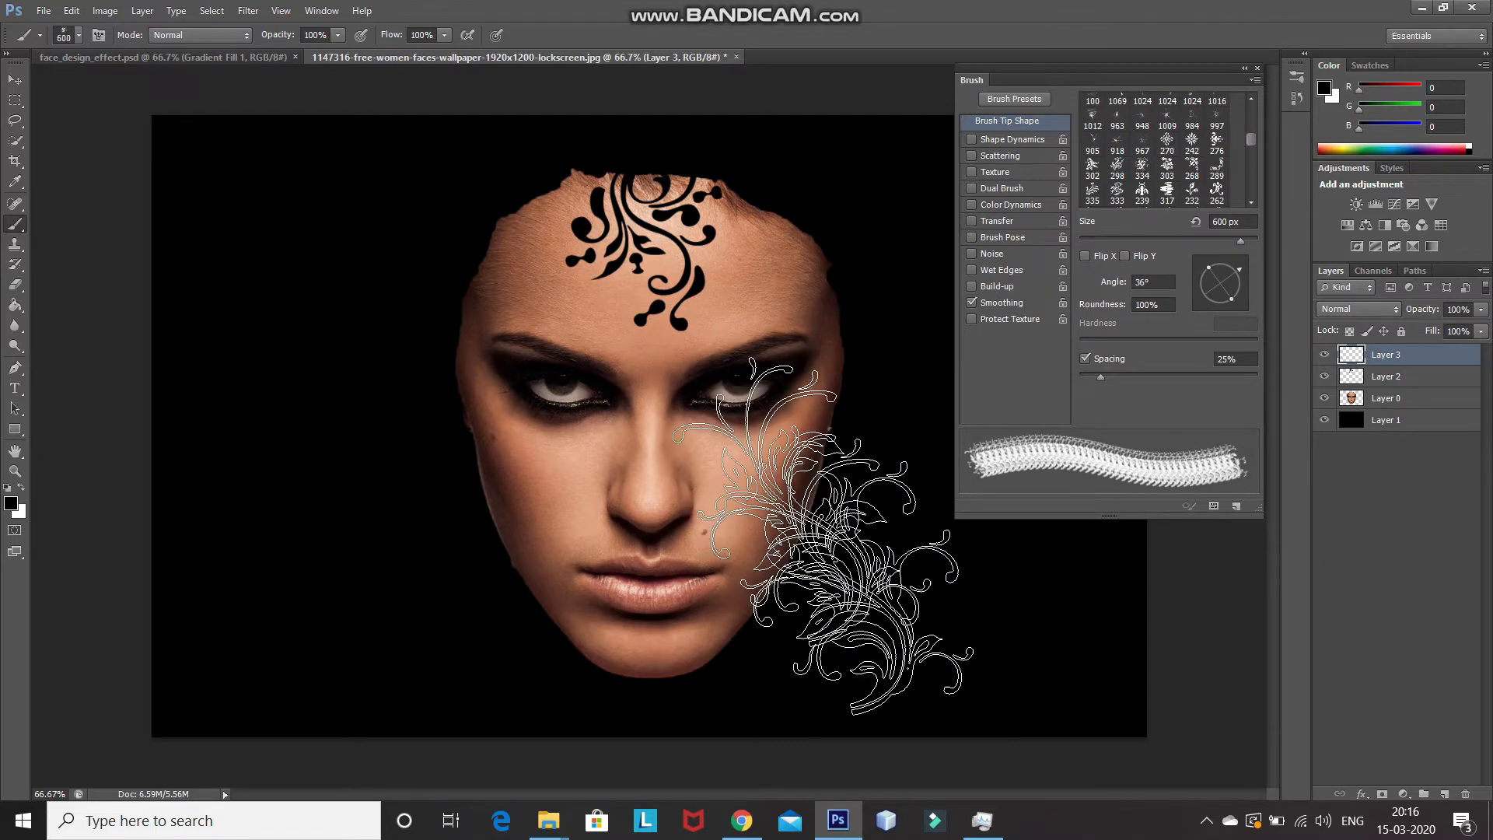
left_click(781, 468)
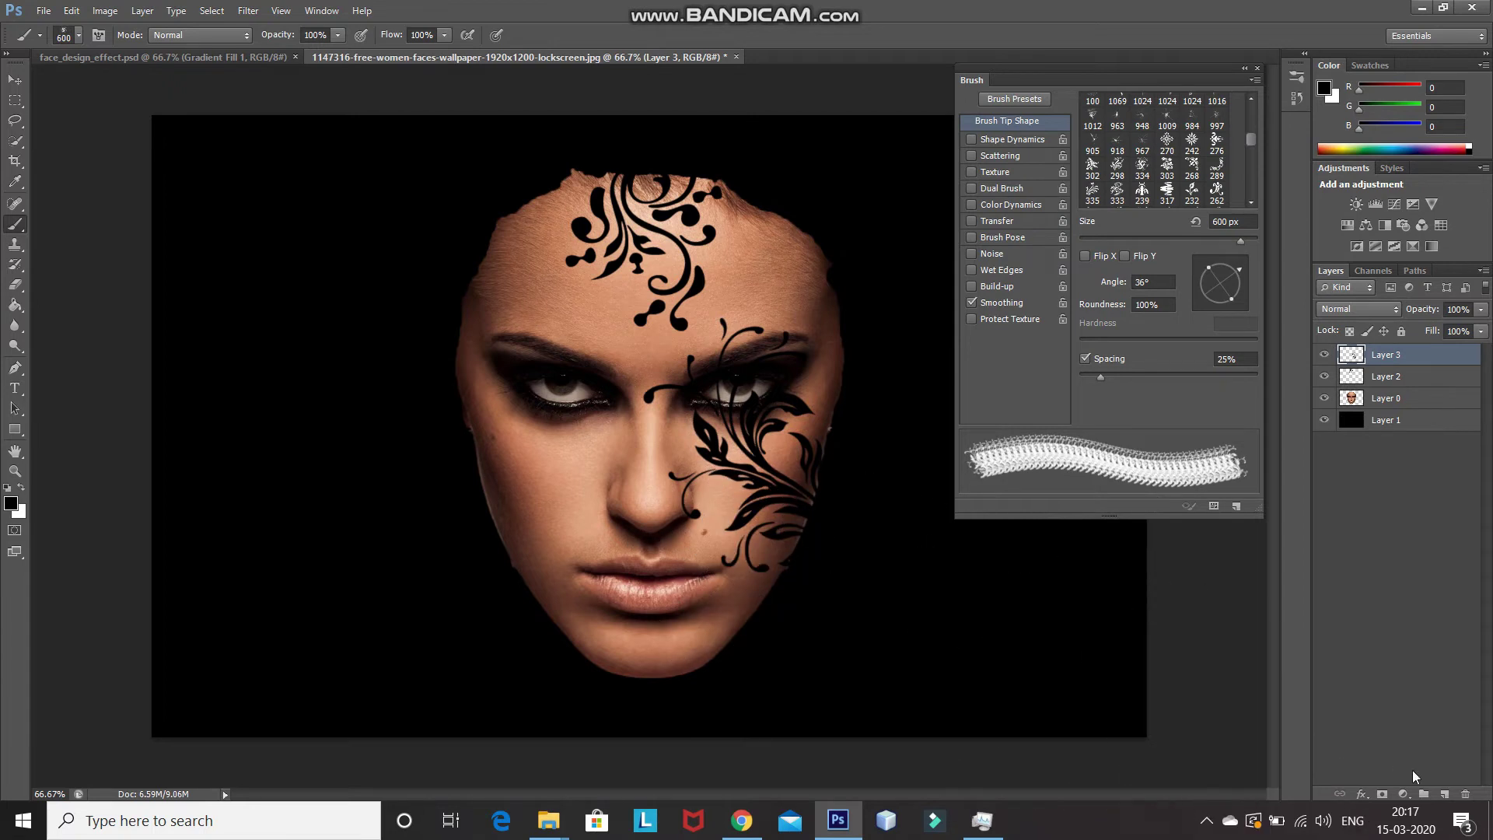
On a new layer, stamp the 298 px floral tip, enlarged to 600 px, over the cheek and eye on the image's left side
left_click(1443, 794)
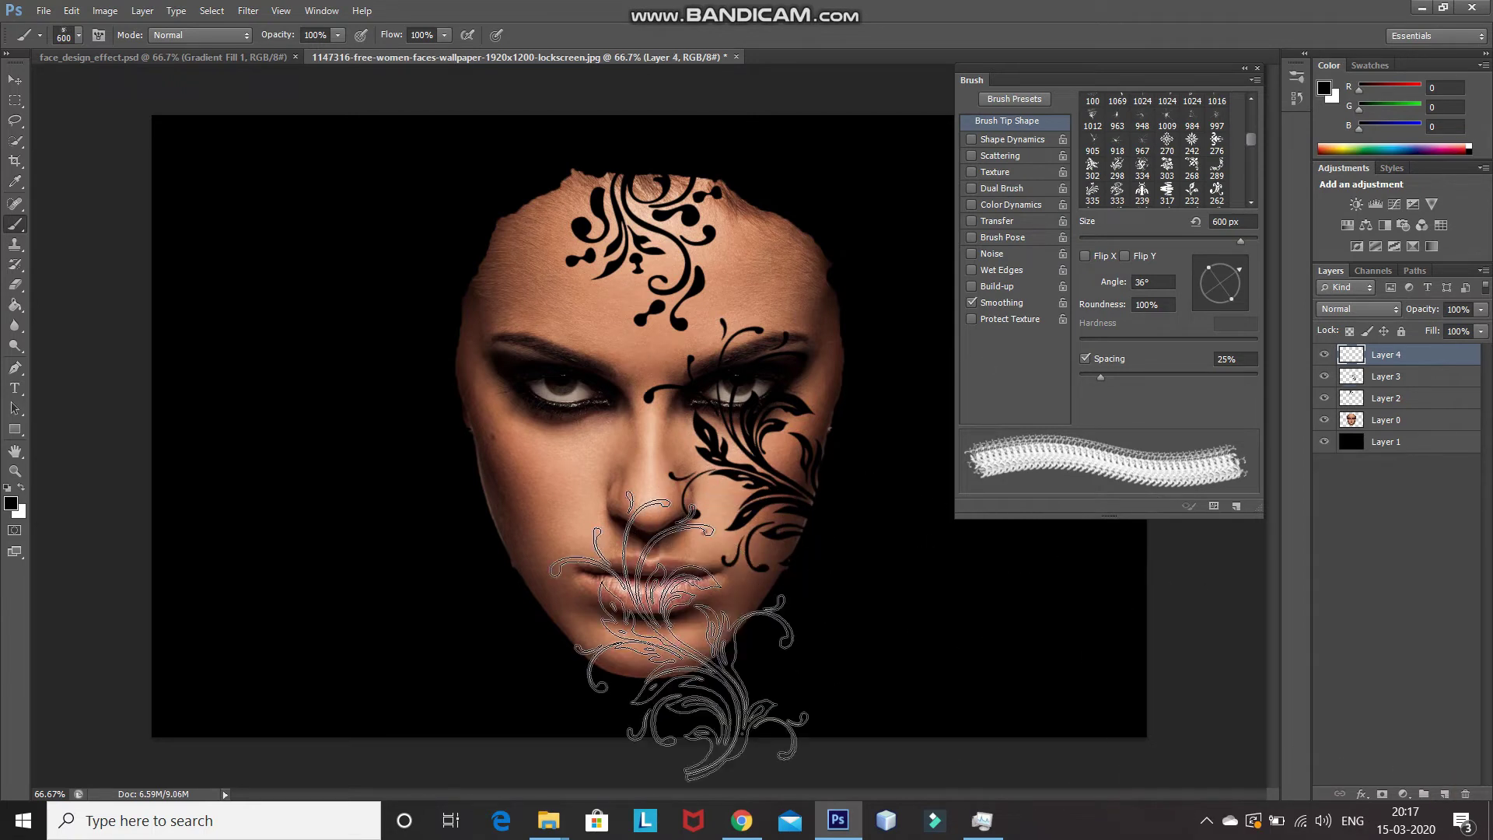
left_click(1117, 166)
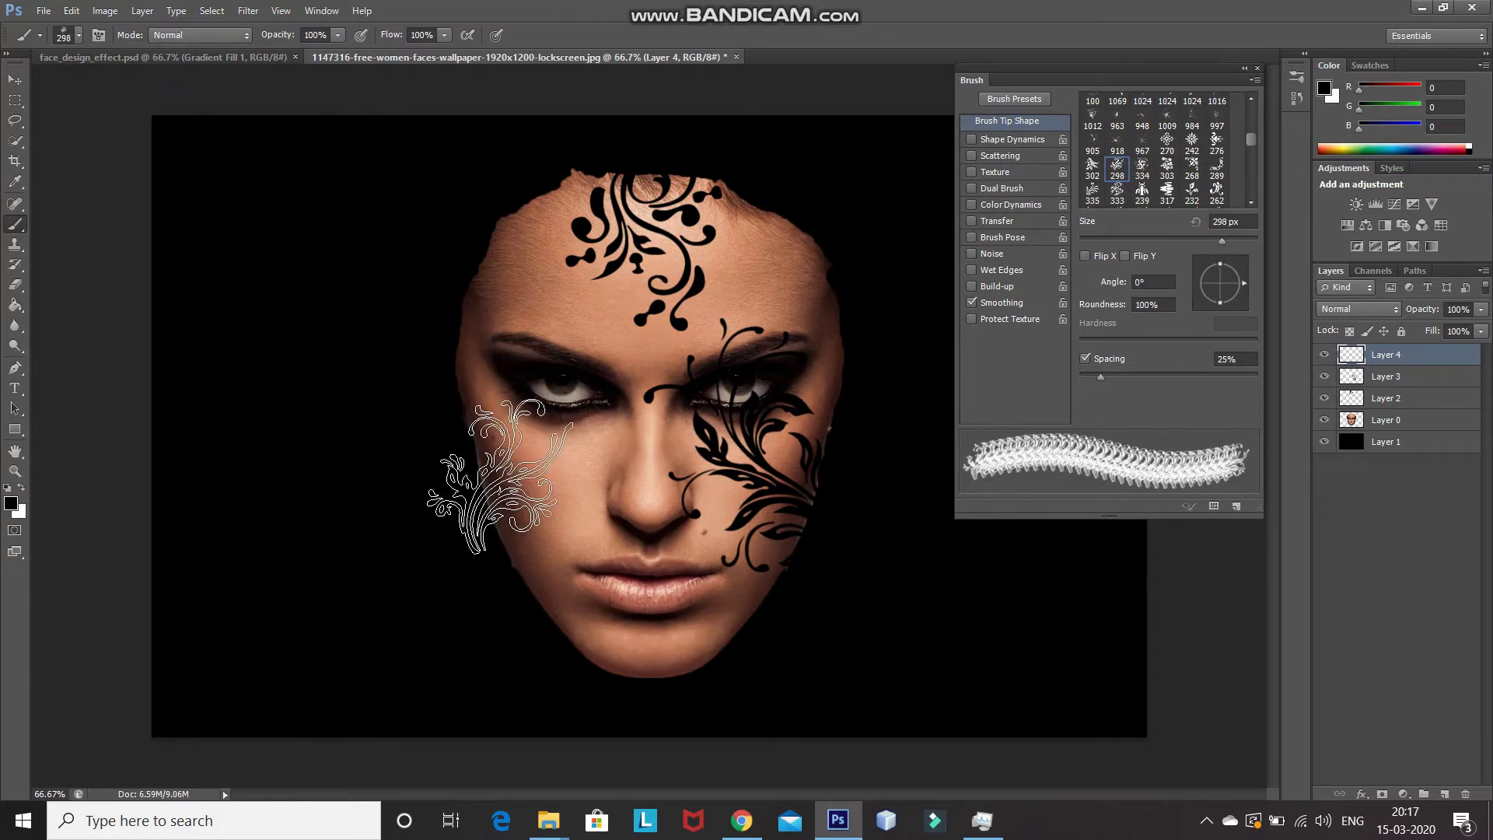
key("bracketright")
key("bracketright")
key("bracketright")
key("bracketright")
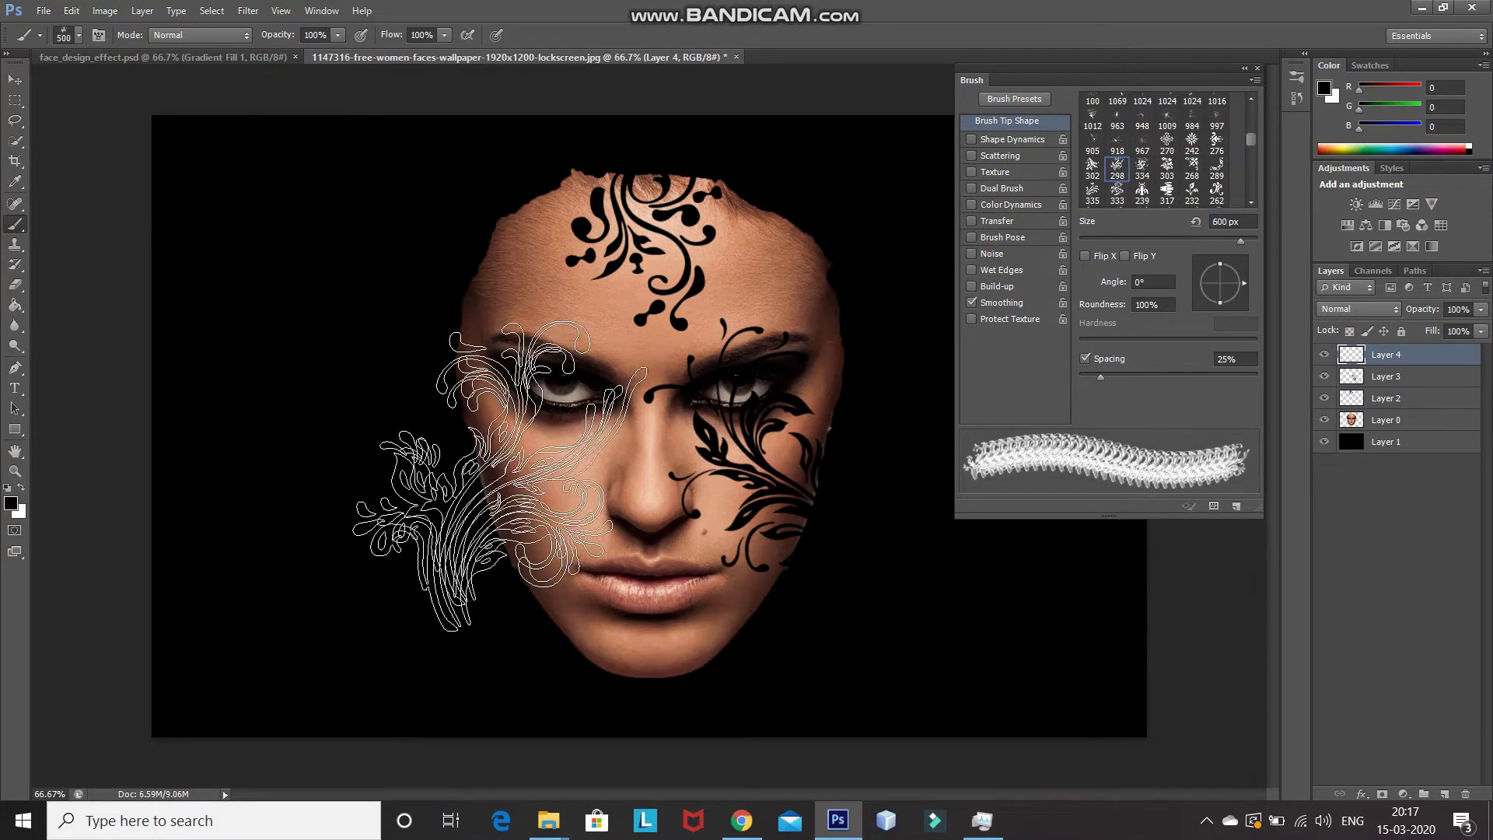
left_click(500, 477)
left_click(498, 474)
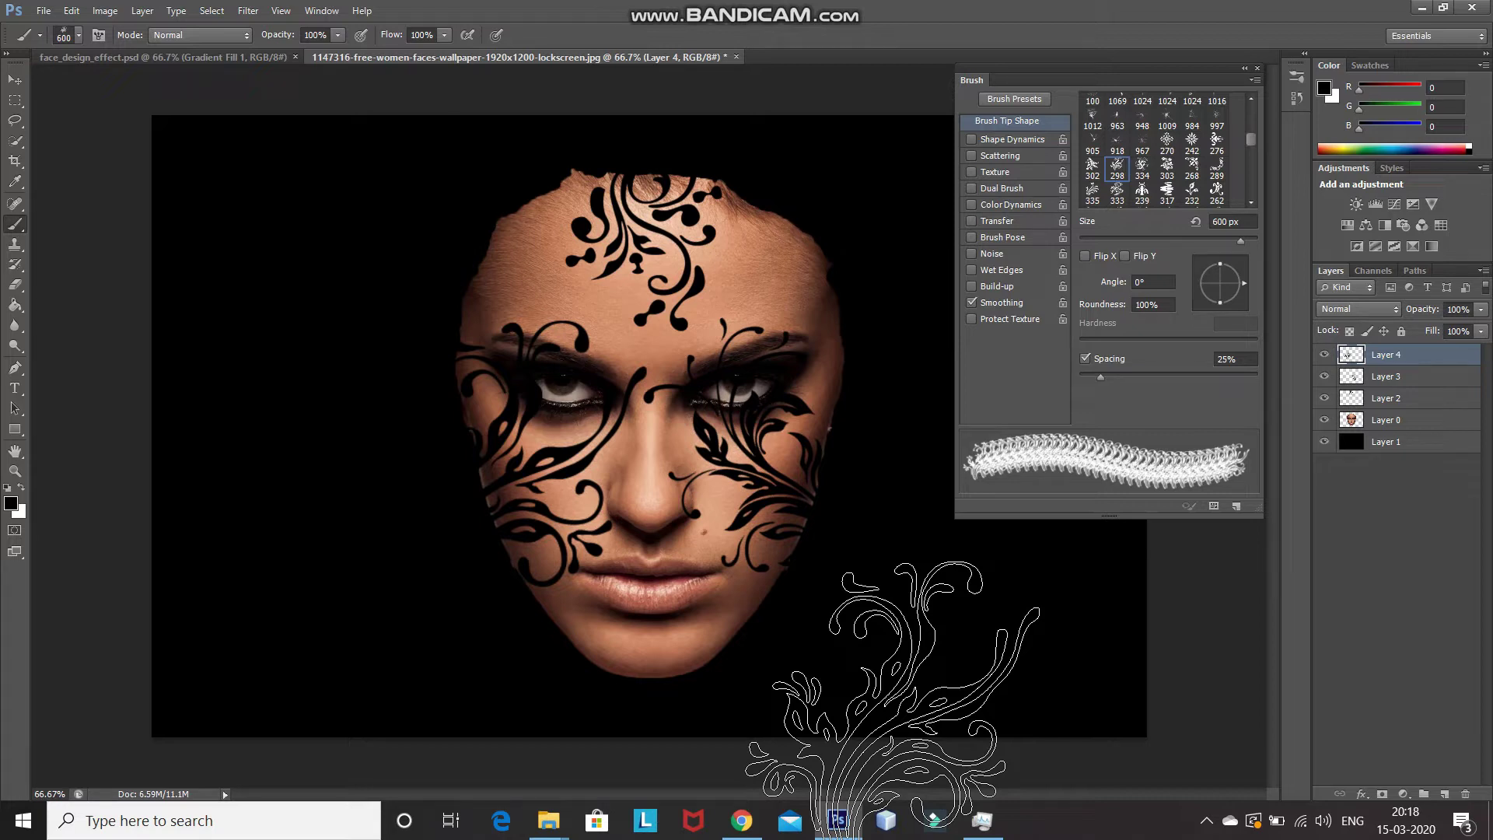
Add a new layer and stamp the 302 px floral tip, enlarged to 500 px, over the mouth and chin
left_click(1443, 794)
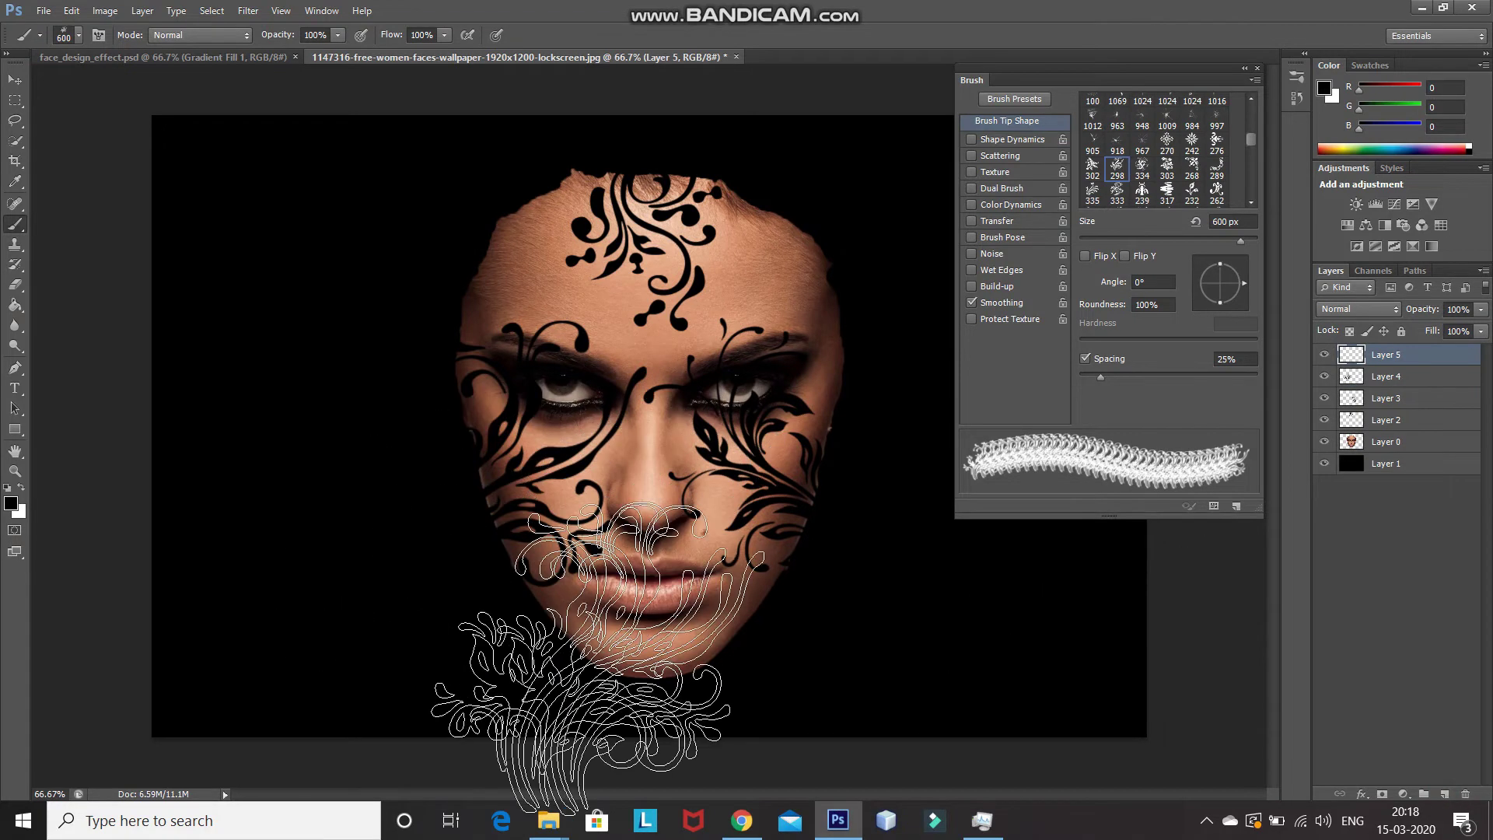
left_click(1094, 173)
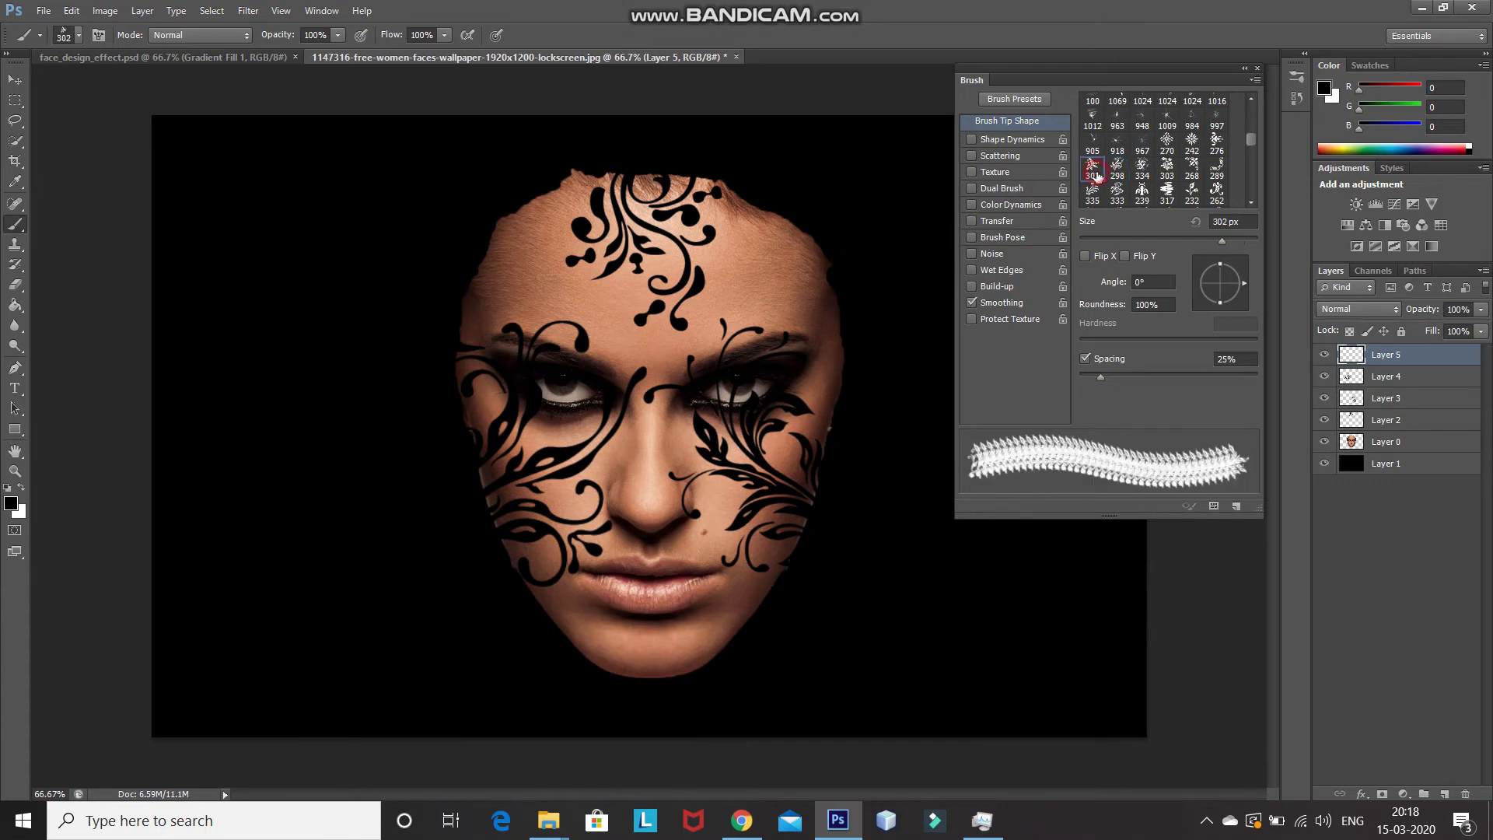
key("bracketright")
key("bracketright")
left_click(694, 624)
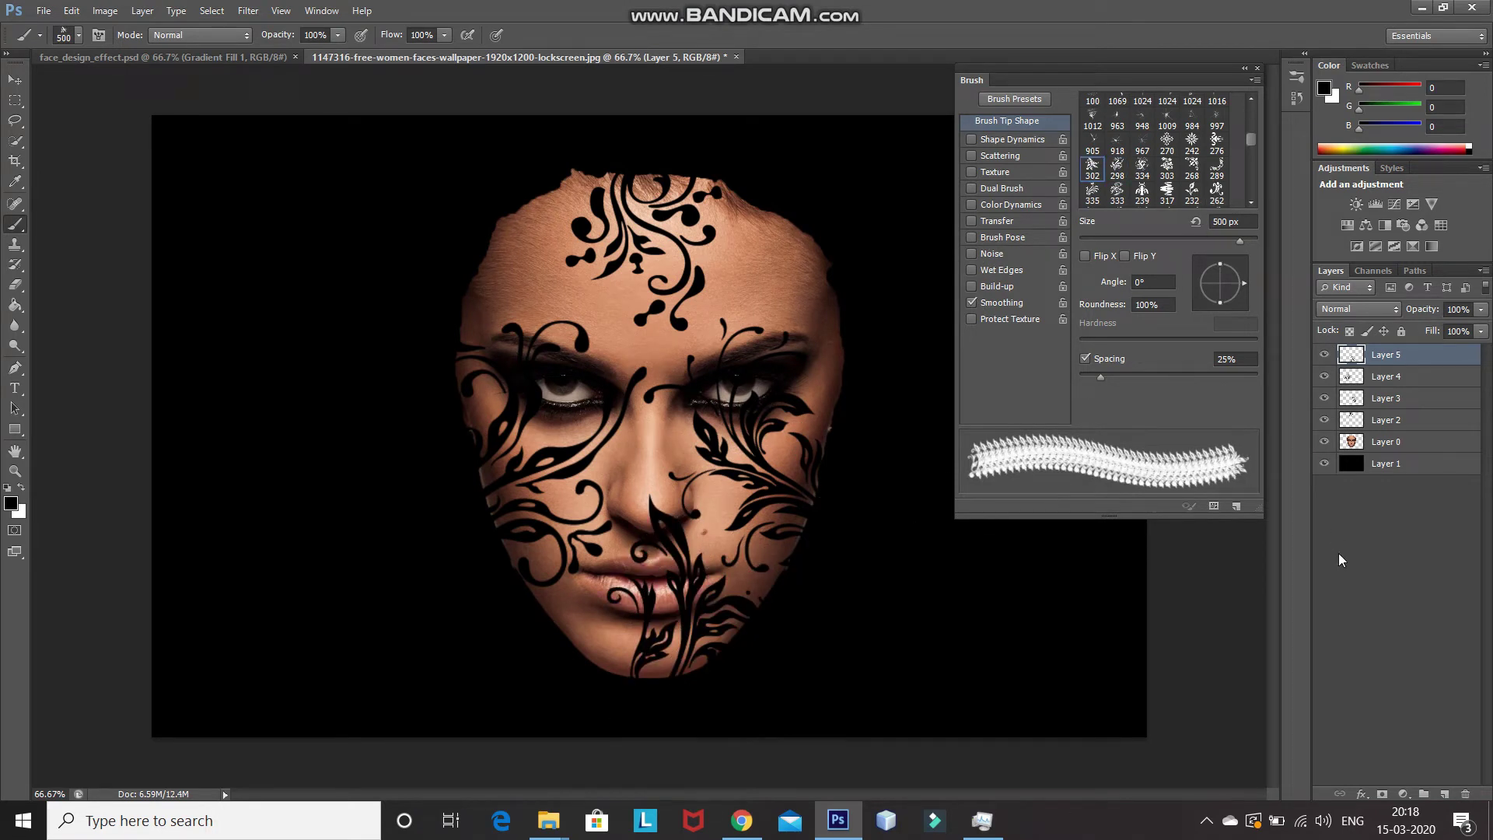
Choose the 276 px tip, enlarge and slightly rotate it, and stamp it on a new layer over the temple on the image's left side
left_click(1216, 143)
key("bracketright")
key("bracketright")
left_click_drag(1244, 283, 1245, 294)
key("bracketright")
key("bracketleft")
left_click(504, 275)
On a new layer, enlarge the 333 px floral tip and stamp it over the forehead and temple on the image's right side
left_click(1219, 169)
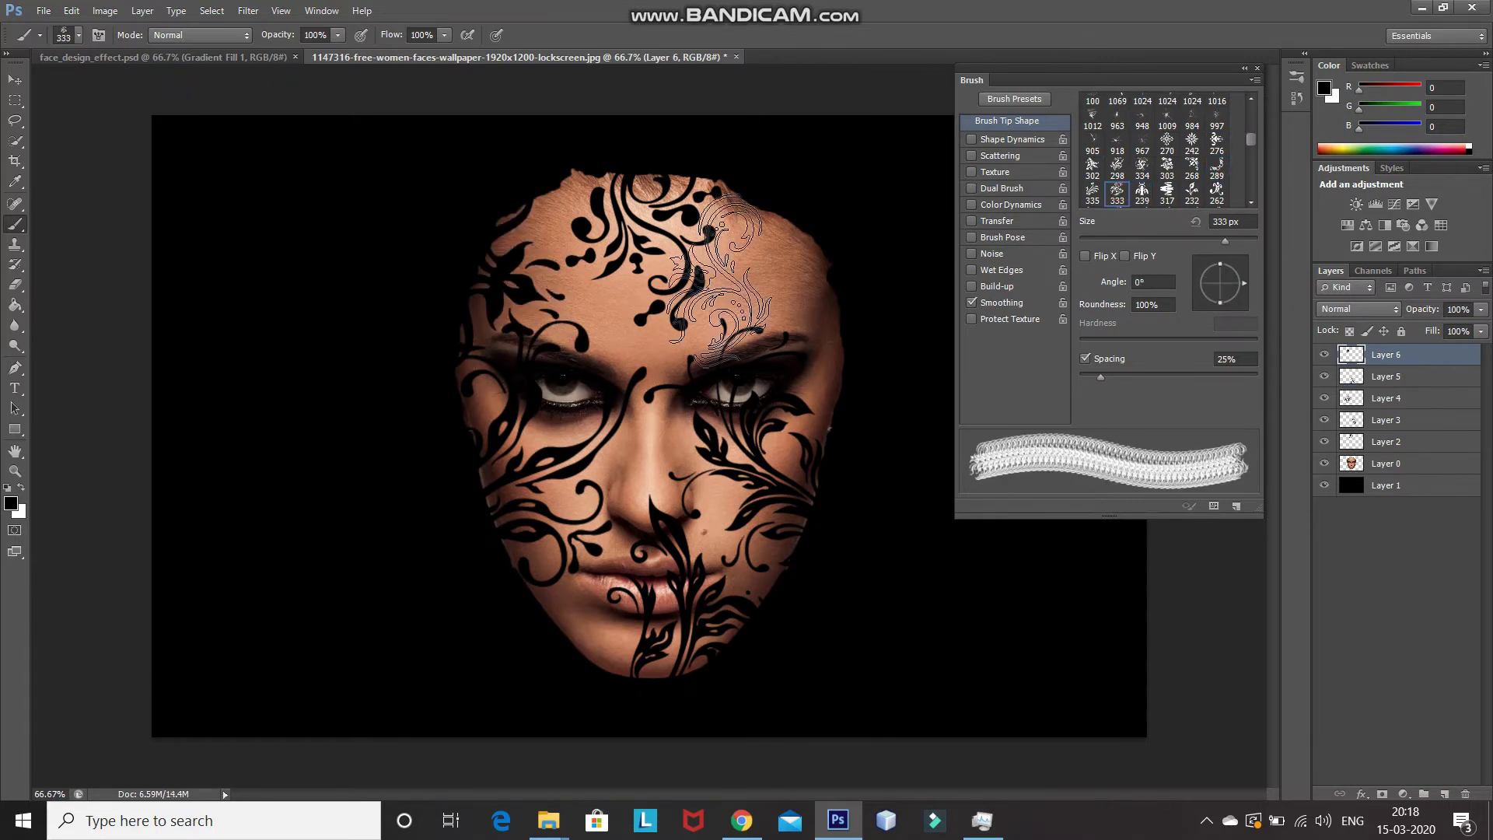
left_click(1444, 793)
key("bracketright")
key("bracketright")
key("bracketright")
left_click(806, 262)
Stamp a floral pattern on the jaw at the image's left and the 303 px flower tip on the cheek at its right
left_click(1117, 167)
left_click(1444, 793)
left_click(573, 630)
left_click(1167, 167)
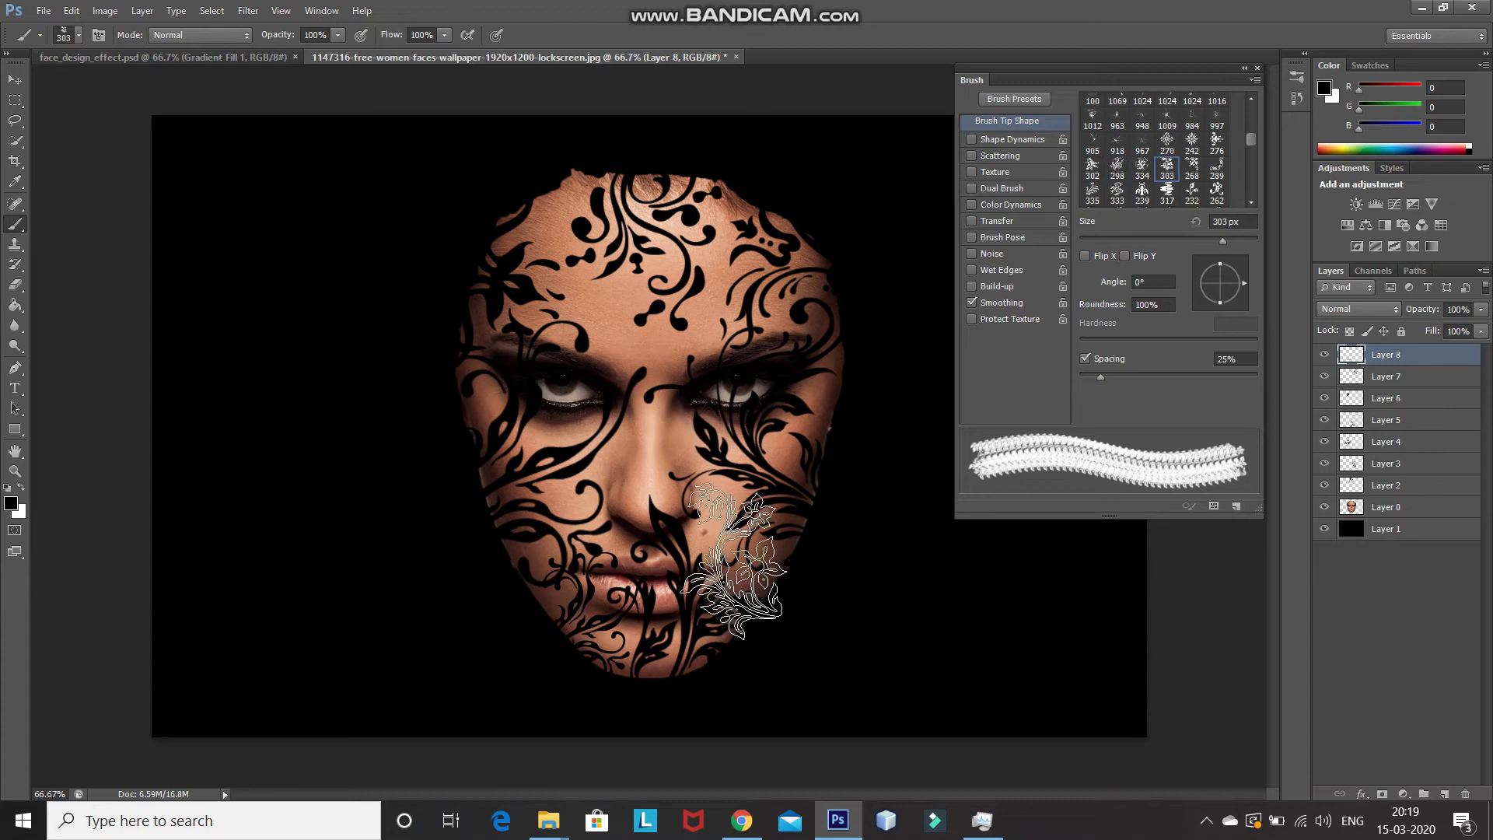
left_click(734, 564)
On separate new layers, stamp the 333 px tip on the lower cheek at the image's left and a rotated floral tip beside the nose
left_click(1444, 793)
left_click(1117, 192)
left_click(543, 553)
left_click(1444, 793)
left_click_drag(1244, 283, 1203, 300)
left_click(680, 500)
Add a new layer and stamp a 400 px floral brush angled at -85° on the forehead above the eye on the image's left side
left_click(1444, 793)
left_click(1217, 167)
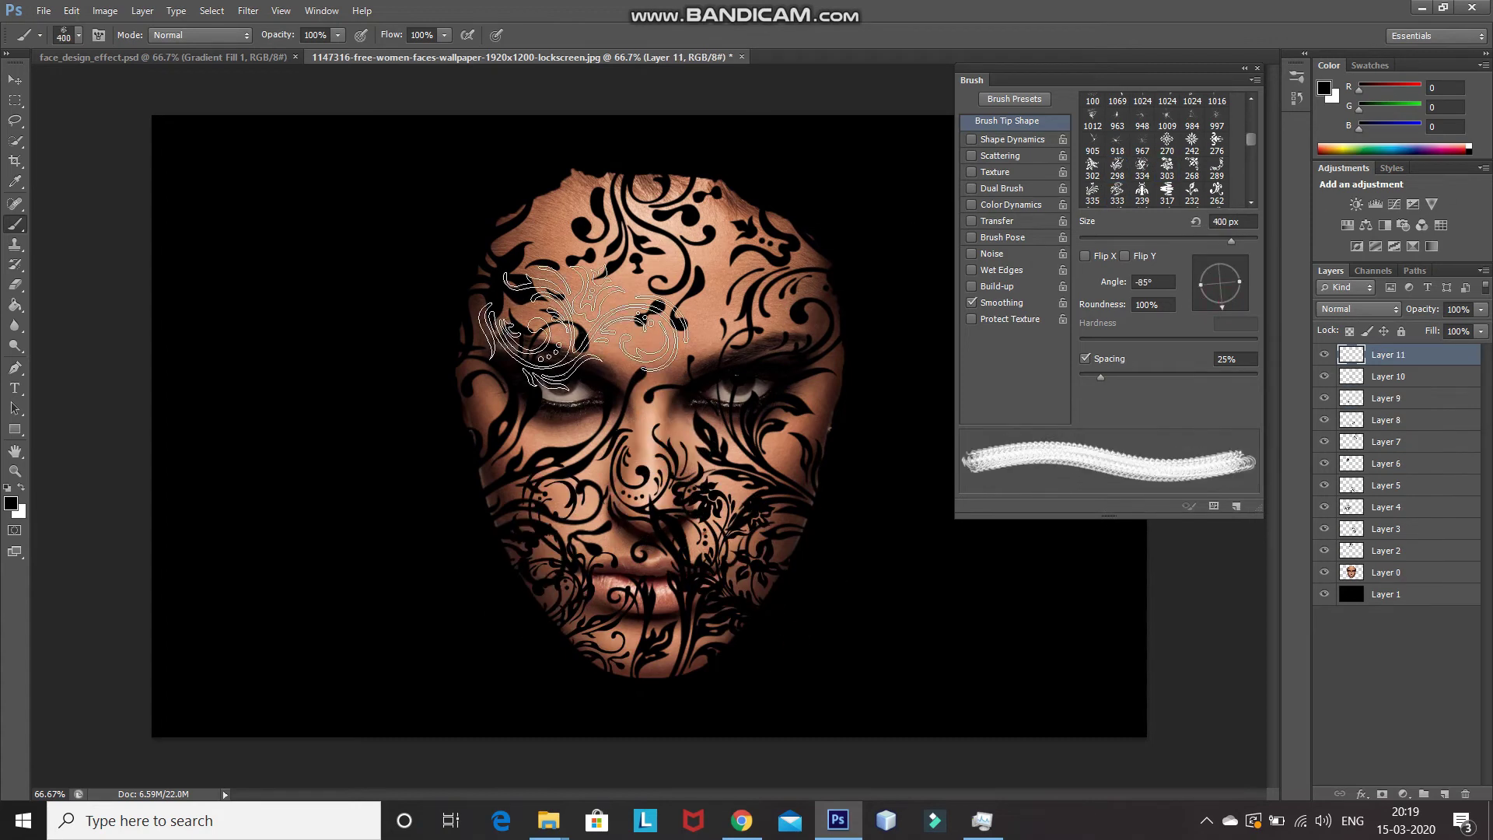
left_click(610, 319)
On separate new layers, stamp the 335 px tip on the chin and the 298 px tip just below the nose
left_click(1093, 192)
left_click(1444, 792)
left_click(618, 673)
left_click(1444, 793)
left_click(1117, 167)
left_click(672, 510)
Rotate the floral brush to -106° and stamp it over the image-right eye and below the image-left eye, each on a new layer
key("ctrl+shift+n")
key("Return")
mouse_move(1244, 283)
left_mouse_down()
mouse_move(1212, 260)
mouse_move(1213, 306)
left_mouse_up()
left_click(770, 390)
key("ctrl+shift+n")
key("Return")
left_click(568, 444)
Add a new layer, choose another floral tip, and stamp it on the upper forehead just right of the image's centre
key("ctrl+shift+alt+n")
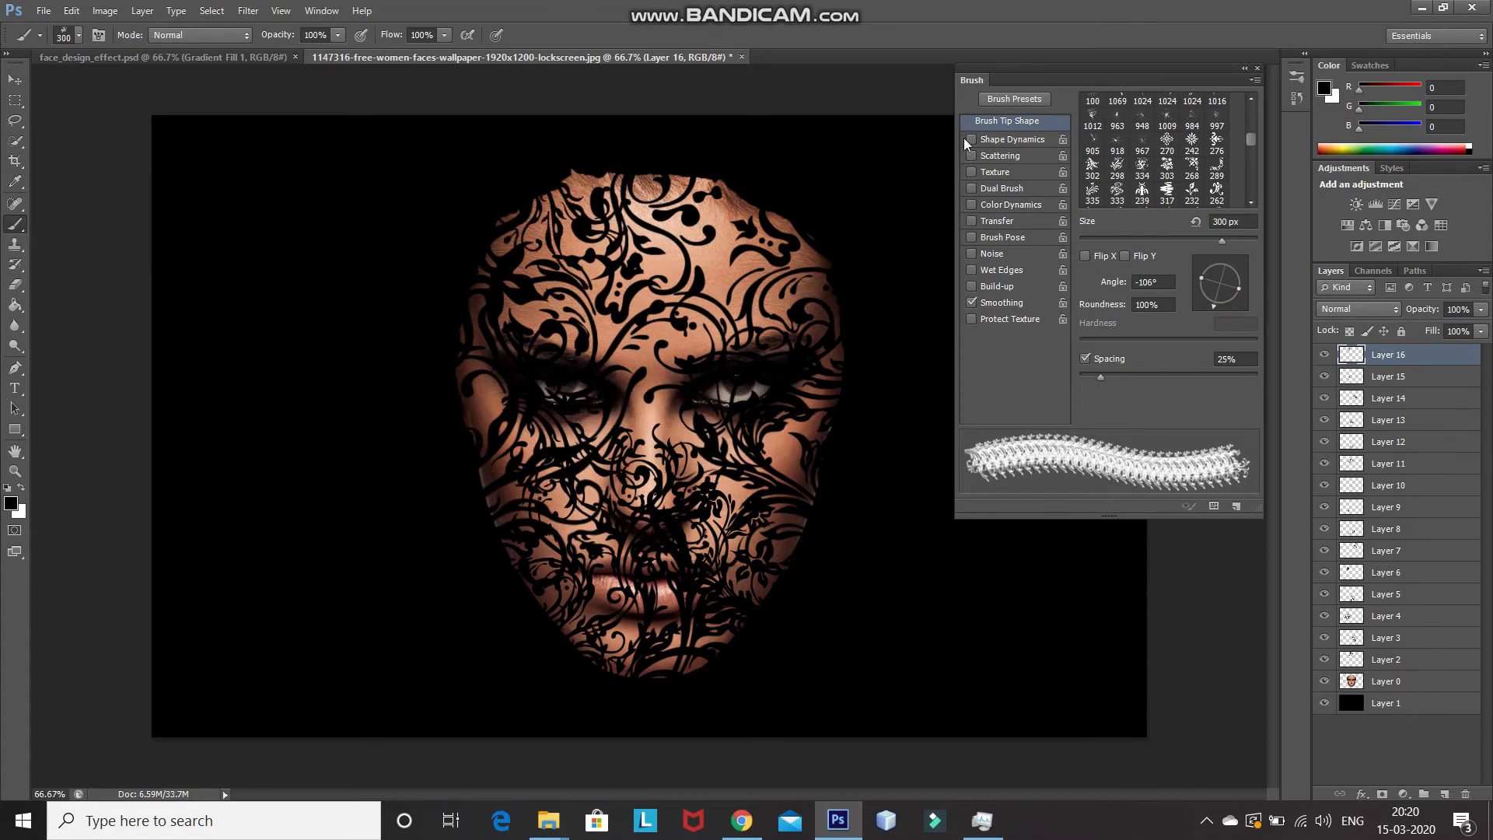
left_click_drag(1256, 143, 1257, 147)
left_click(1216, 170)
left_click(706, 229)
Rotate the floral brush and stamp it over the nose bridge, the image-left eye and between the brows, each on a new layer
key("ctrl+shift+n")
key("Return")
left_click_drag(1242, 283, 1205, 294)
left_click(669, 398)
key("ctrl+shift+n")
key("Return")
left_click(569, 369)
key("ctrl+shift+n")
key("Return")
left_click(661, 376)
Add a new layer, choose another floral tip, enlarge it, and stamp it over the temple on the image's right side
key("ctrl+shift+n")
key("Return")
left_click(1167, 180)
left_click(1118, 192)
key("bracketright")
key("bracketright")
key("bracketright")
left_click(839, 308)
On a new layer, rotate the 333 px floral tip to -125° and stamp it on the forehead at the image's left side
key("ctrl+shift+n")
key("Return")
left_click(1117, 145)
left_click(1092, 144)
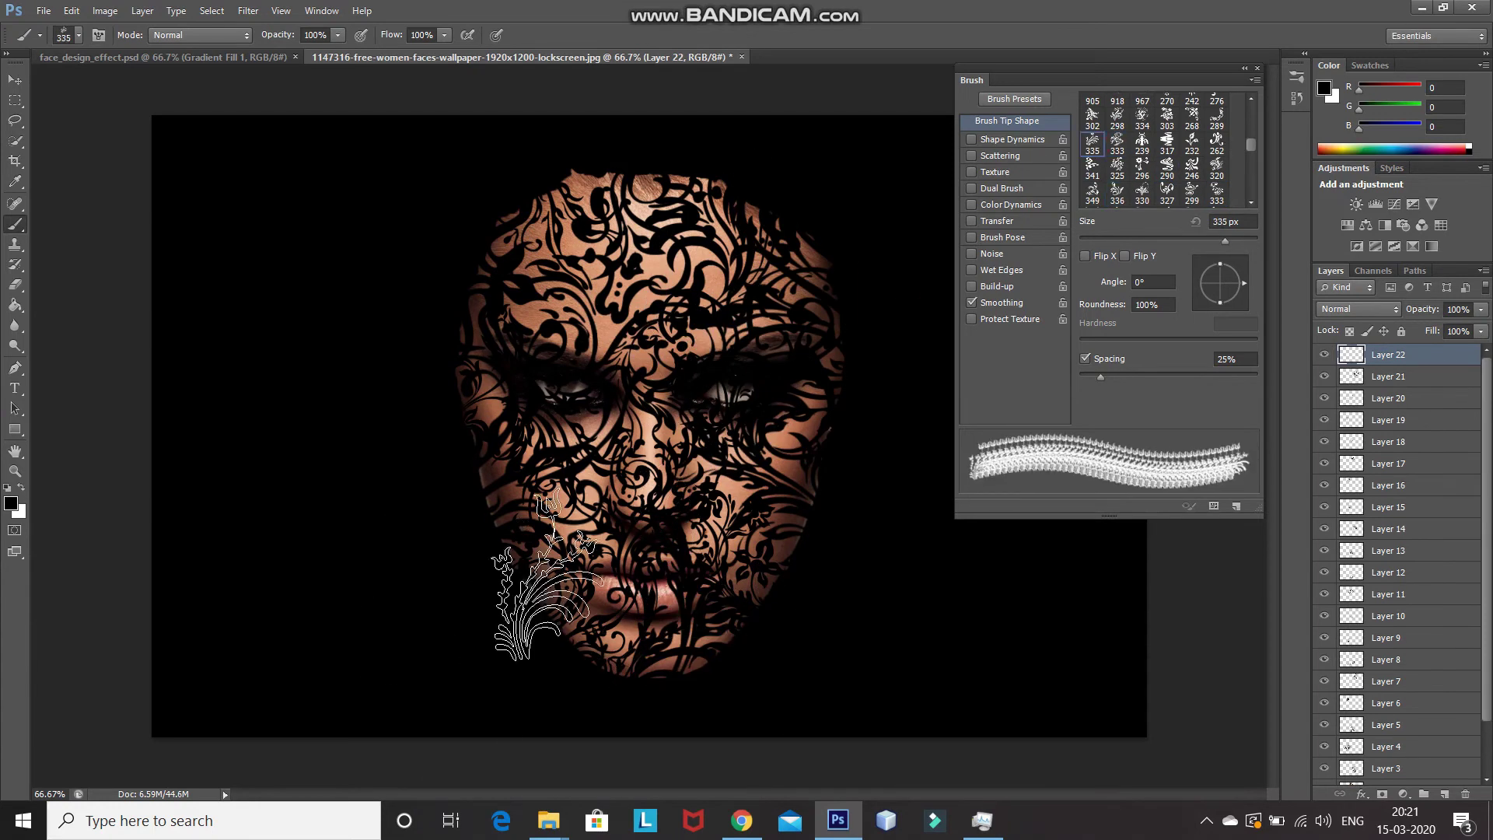
left_click(1117, 145)
left_click_drag(1220, 282, 1206, 301)
left_click(587, 272)
left_click(1244, 69)
left_click(976, 69)
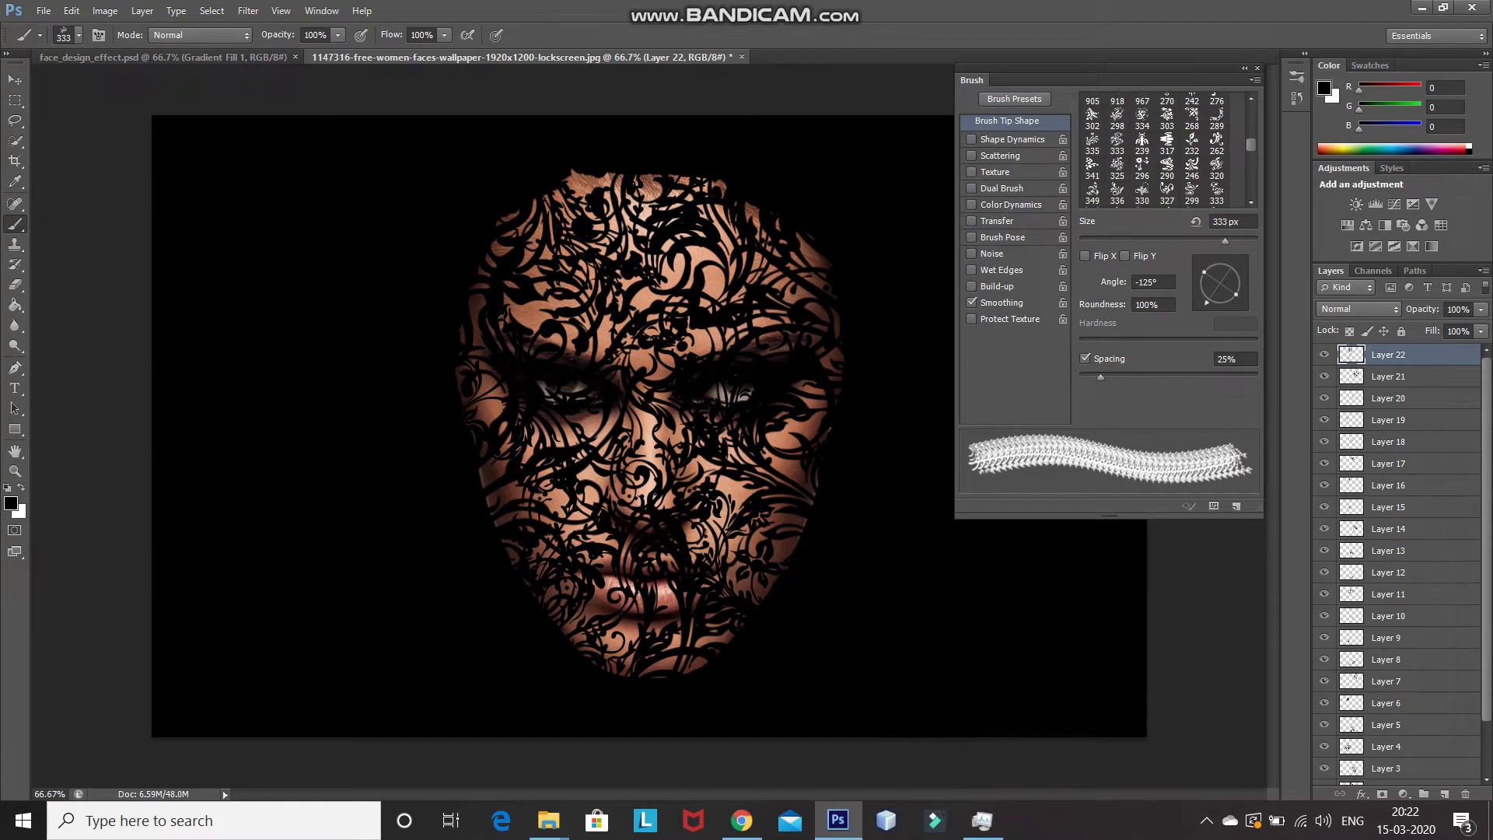
left_click_drag(1485, 529, 1490, 509)
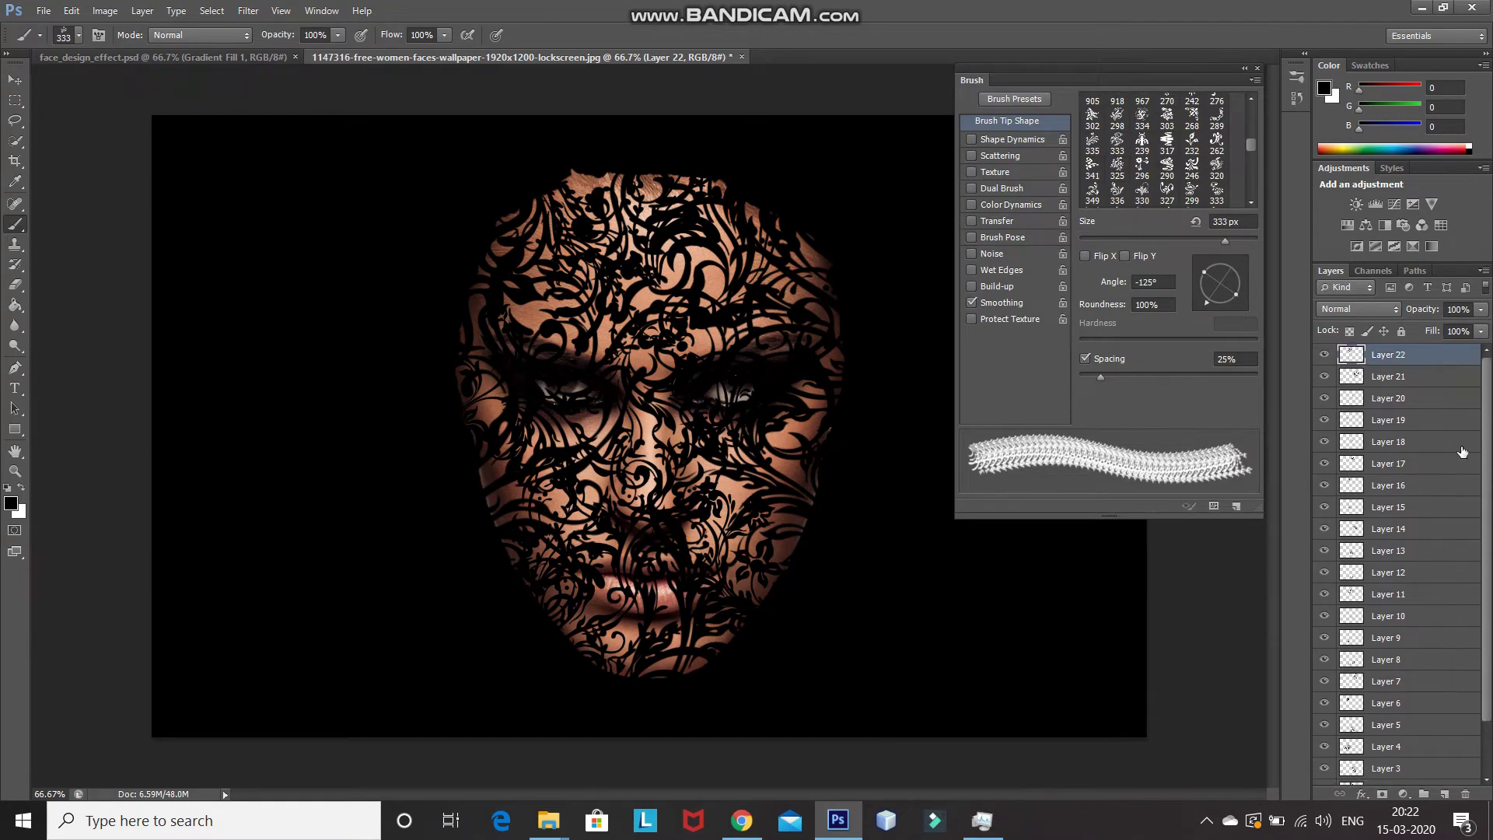
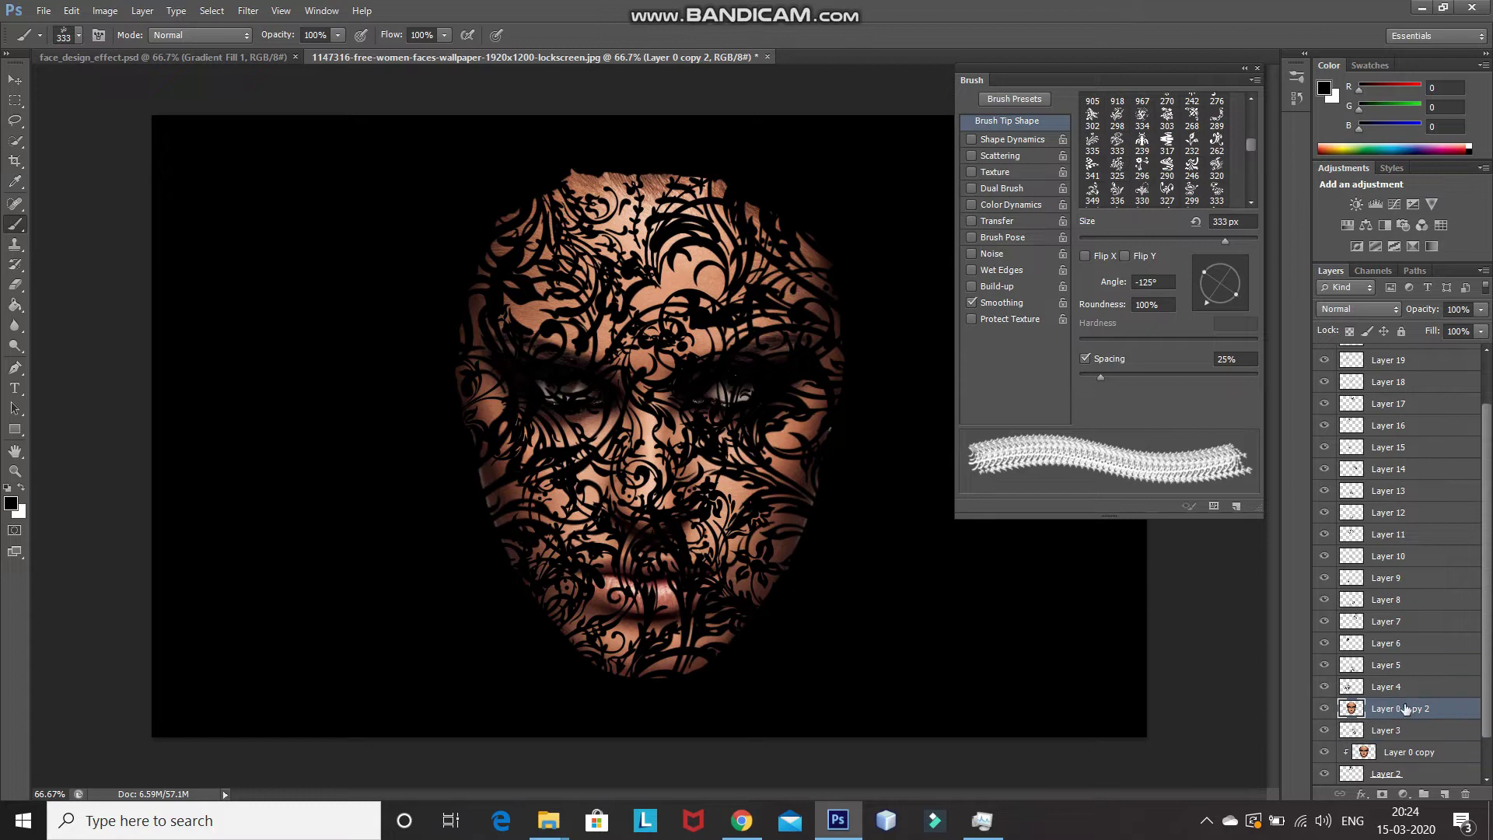
Clip the Layer 0 face copy to Layer 3, then duplicate it above Layer 4 and clip that duplicate too
right_click(1448, 708)
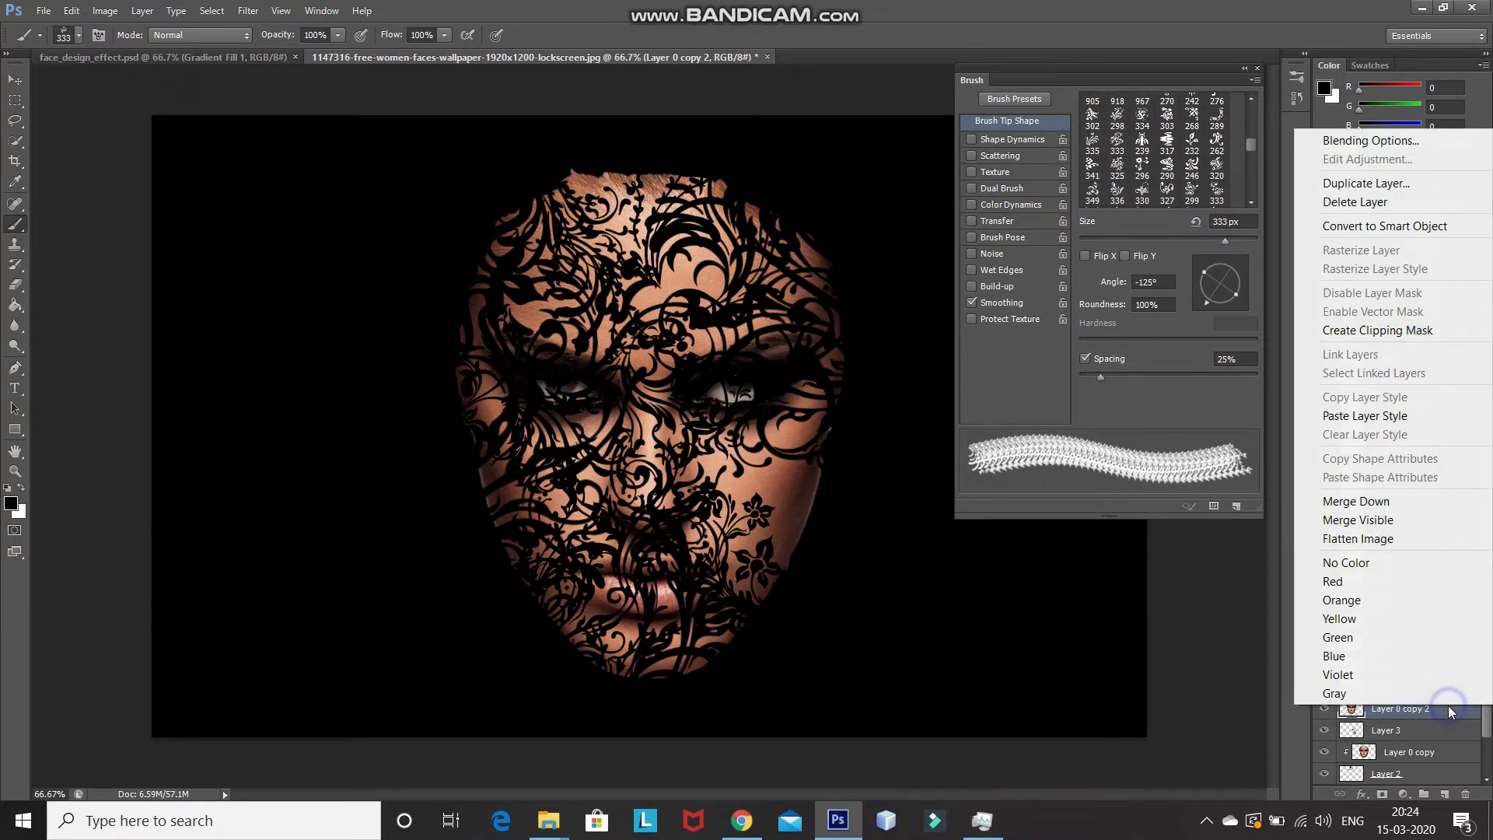
left_click(1374, 332)
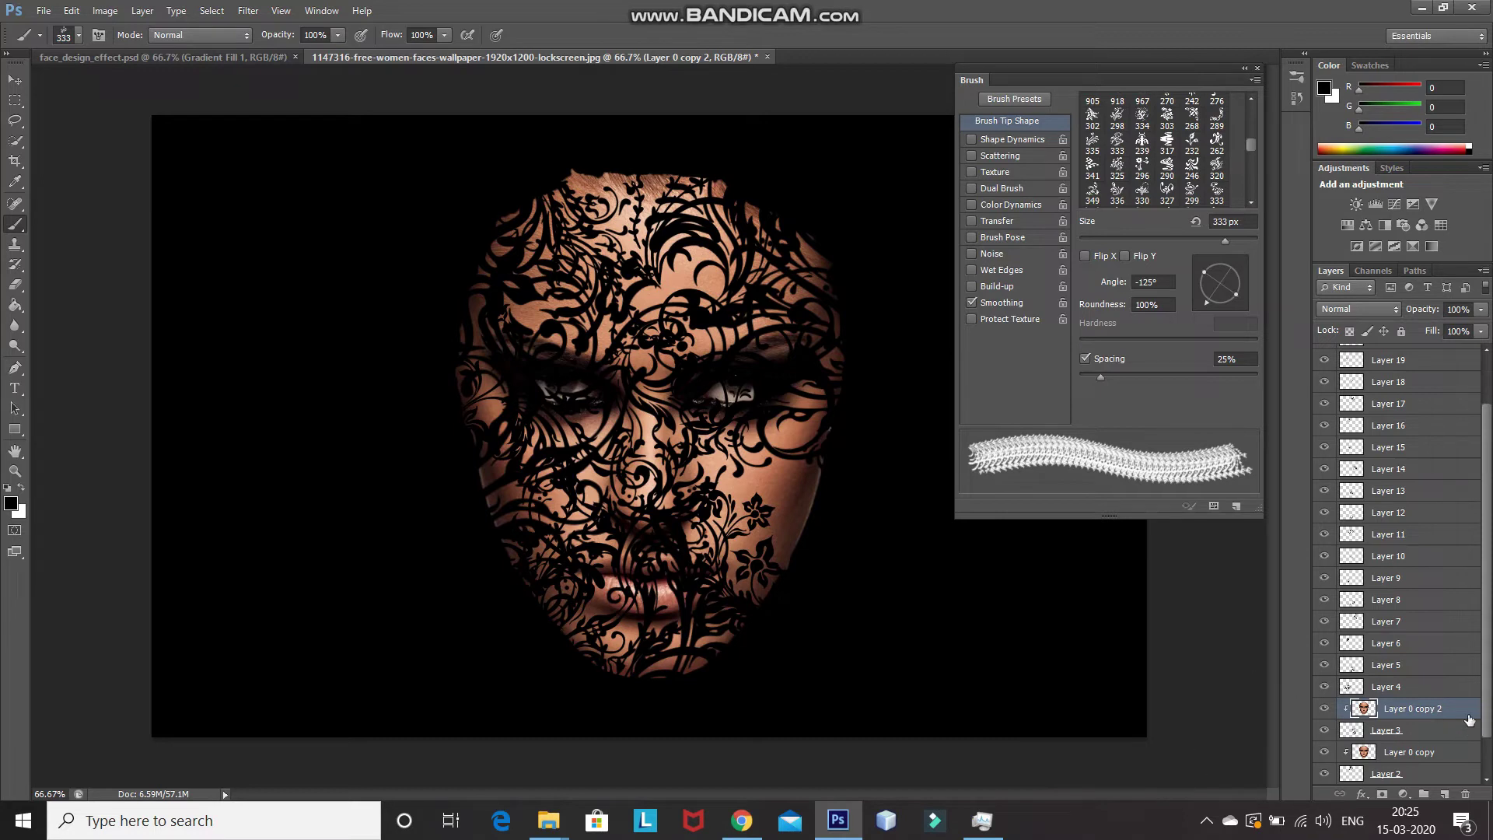
key("ctrl+j")
left_click_drag(1468, 713, 1450, 688)
right_click(1450, 687)
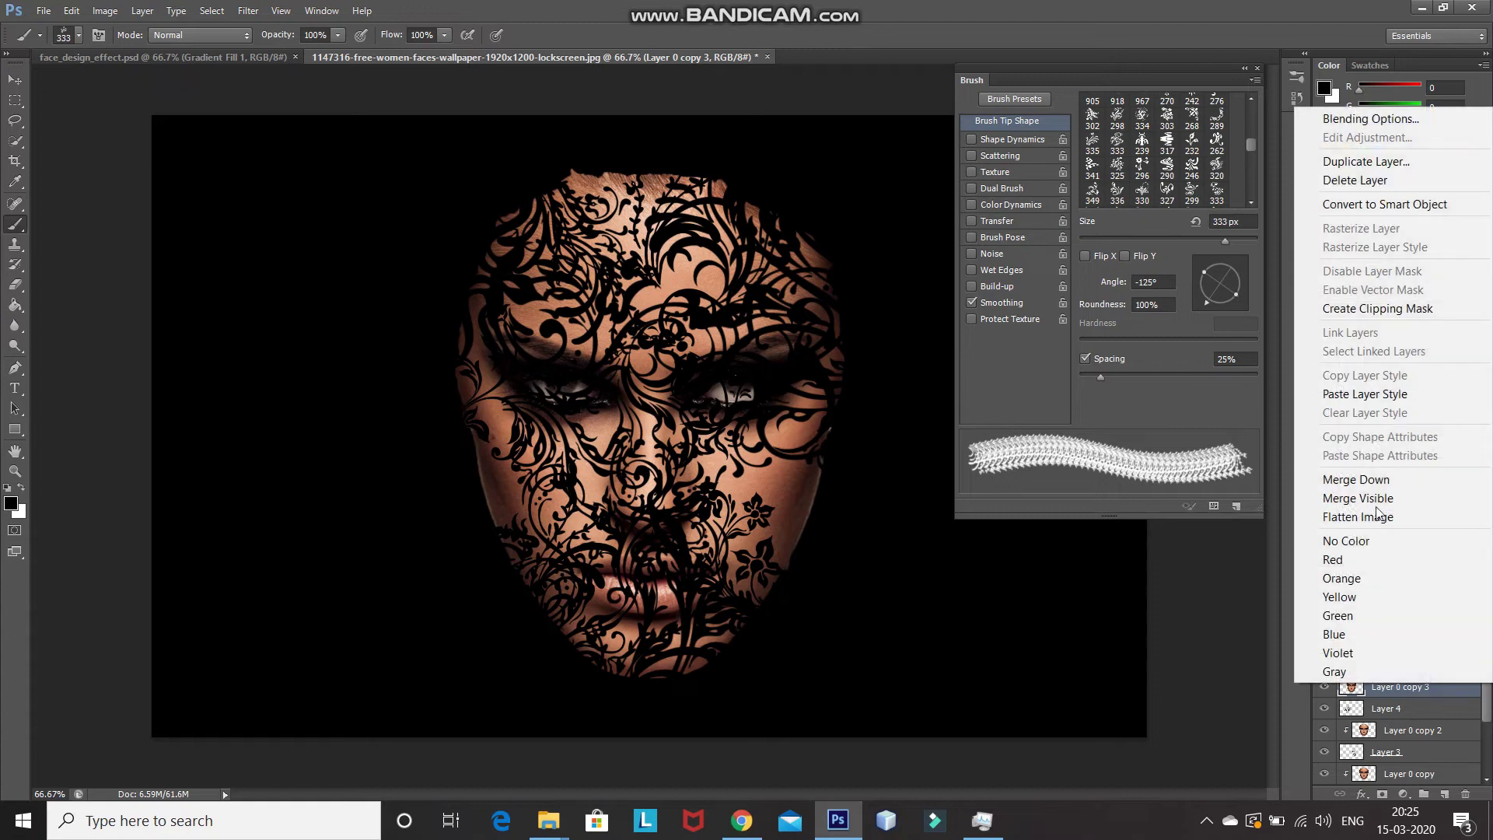
left_click(1326, 310)
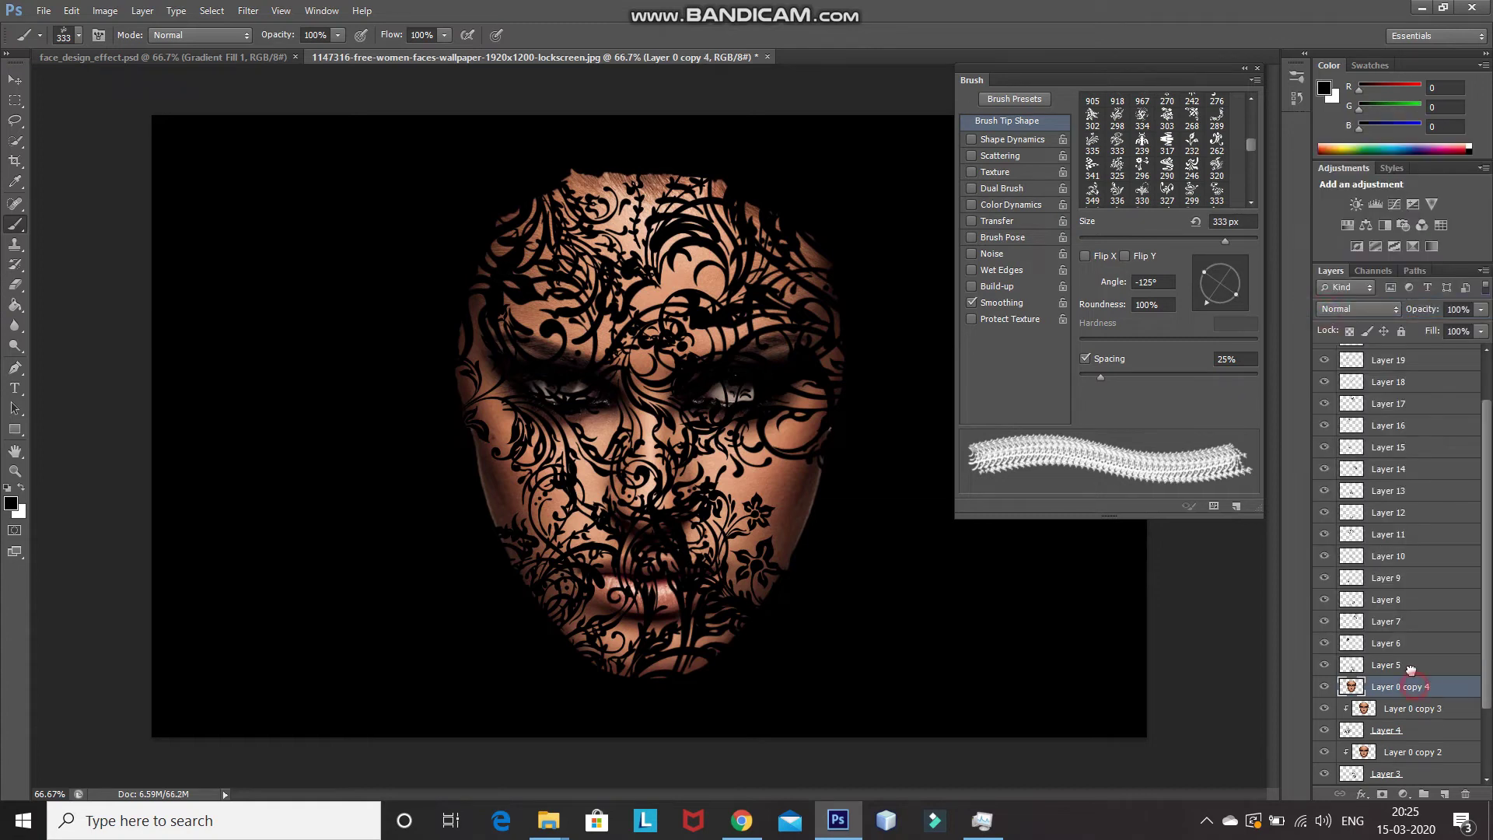
Place a duplicate of the face layer above each of Layers 5 to 9 and clip it to the layer beneath
right_click(1391, 686)
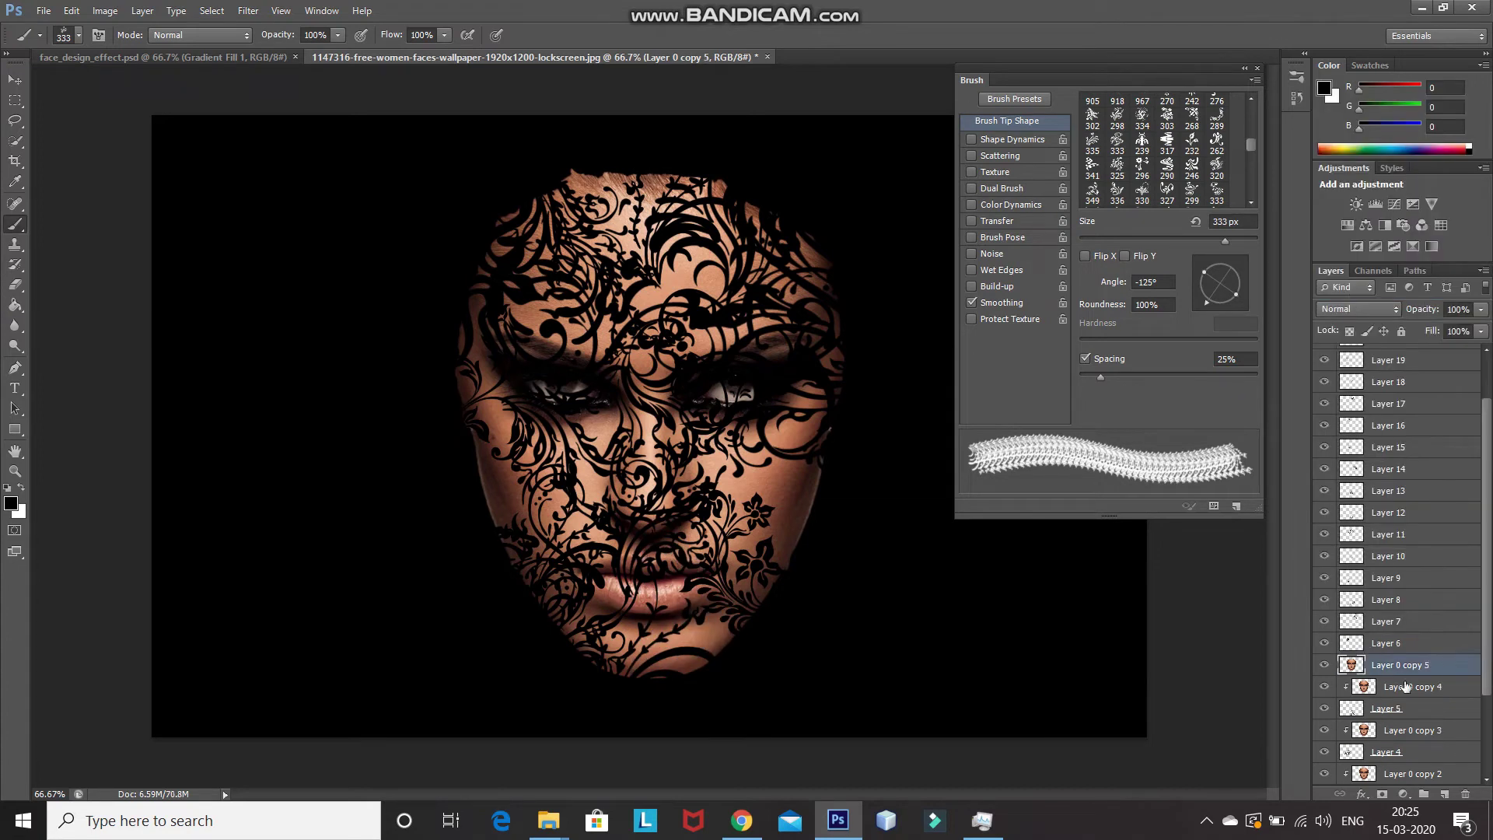
right_click(1392, 643)
left_click(1329, 267)
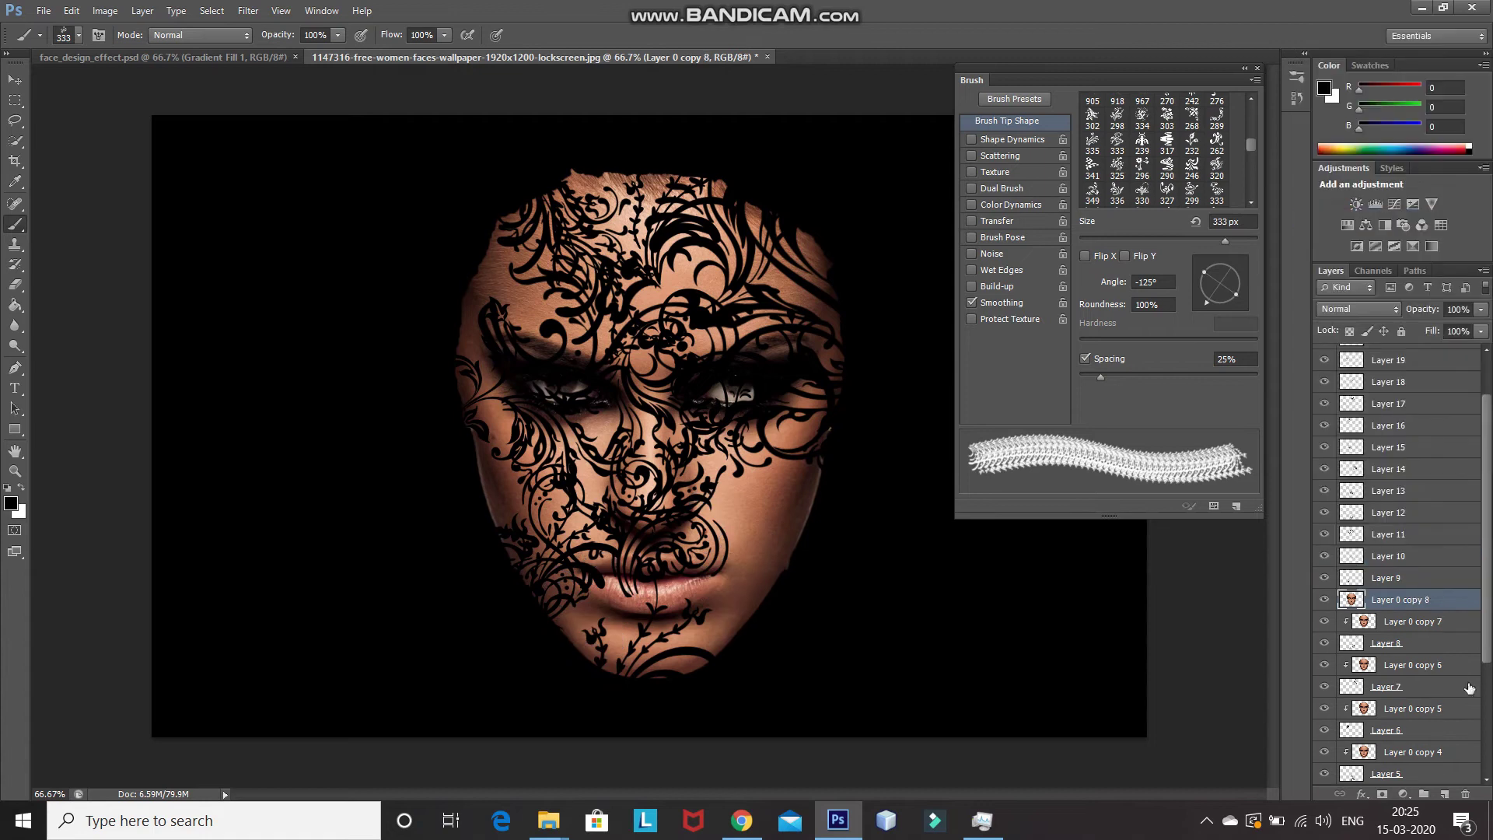
right_click(1415, 577)
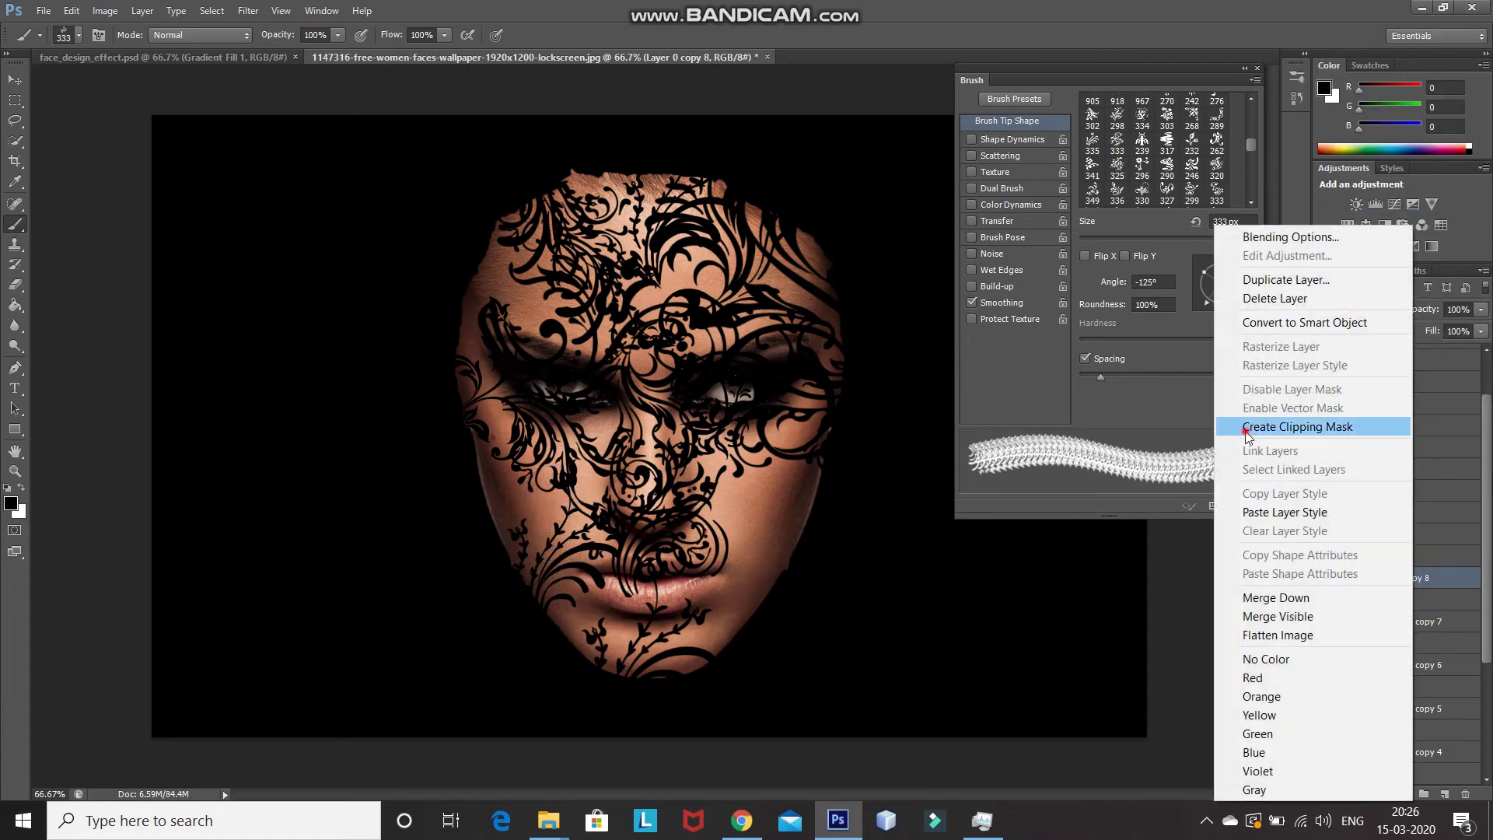
left_click(1253, 429)
Continue duplicating the face layer above each of Layers 10 to 15, making every copy a clipping mask
key("ctrl+j")
right_click(1414, 556)
left_click(1306, 428)
key("ctrl+j")
right_click(1416, 534)
left_click_drag(1411, 556, 1409, 360)
left_click(1306, 427)
key("ctrl+j")
right_click(1386, 512)
left_click(1282, 427)
key("ctrl+j")
right_click(1457, 490)
right_click(1385, 468)
left_click(1221, 426)
key("ctrl+j")
right_click(1429, 447)
left_click(1278, 432)
Duplicate and clip the face layer above each of Layers 16 to 22, and hide the original Layer 0
key("ctrl+j")
left_click(1275, 427)
key("ctrl+j")
right_click(1410, 381)
left_click(1294, 427)
key("ctrl+j")
right_click(1408, 360)
key("ctrl+j")
left_click_drag(1421, 420, 1424, 348)
right_click(1405, 394)
left_click(1295, 427)
key("ctrl+j")
right_click(1424, 373)
right_click(1424, 352)
left_click(1295, 427)
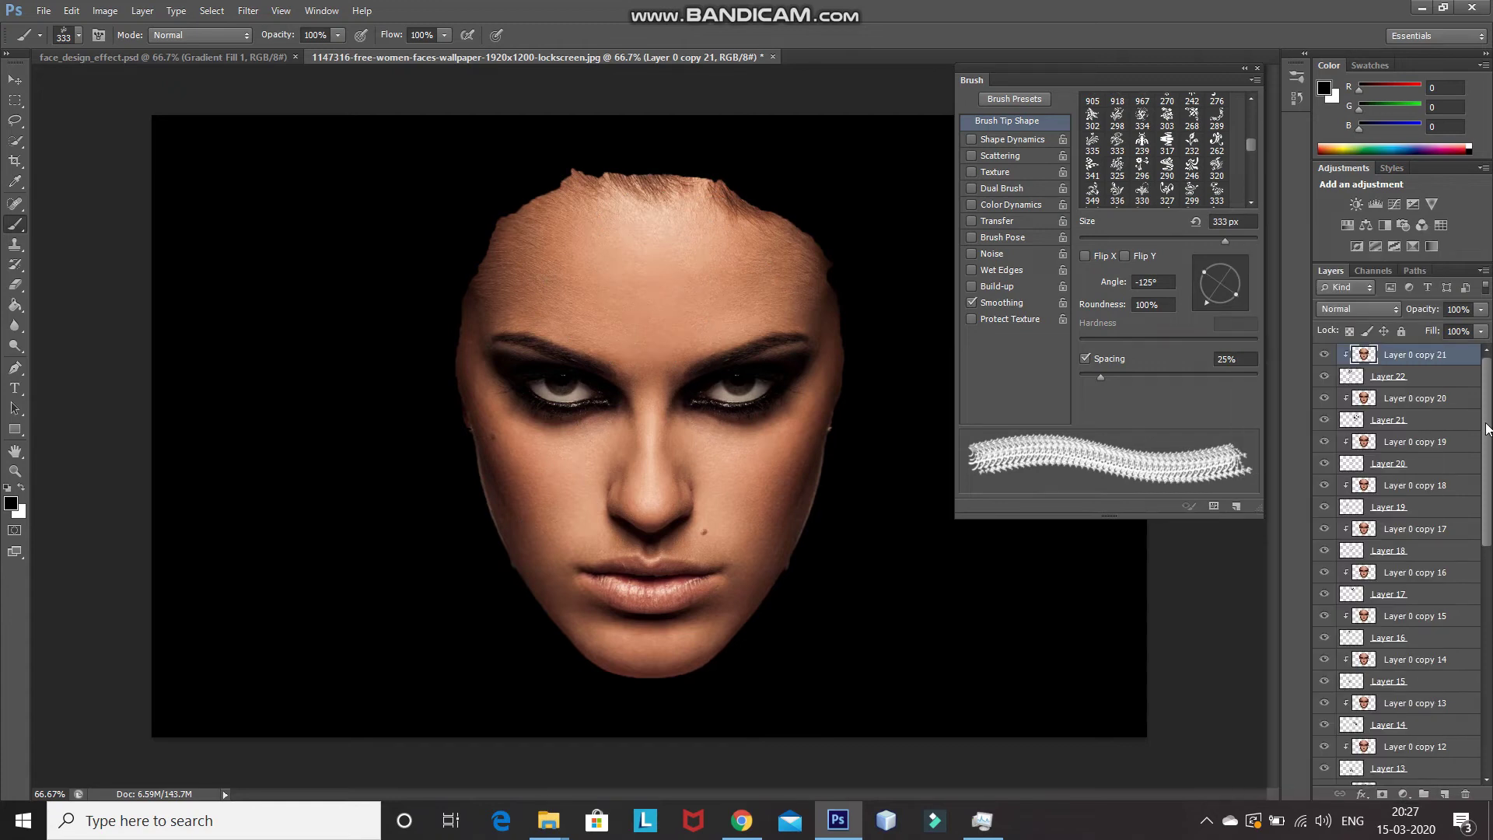
left_click_drag(1488, 429, 1488, 684)
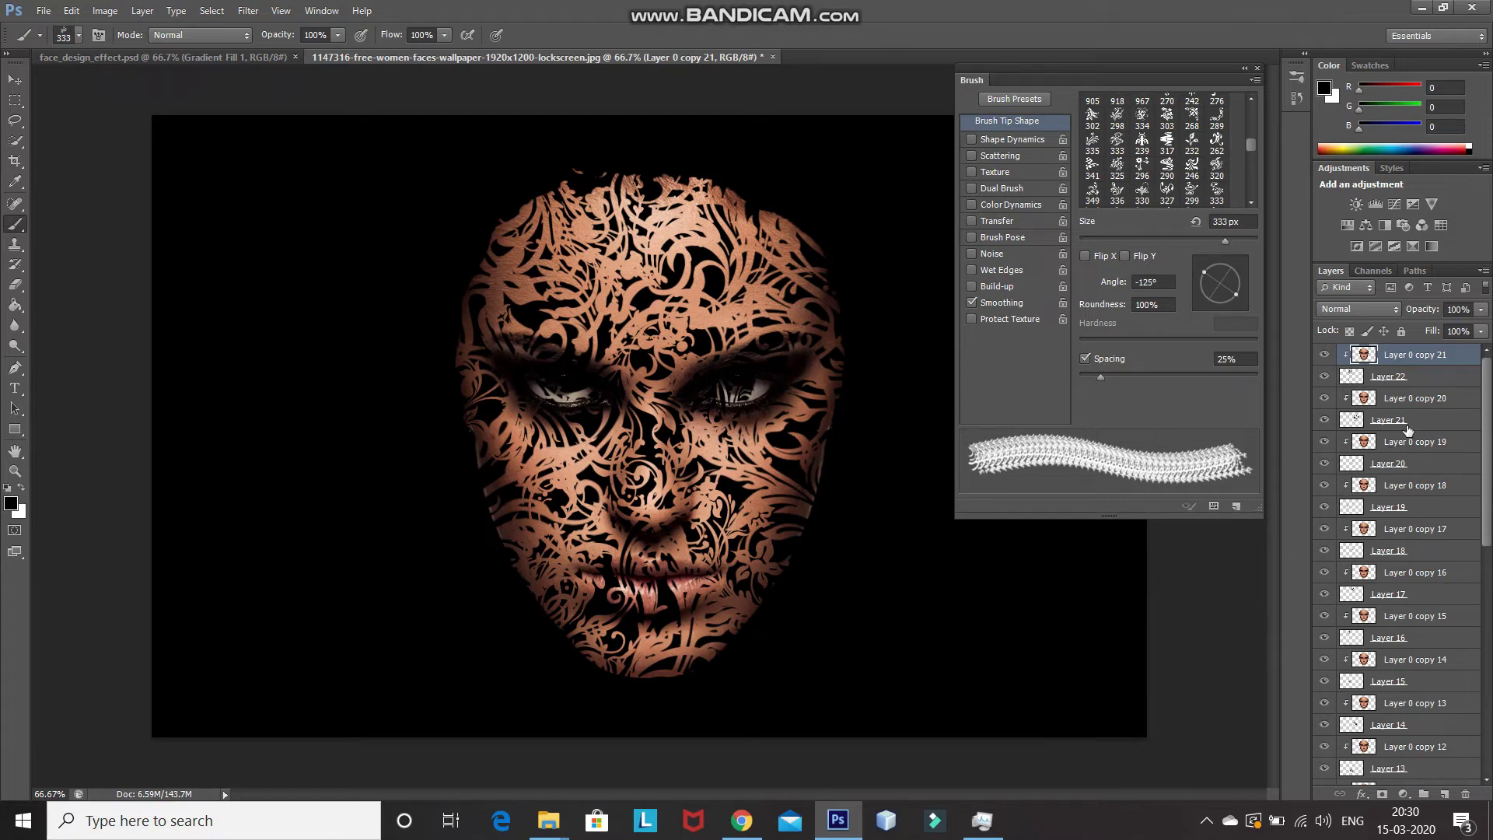
Add a Drop Shadow to Layer 22 with the Normal blend mode and black (000000) as its colour
left_click(1439, 378)
right_click(1439, 377)
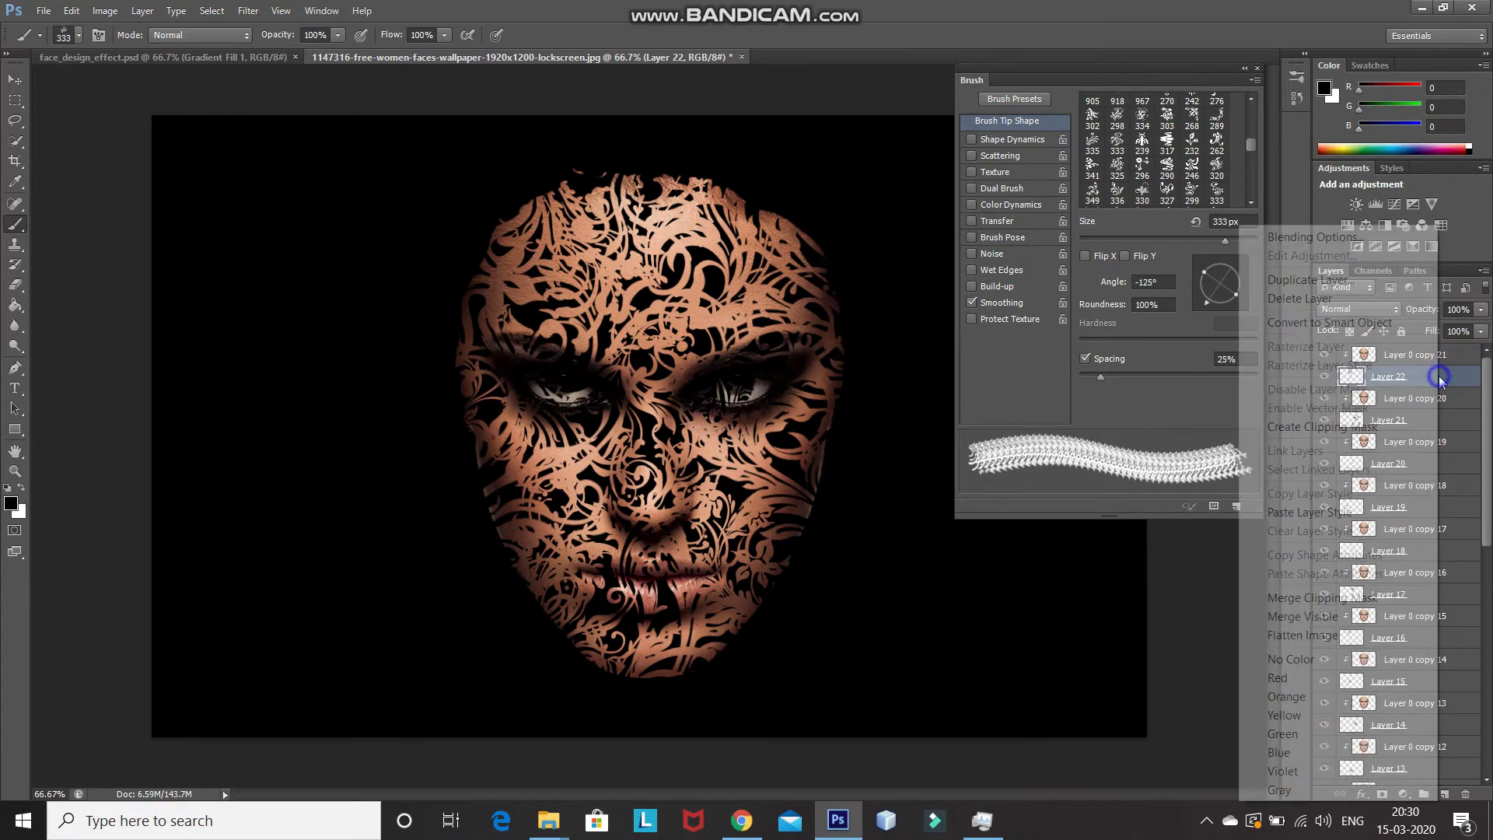
left_click(1291, 238)
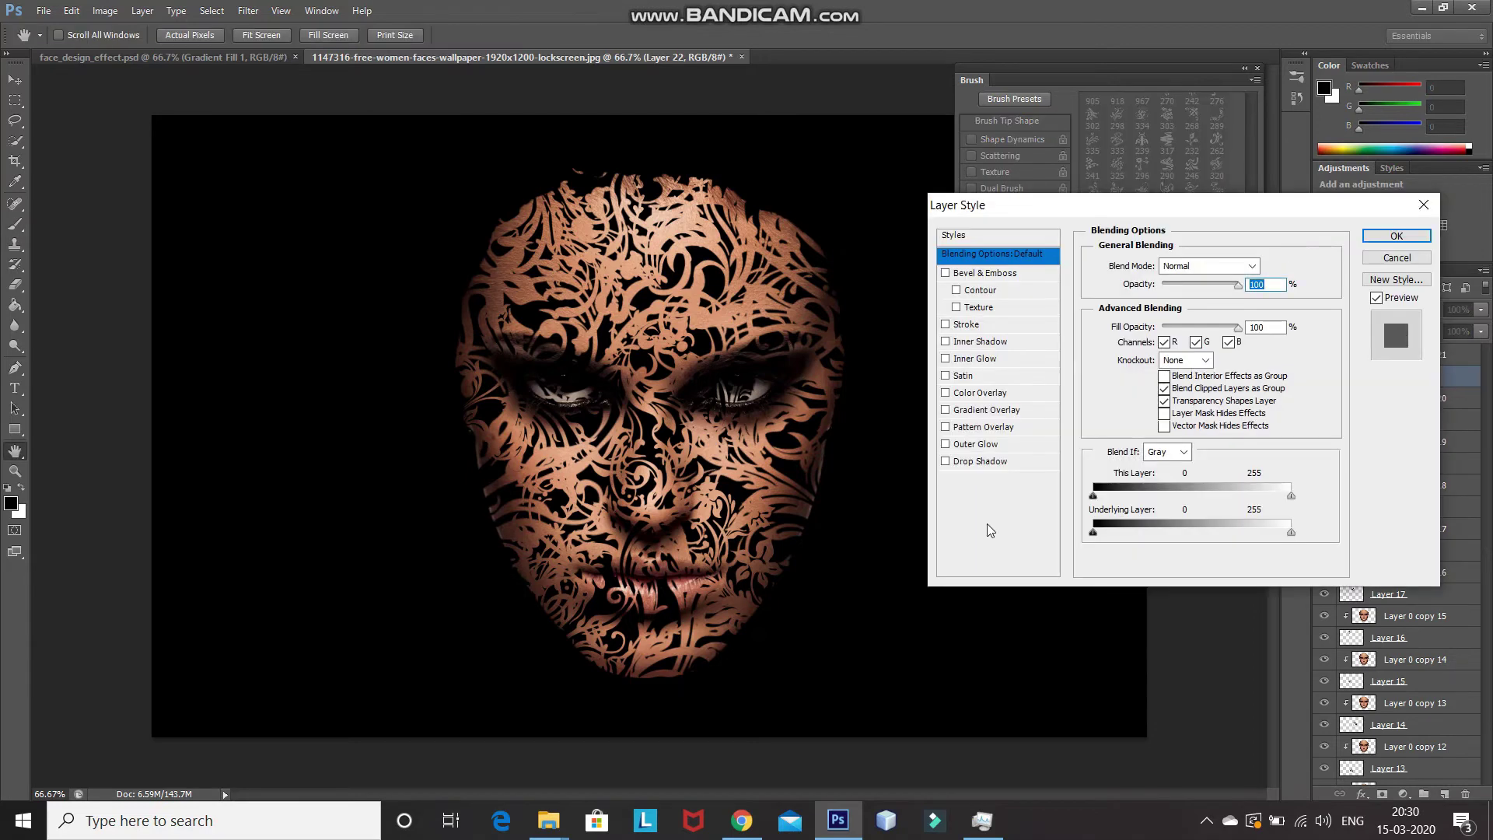
left_click(992, 463)
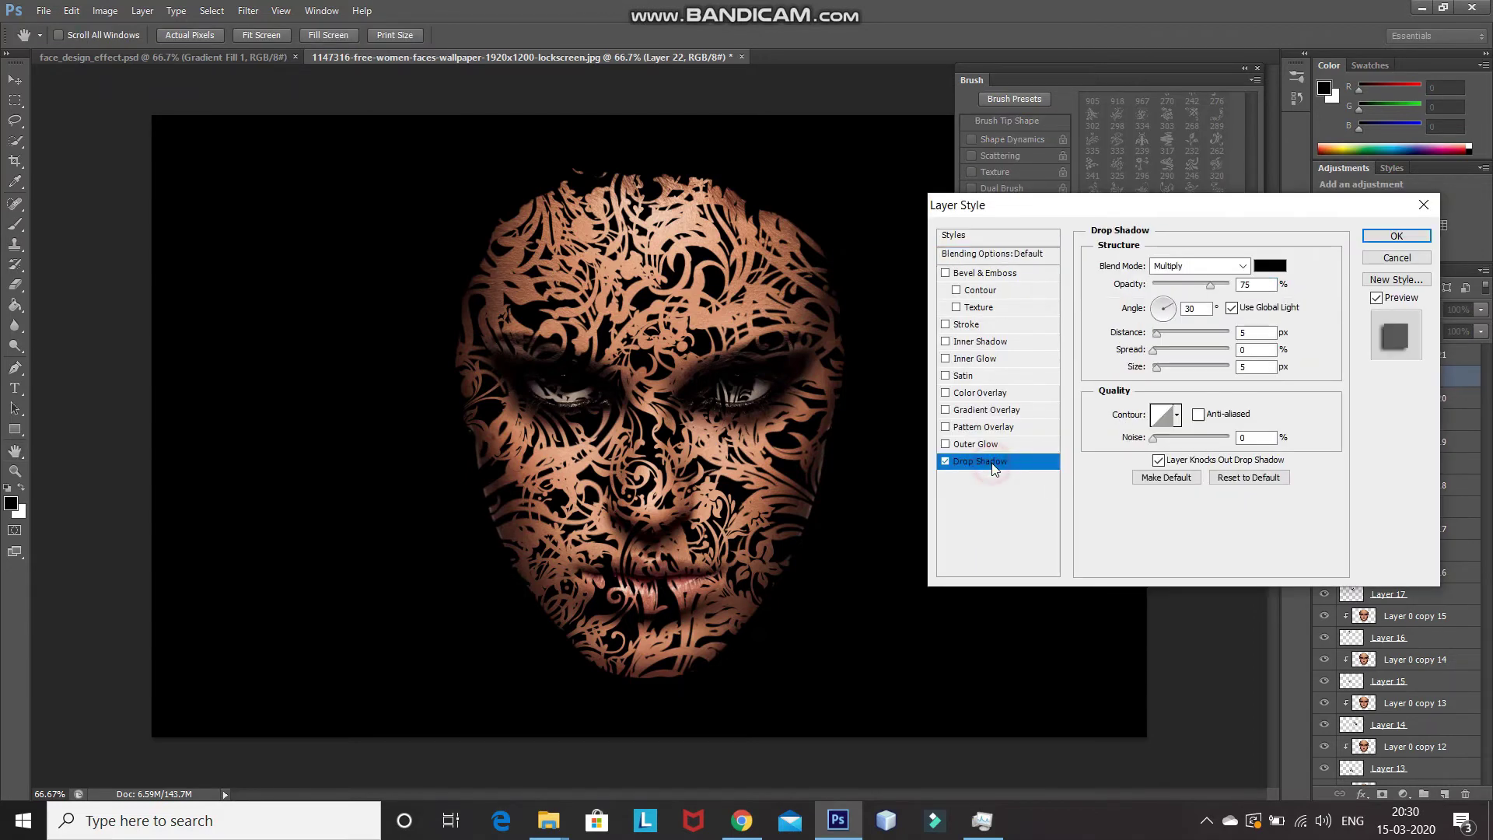
left_click(1242, 266)
left_click(1191, 284)
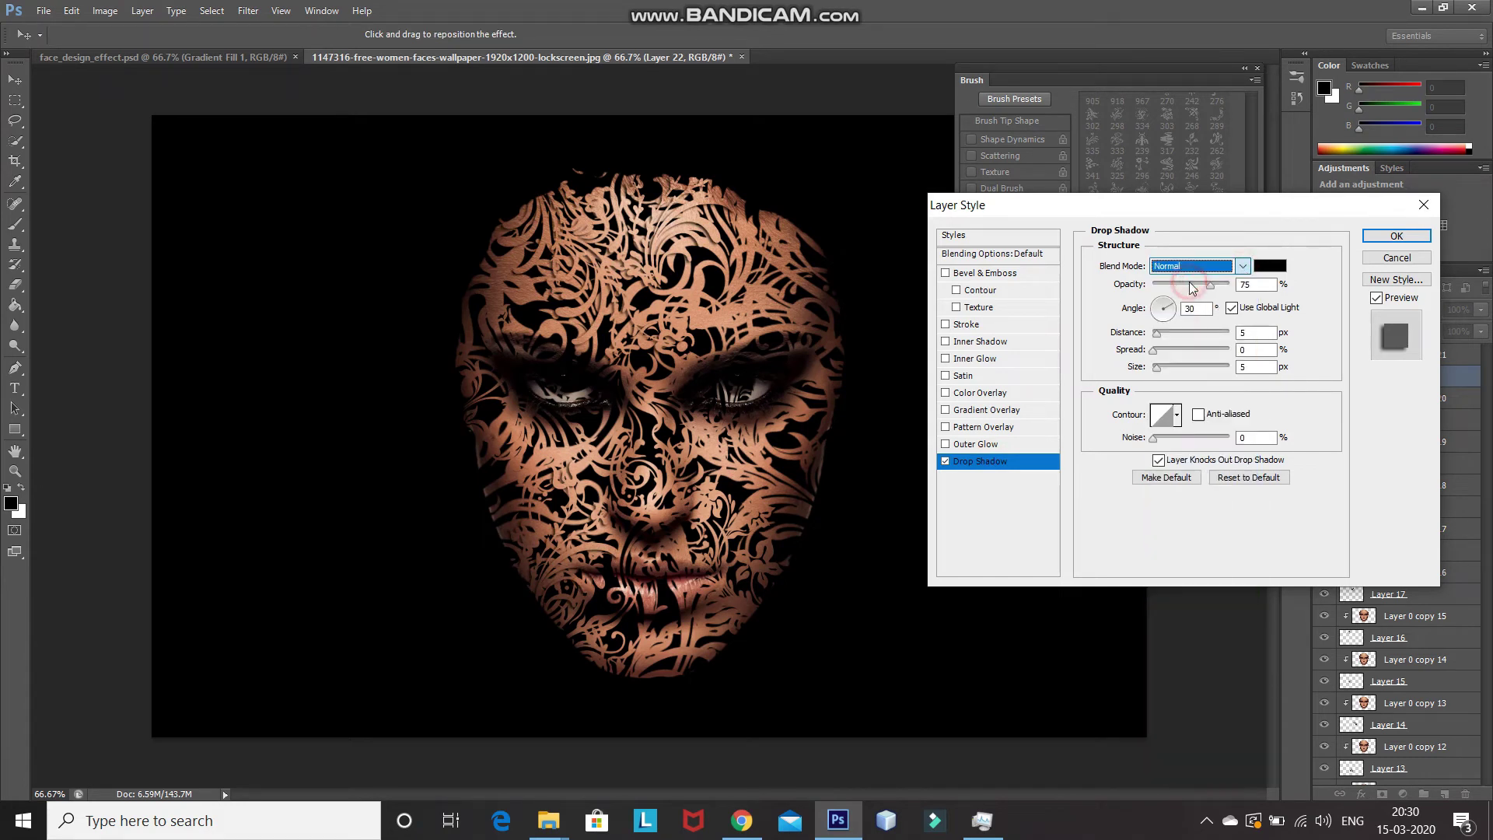
left_click(1269, 266)
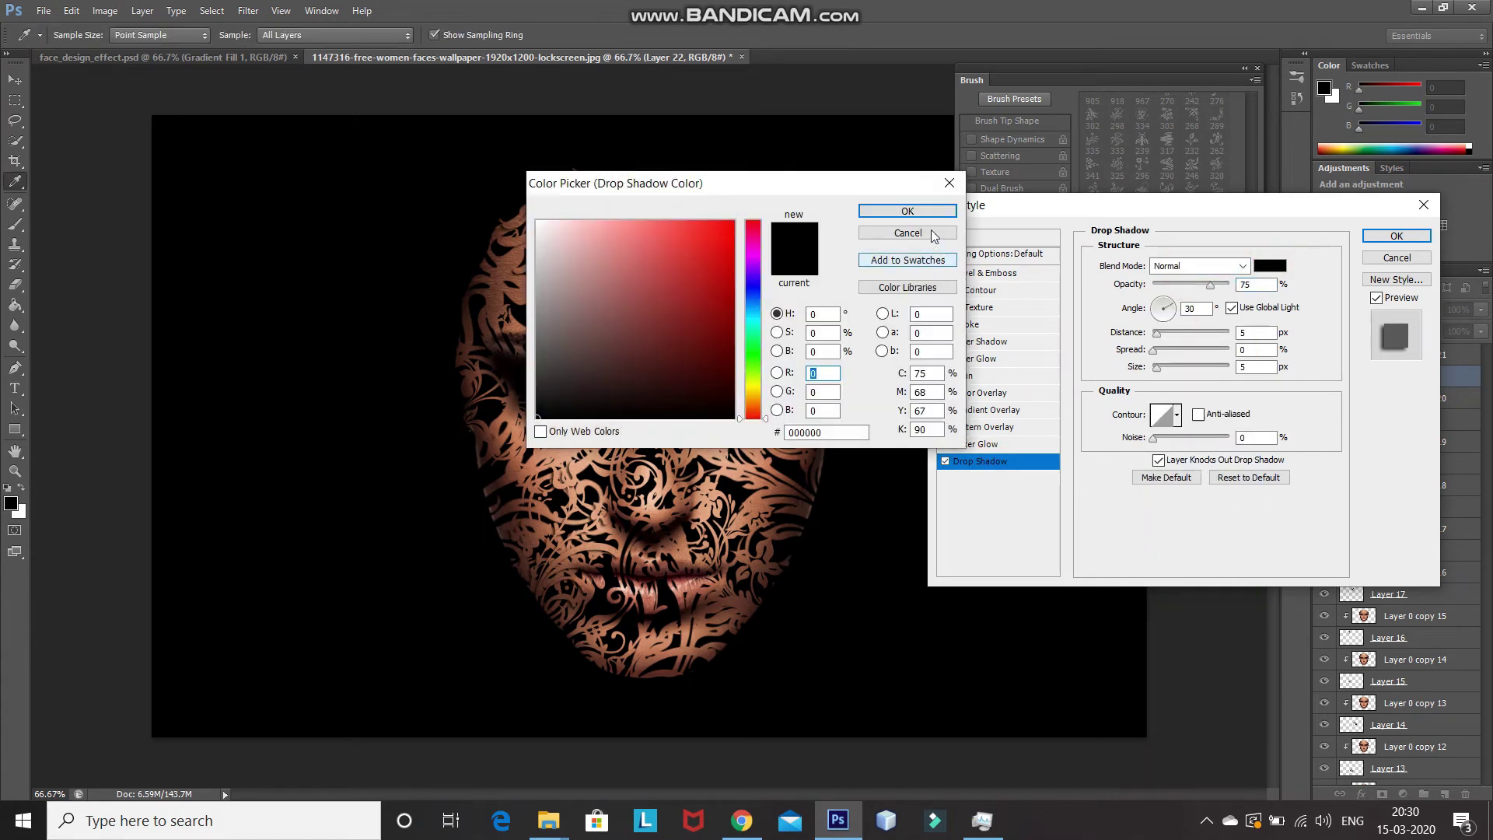
left_click(907, 210)
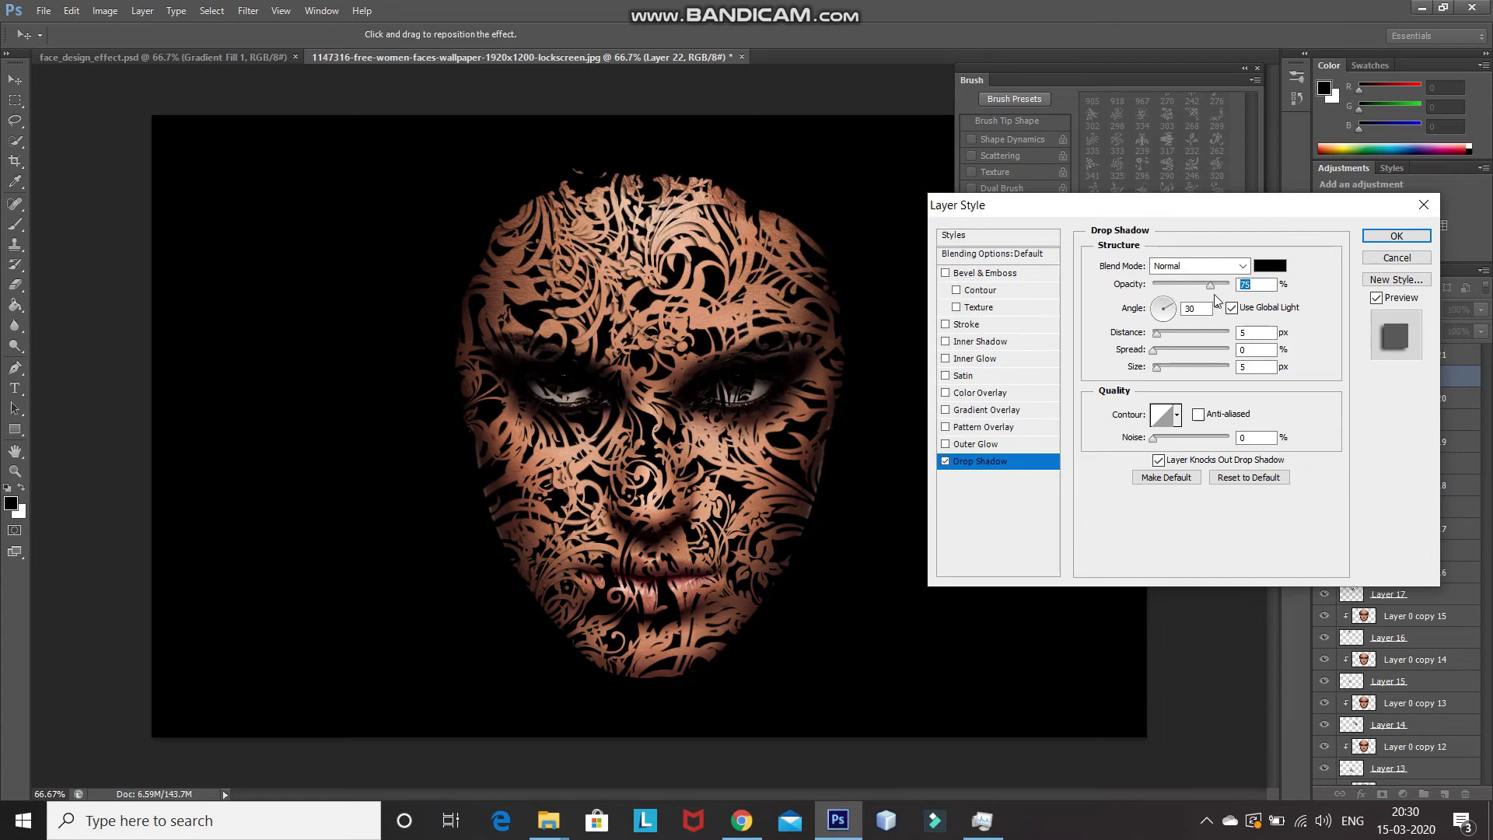
Set the drop shadow to 100% opacity, 10 px distance, 15% spread and 15 px size, and apply it
left_click_drag(1210, 287, 1245, 291)
double_click(1255, 333)
type("10")
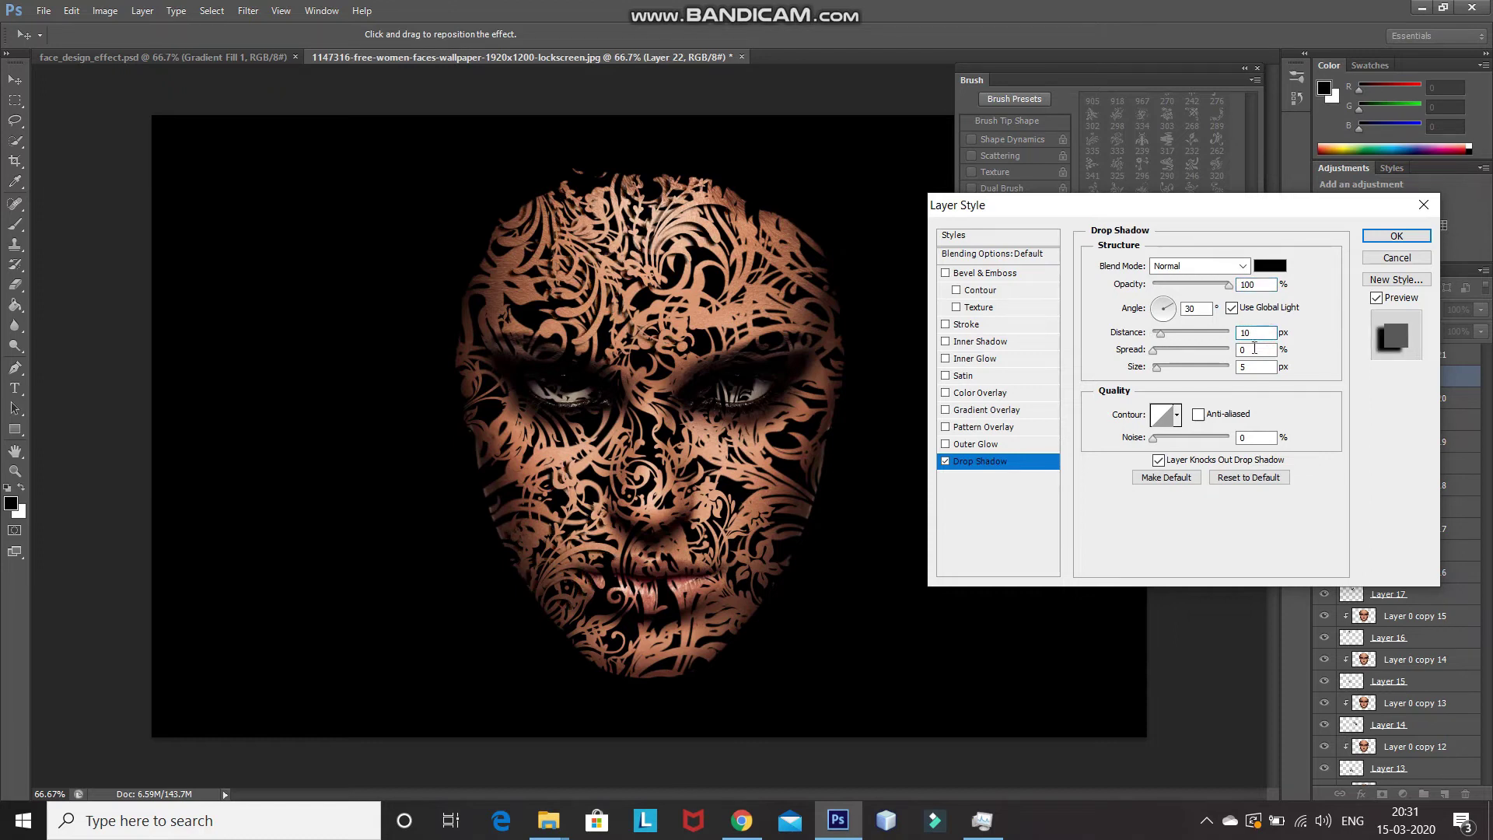
left_click(1252, 350)
double_click(1252, 350)
type("15")
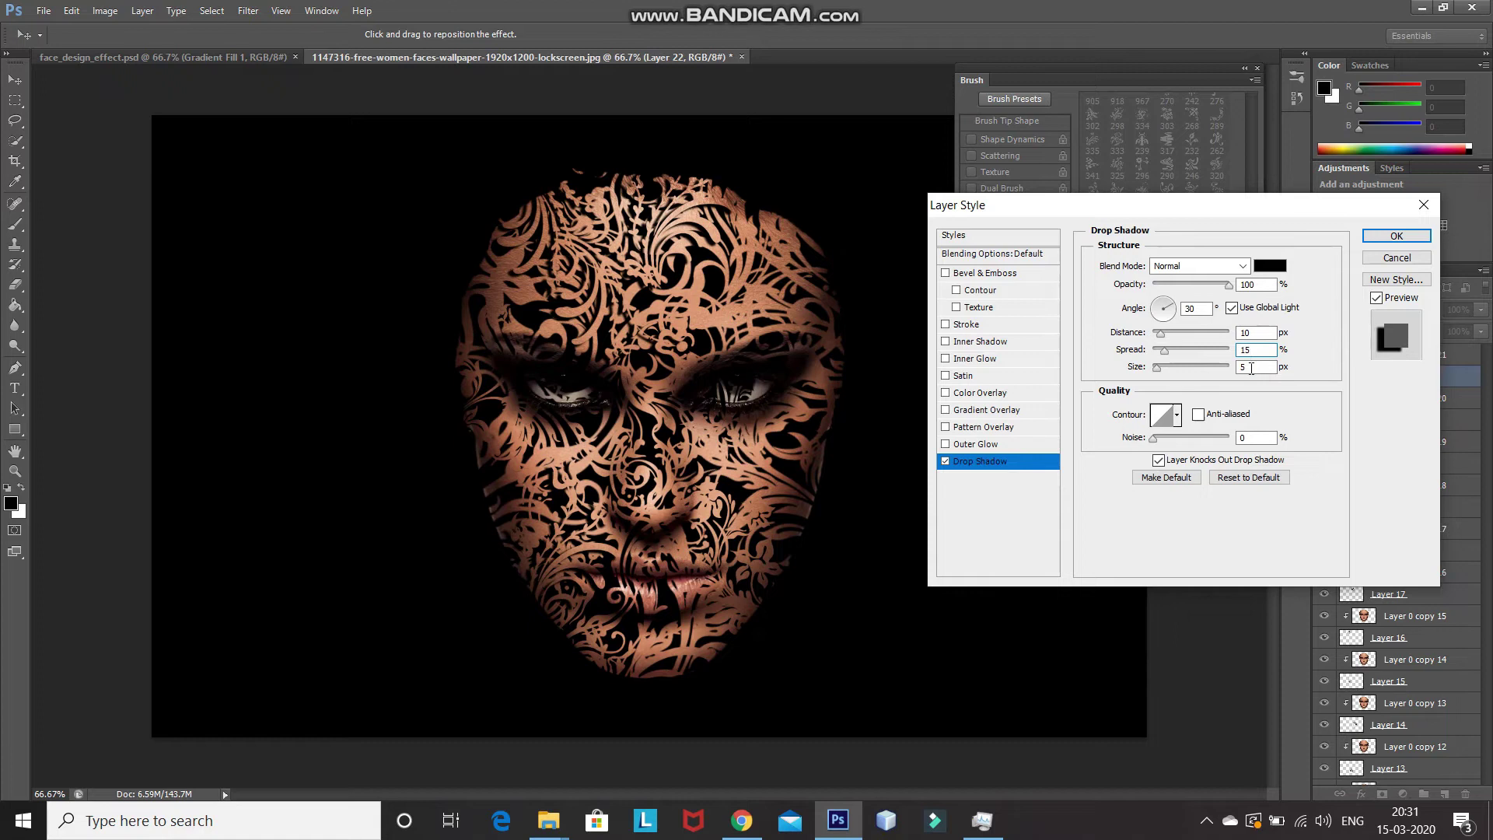
left_click(1249, 367)
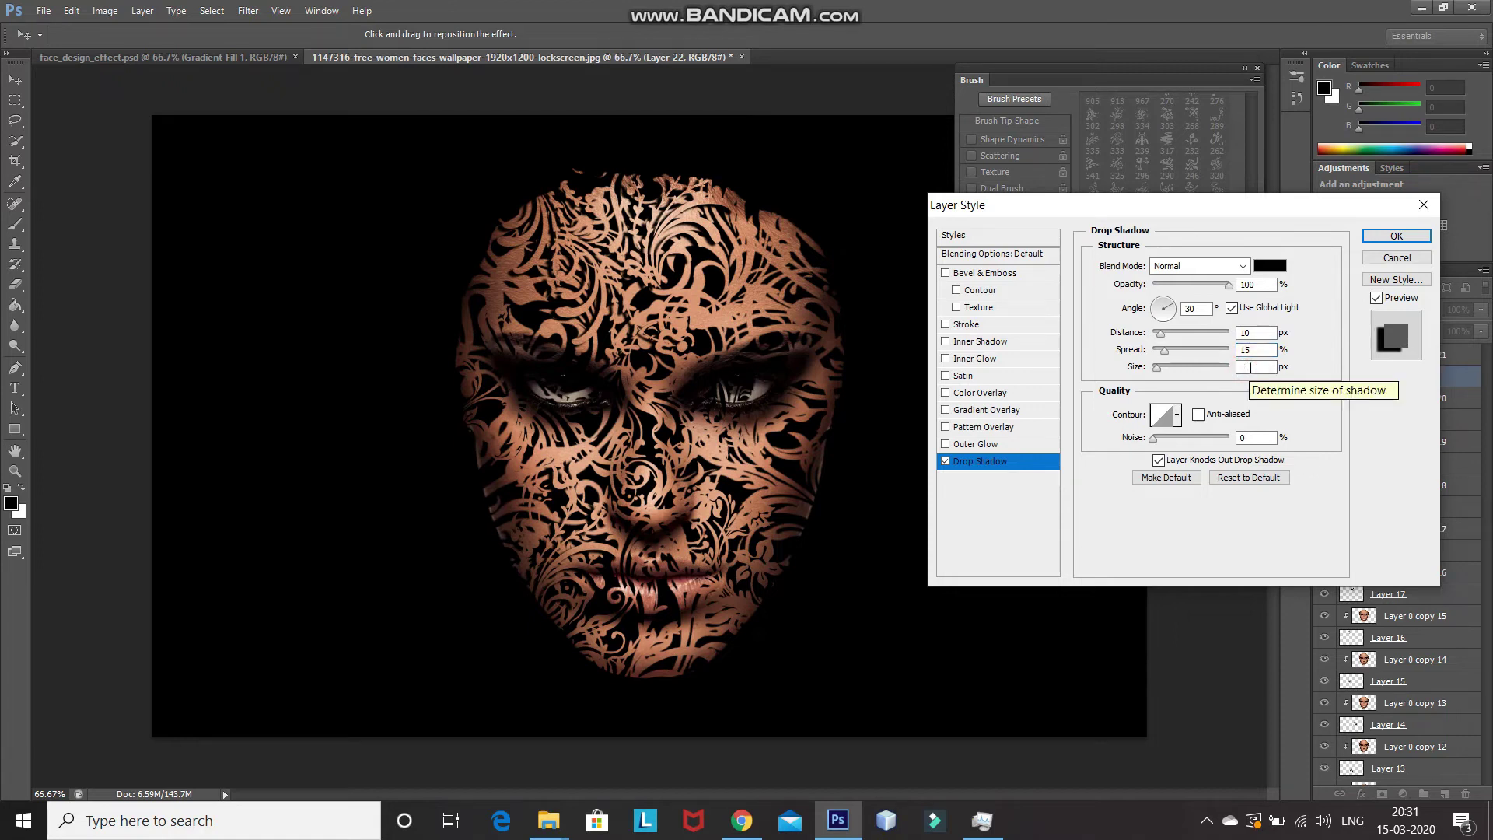
type("15")
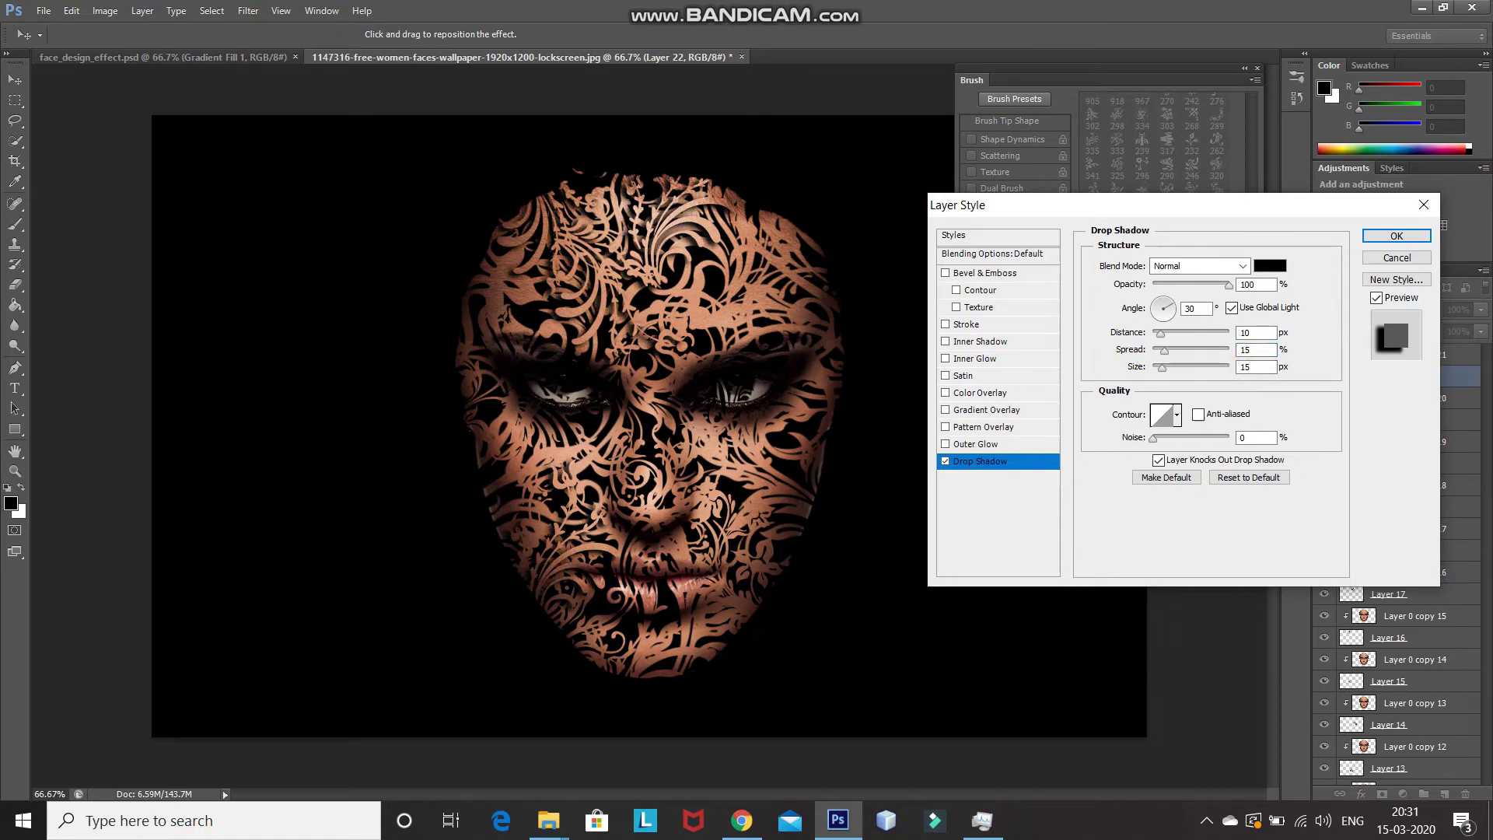
left_click(1369, 240)
key("b")
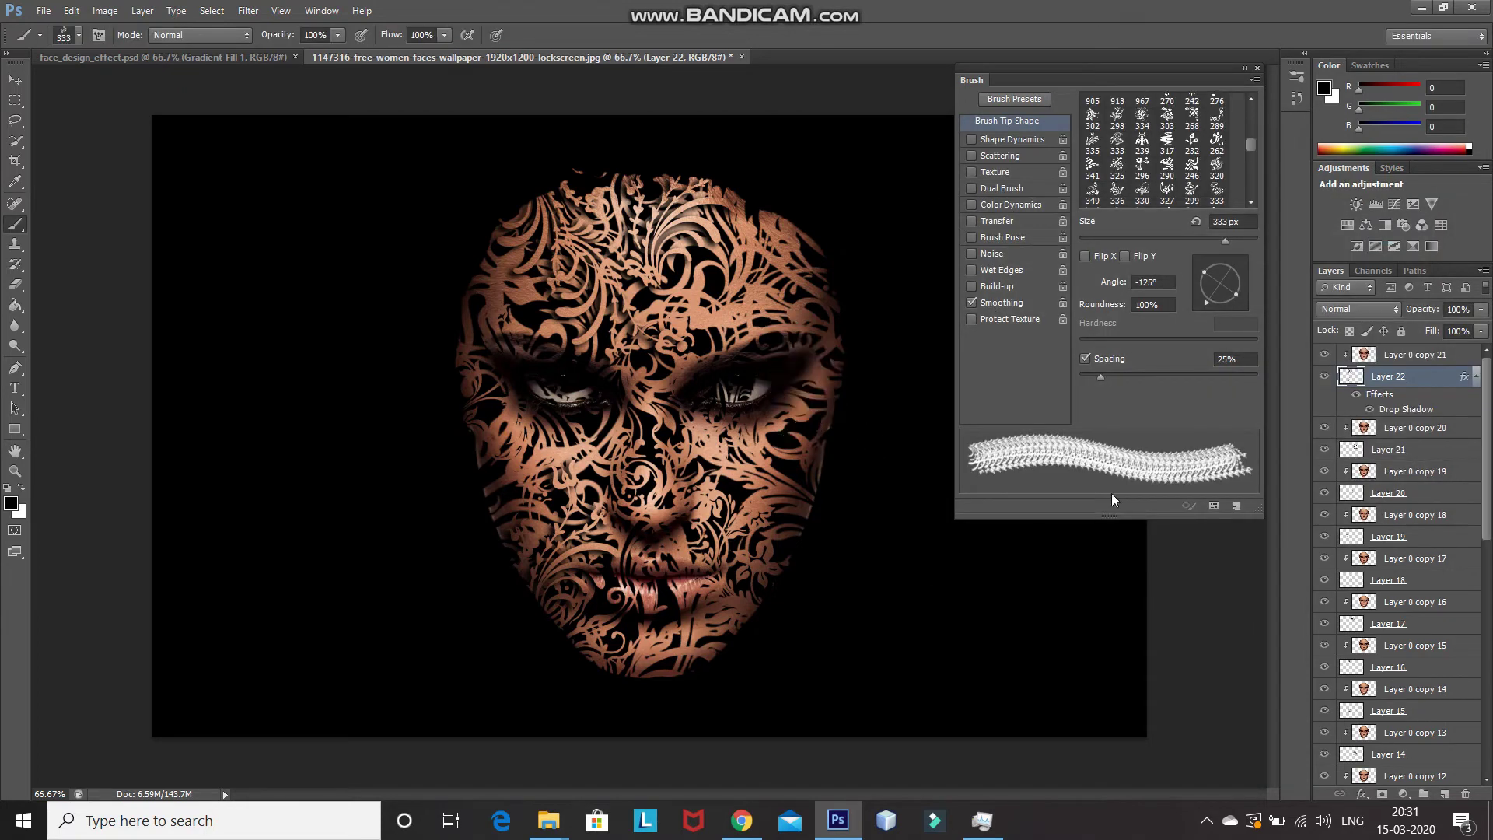
Toggle Layer 22's effects off and on to compare the face with and without the drop shadow
left_click(1355, 398)
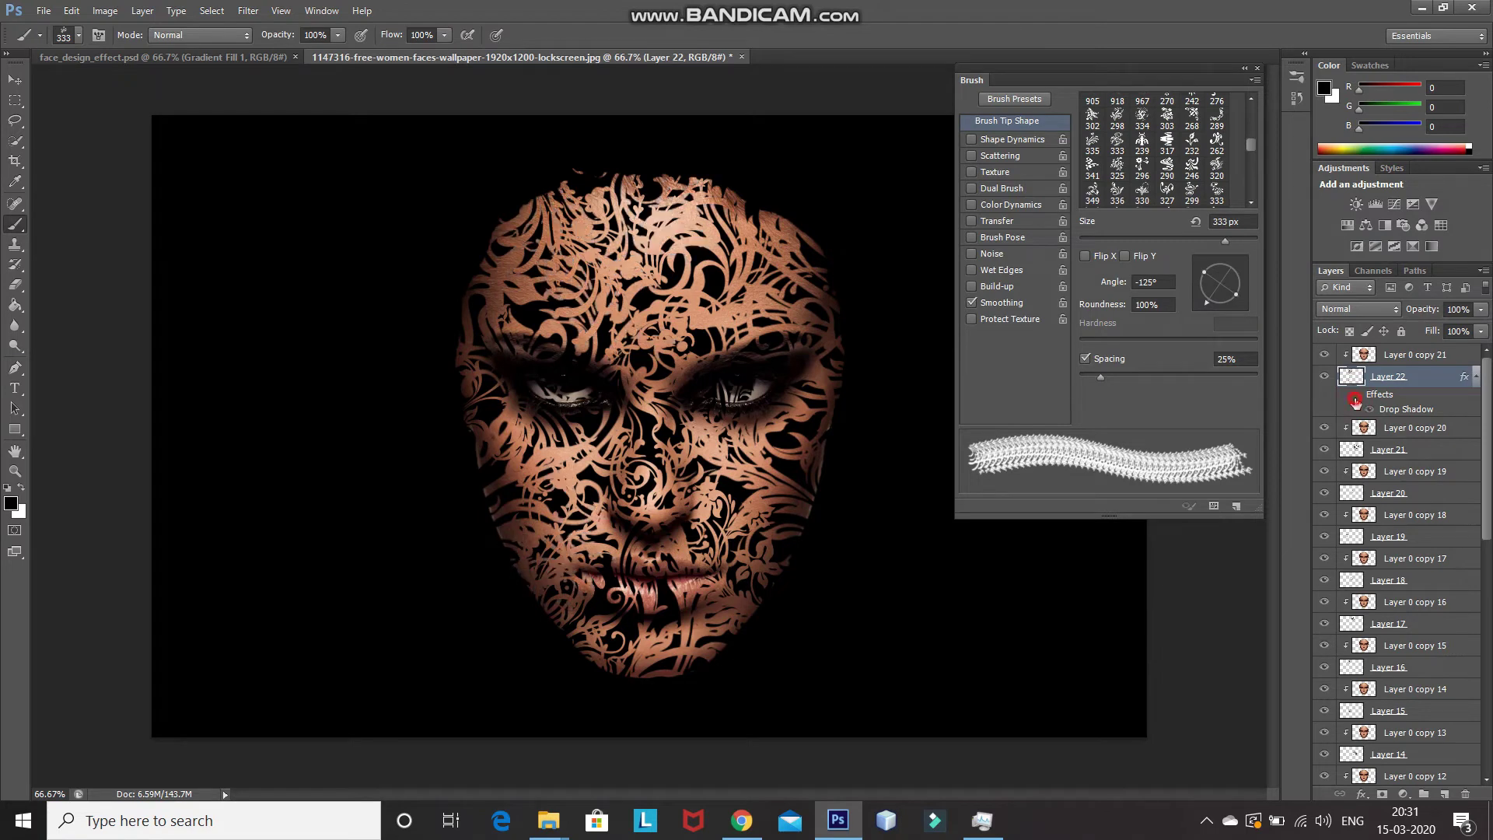
left_click(1355, 398)
left_click(1355, 398)
left_click(1355, 398)
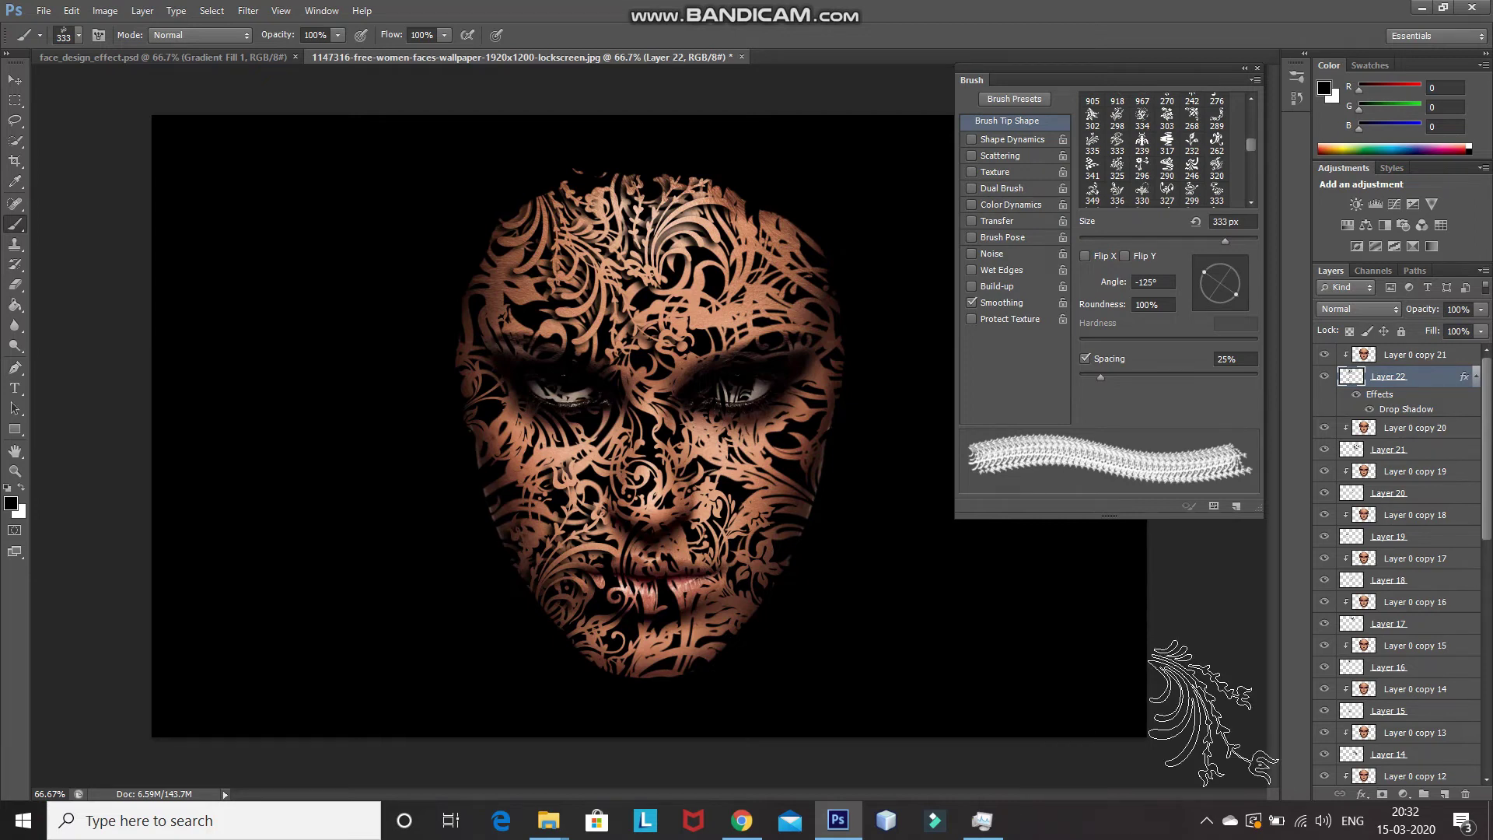
Copy Layer 22's layer style and paste it onto Layers 21, 20 and 19
right_click(1447, 386)
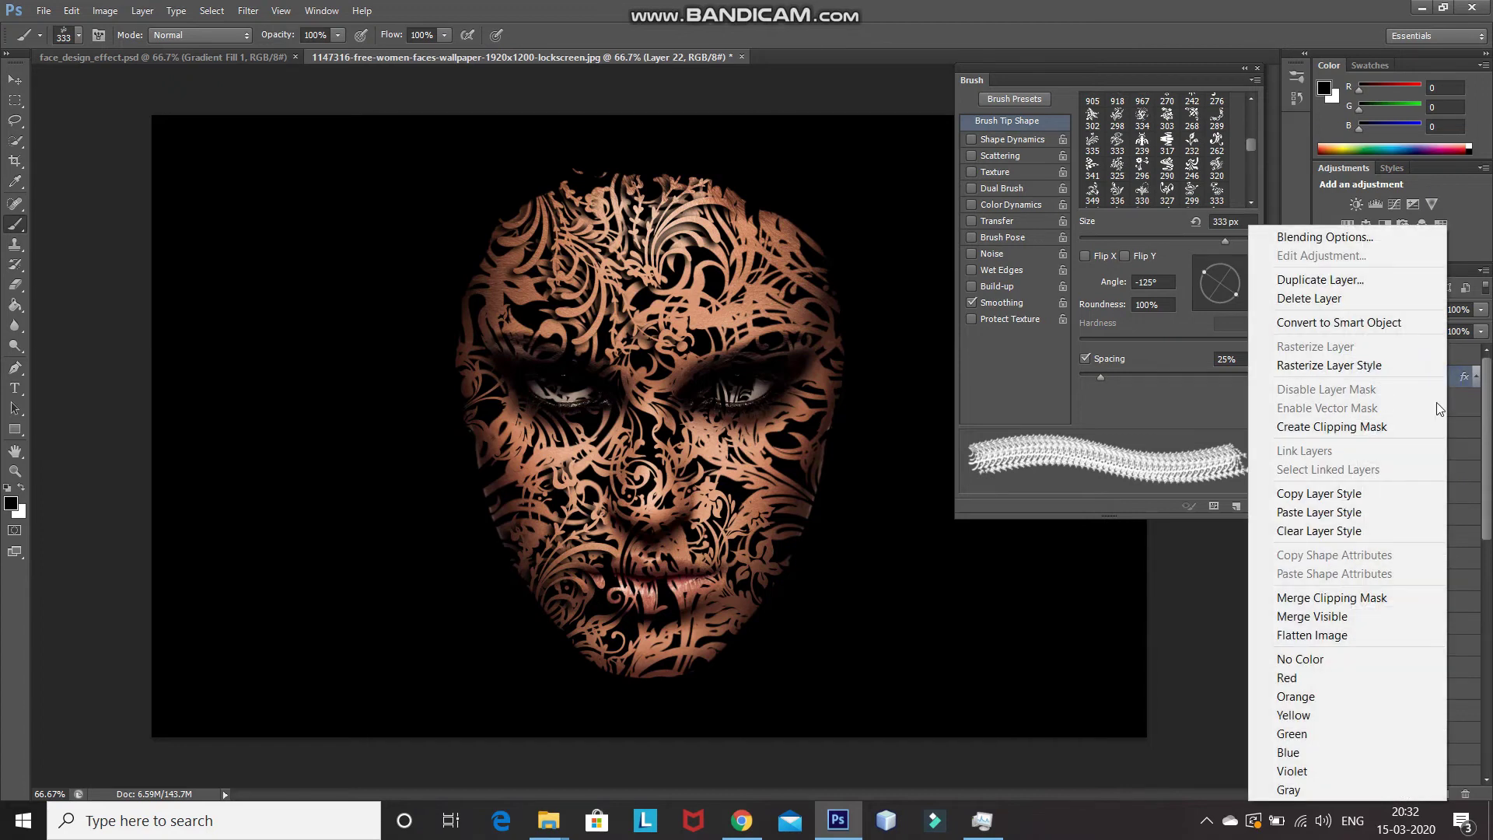
left_click(1356, 494)
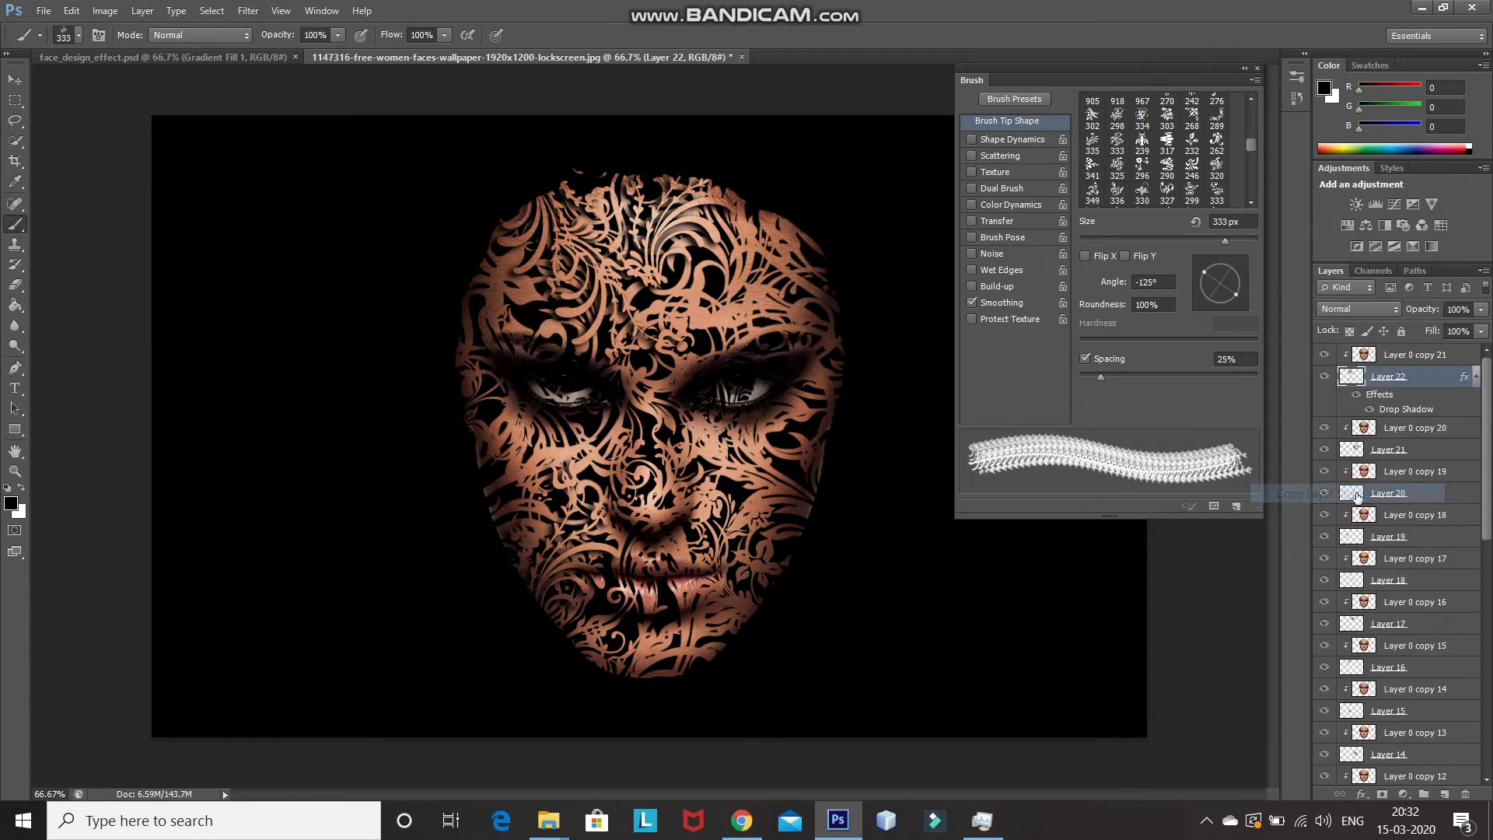
left_click(1409, 452)
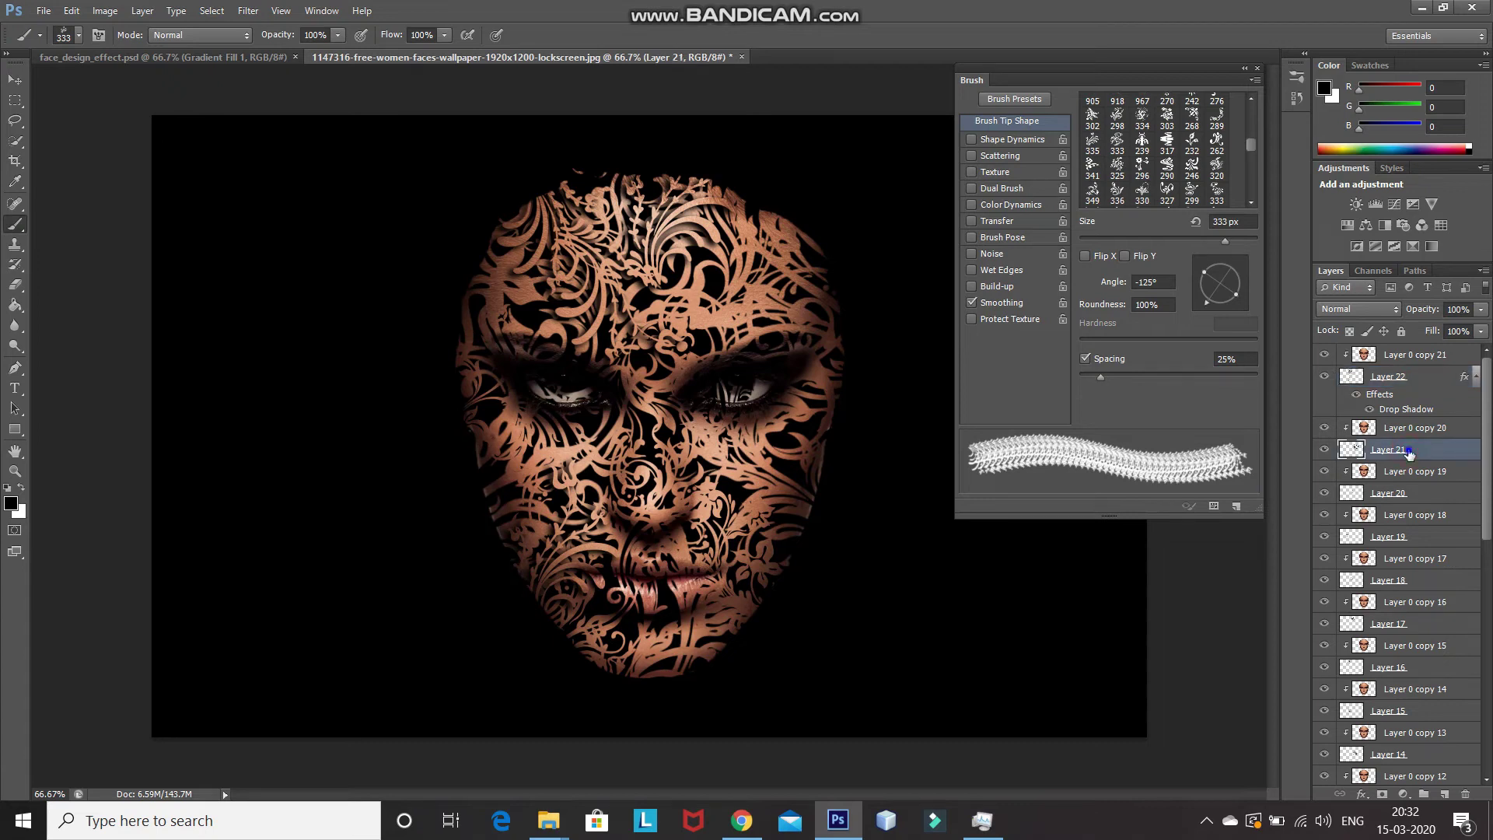
right_click(1408, 452)
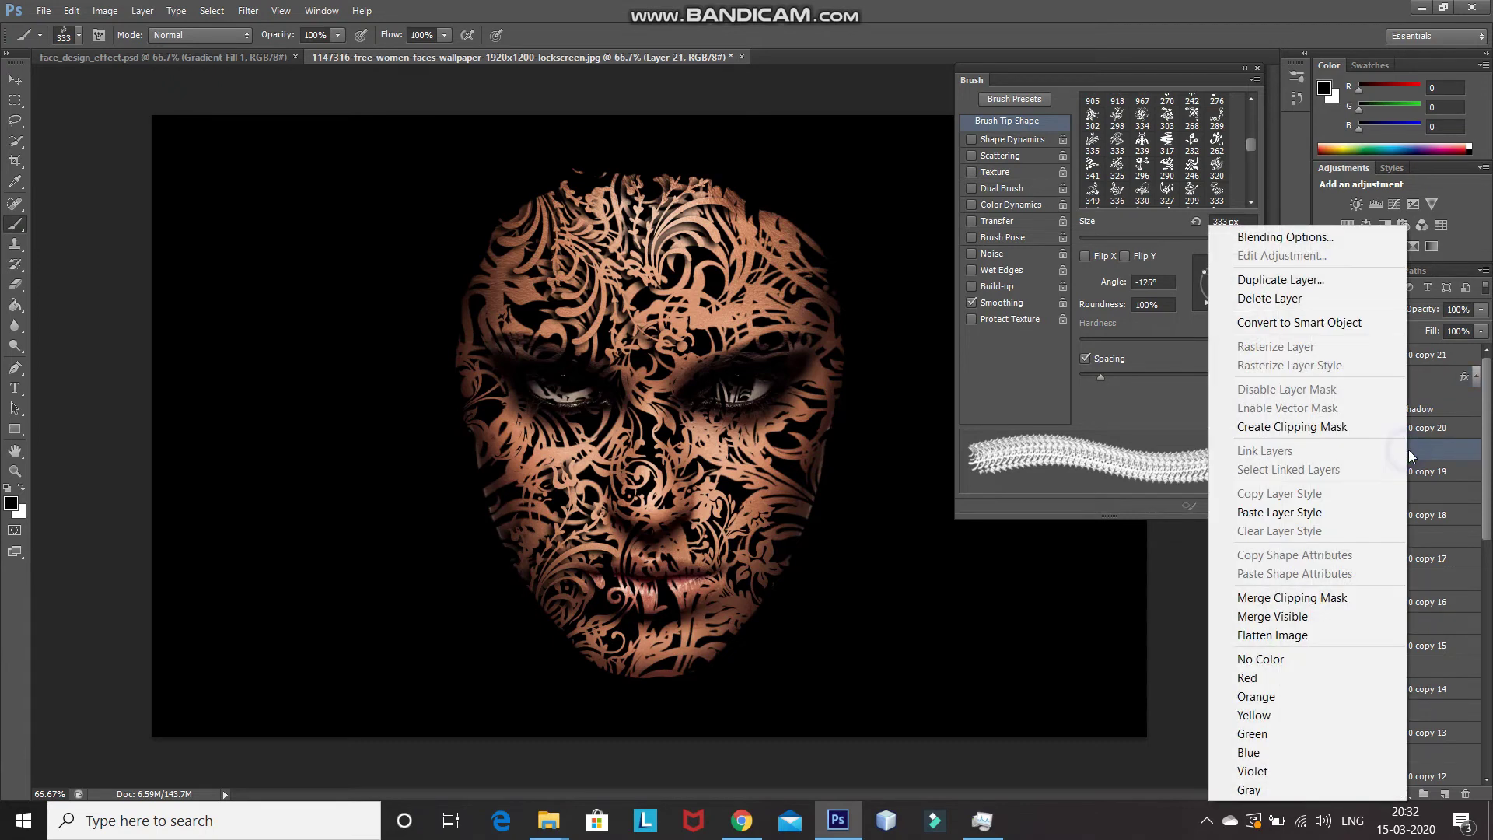
left_click(1331, 514)
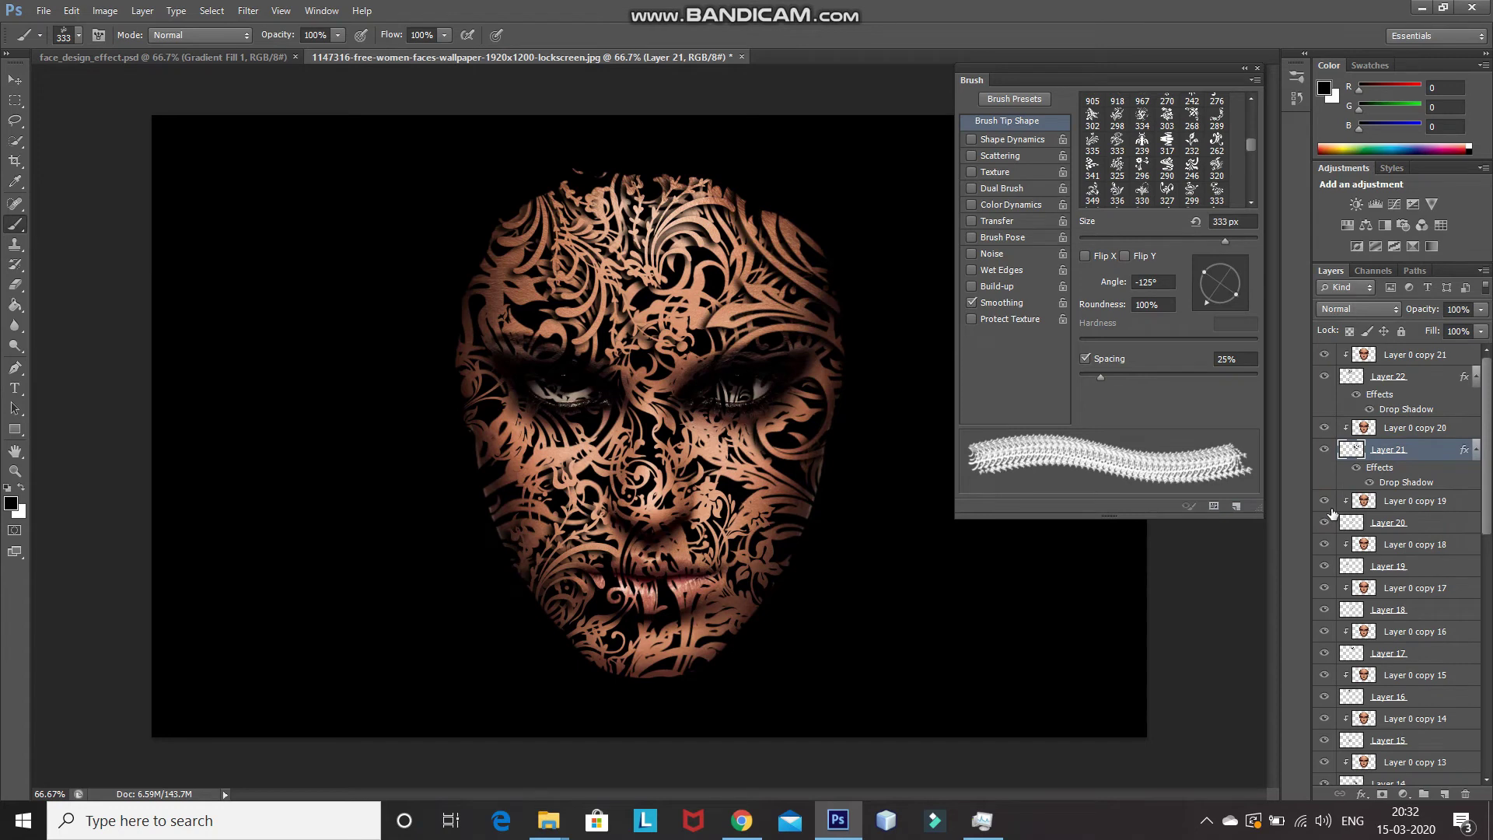
right_click(1422, 529)
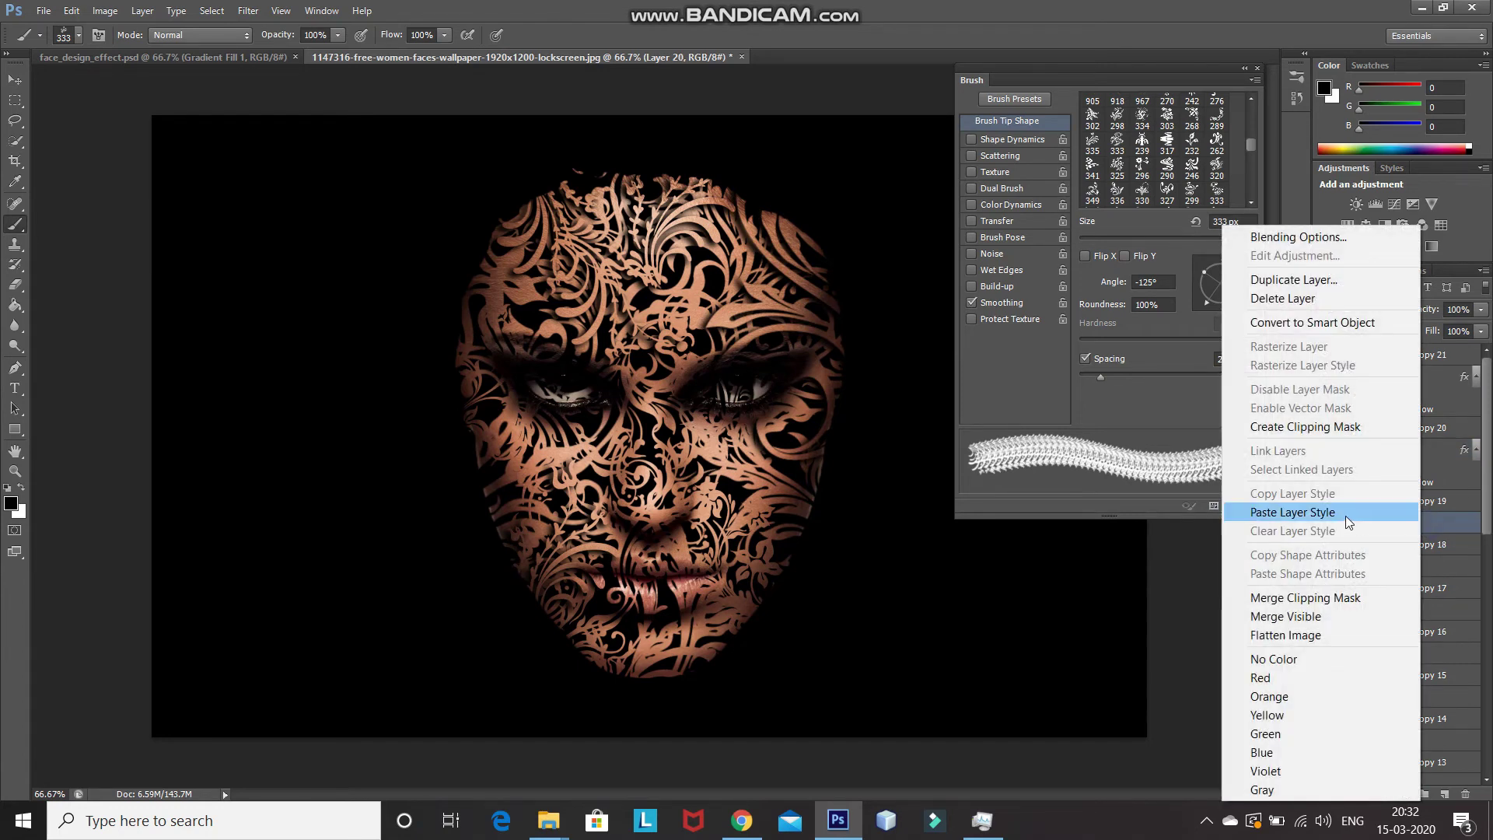
left_click(1342, 513)
right_click(1427, 595)
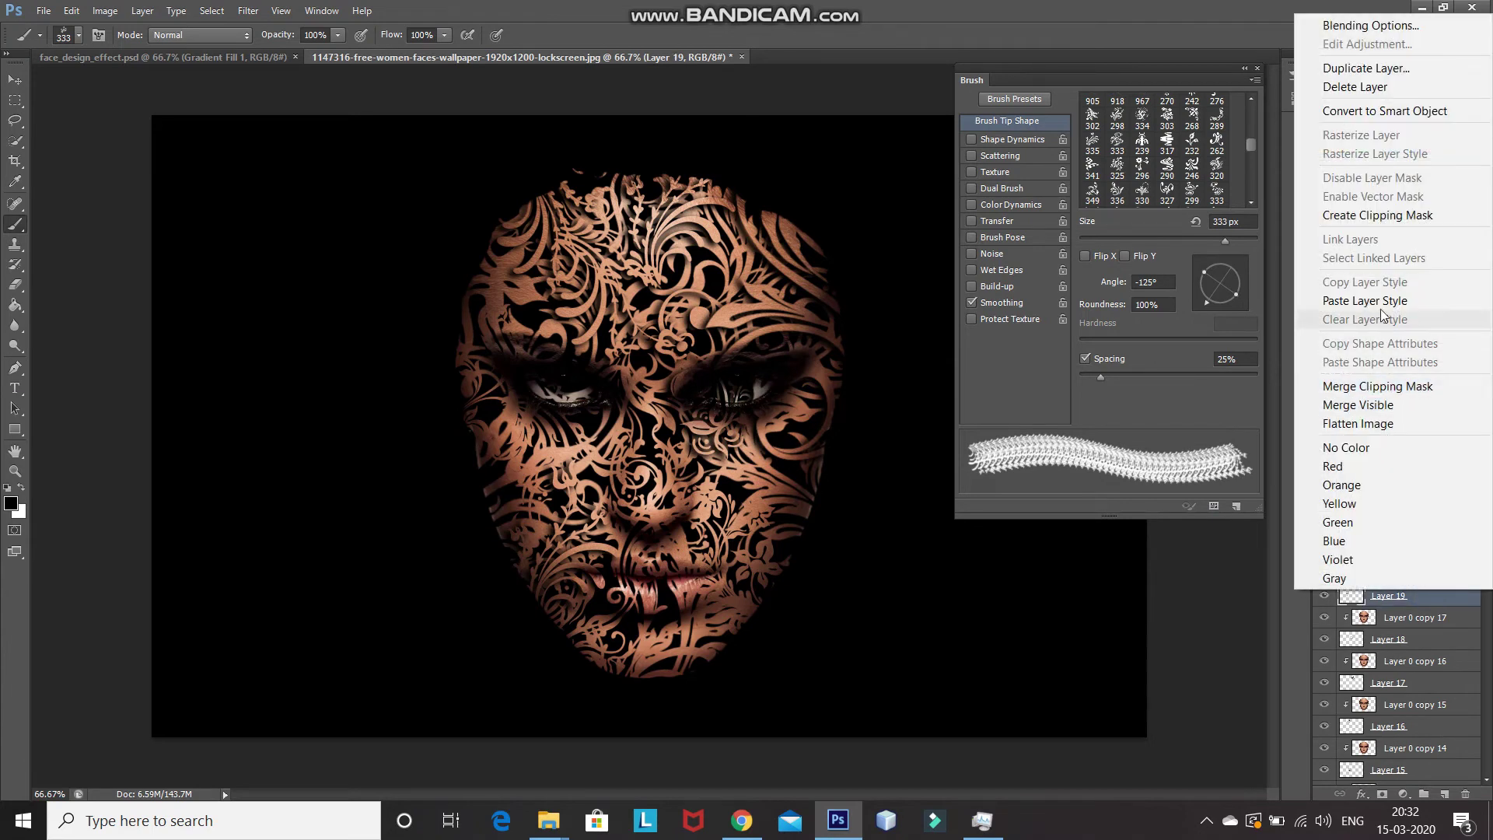
left_click(1364, 300)
Paste the copied drop shadow style onto each of the floral Layers 18 down to 13
right_click(1423, 688)
left_click(1364, 384)
right_click(1422, 628)
left_click(1359, 338)
scroll(1422, 637, "down", 1)
right_click(1417, 587)
left_click(1364, 297)
scroll(1442, 660, "down", 1)
right_click(1405, 551)
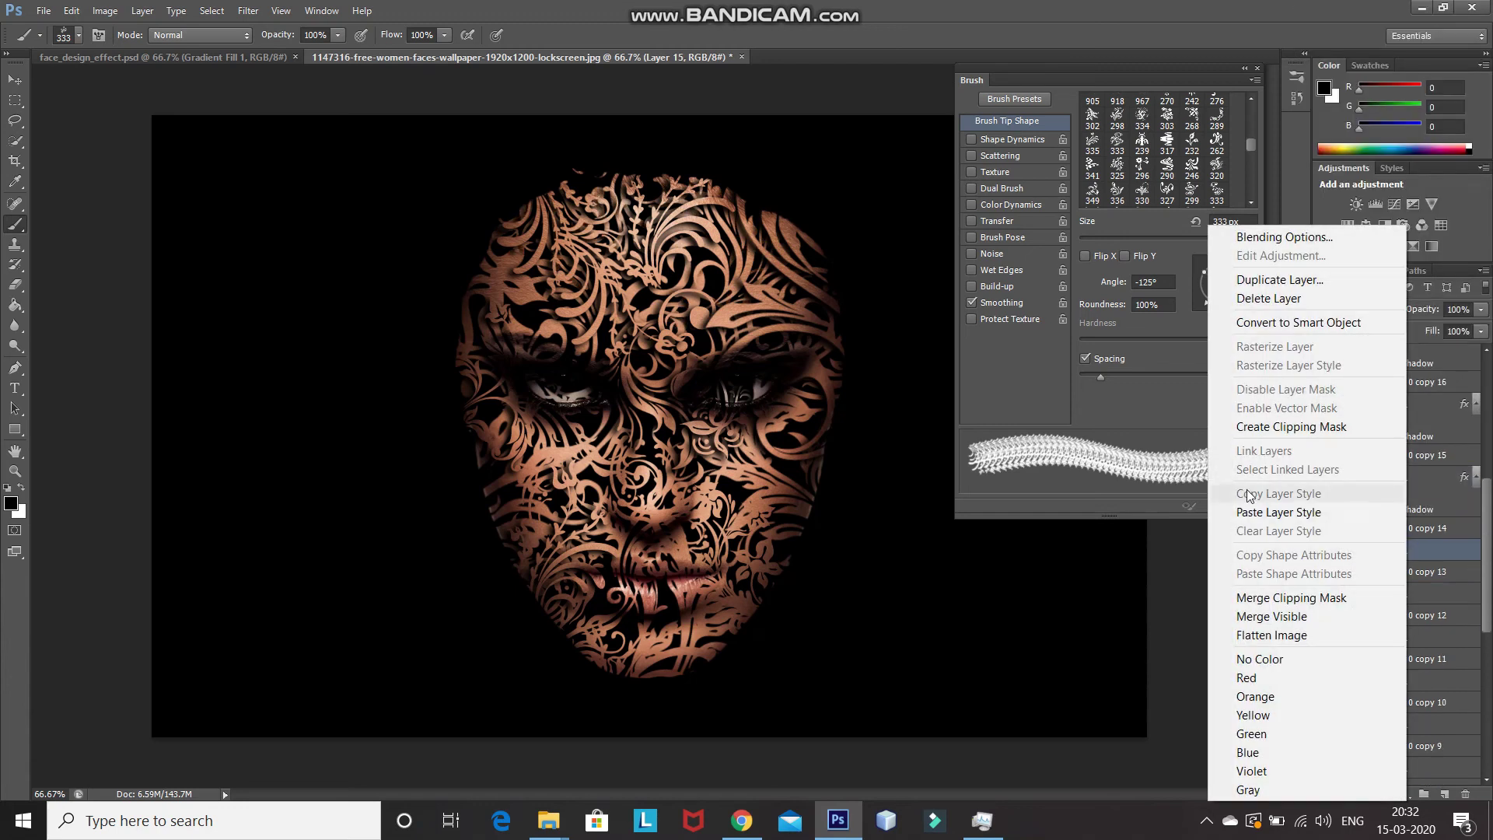
left_click(1267, 514)
right_click(1388, 622)
left_click(1364, 332)
right_click(1389, 696)
left_click(1365, 329)
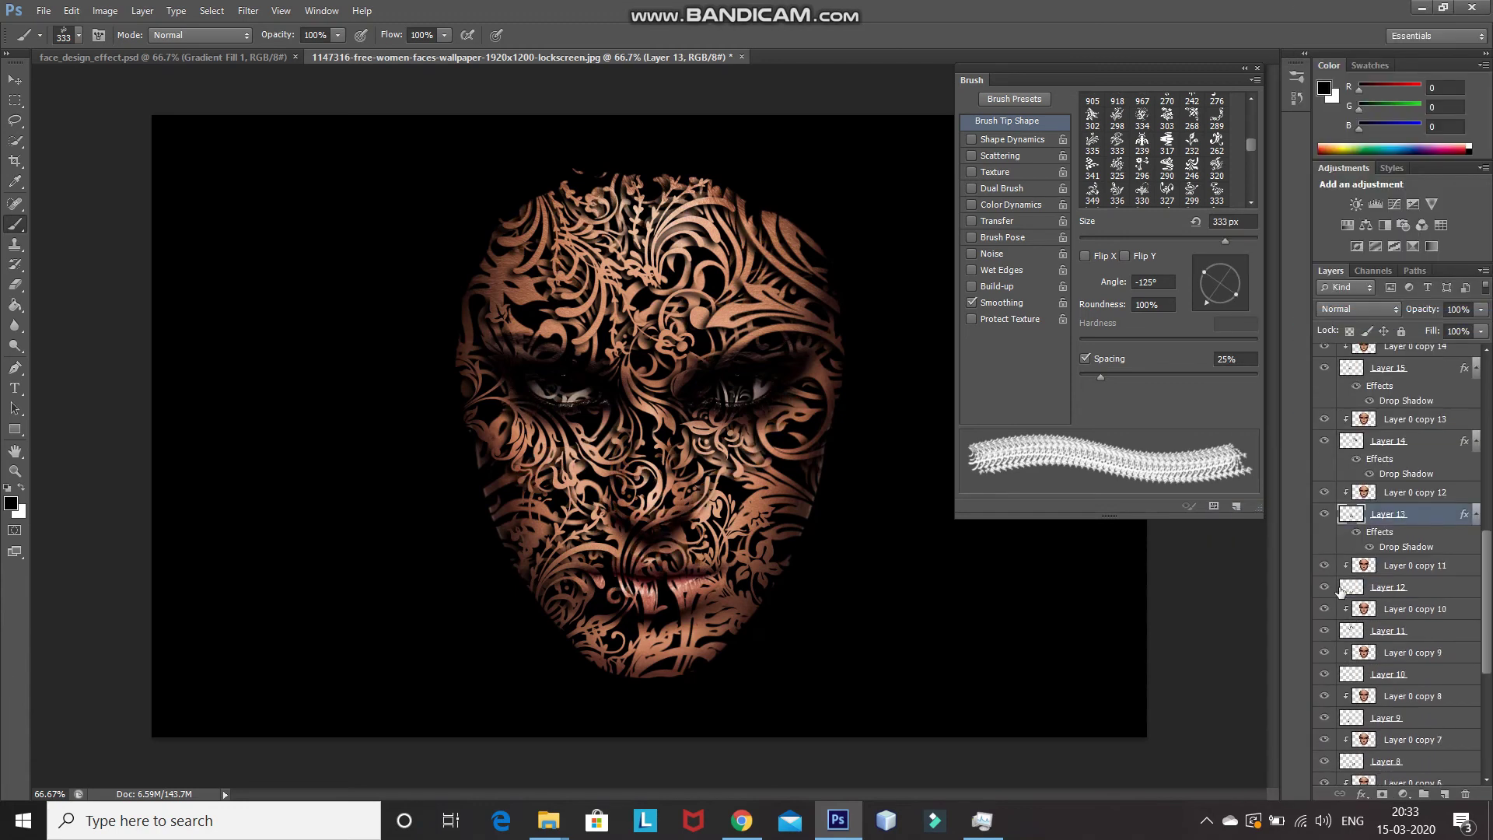
Paste the copied drop shadow style onto each of the floral Layers 12 down to 7
right_click(1389, 684)
left_click(1364, 332)
right_click(1389, 513)
left_click_drag(1491, 589, 1491, 655)
left_click(1364, 287)
right_click(1383, 589)
left_click(1364, 294)
right_click(1368, 662)
left_click(1364, 362)
right_click(1388, 584)
left_click(1345, 295)
right_click(1395, 516)
left_click(1267, 512)
Paste the copied drop shadow style onto the remaining floral Layers 6 down to 2
right_click(1387, 584)
left_click(1345, 295)
right_click(1387, 658)
left_click(1315, 369)
scroll(1388, 622, "down", 3)
right_click(1388, 645)
left_click(1317, 356)
right_click(1390, 714)
left_click(1318, 425)
scroll(1388, 700, "down", 2)
right_click(1388, 729)
left_click(1311, 442)
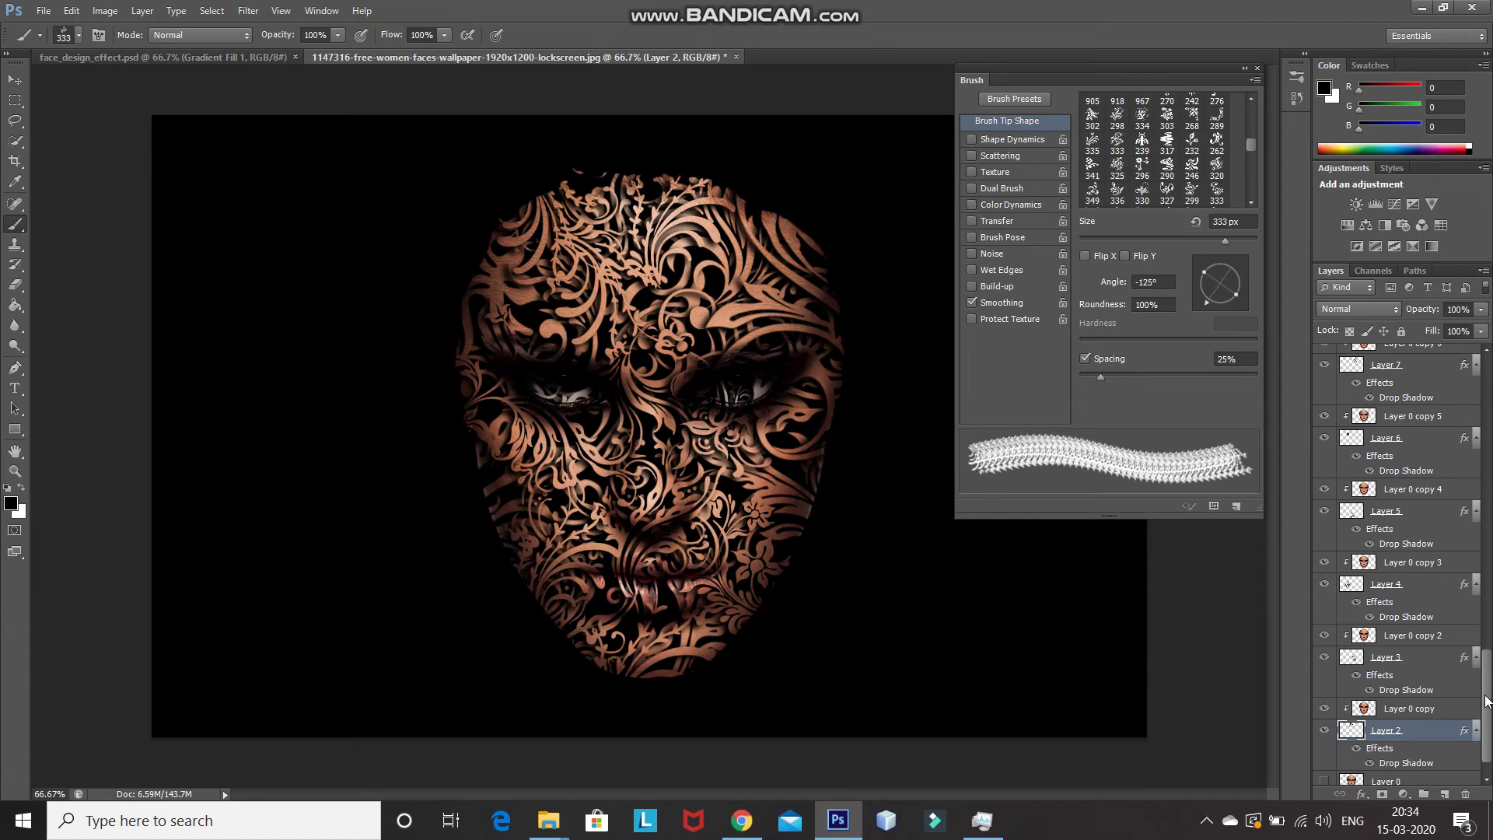
Select all layers from Layer 0 copy 21 down to Layer 2 and put them into one group
left_click_drag(1485, 696, 1491, 398)
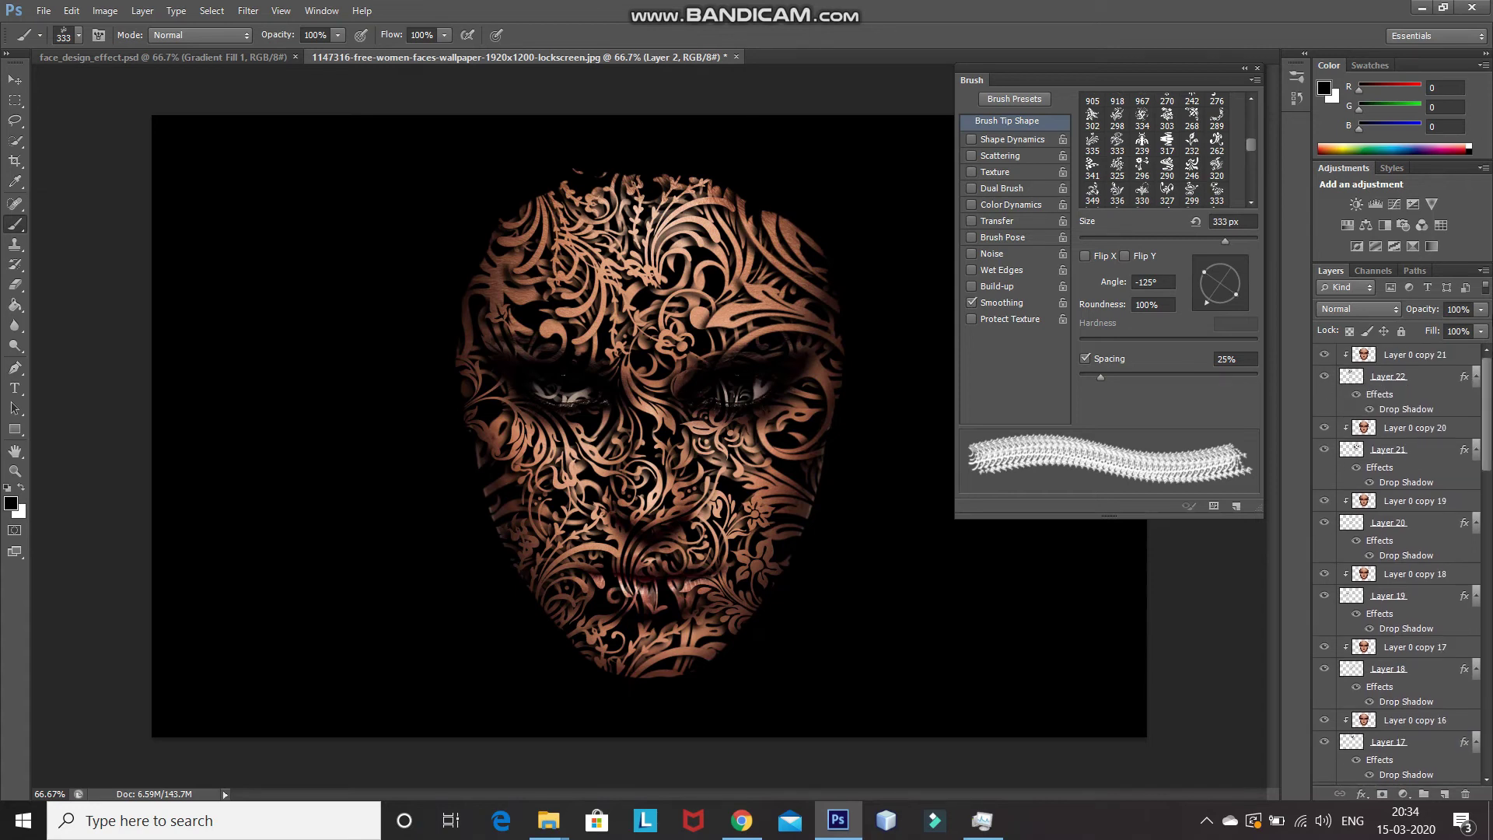
left_click(1389, 355)
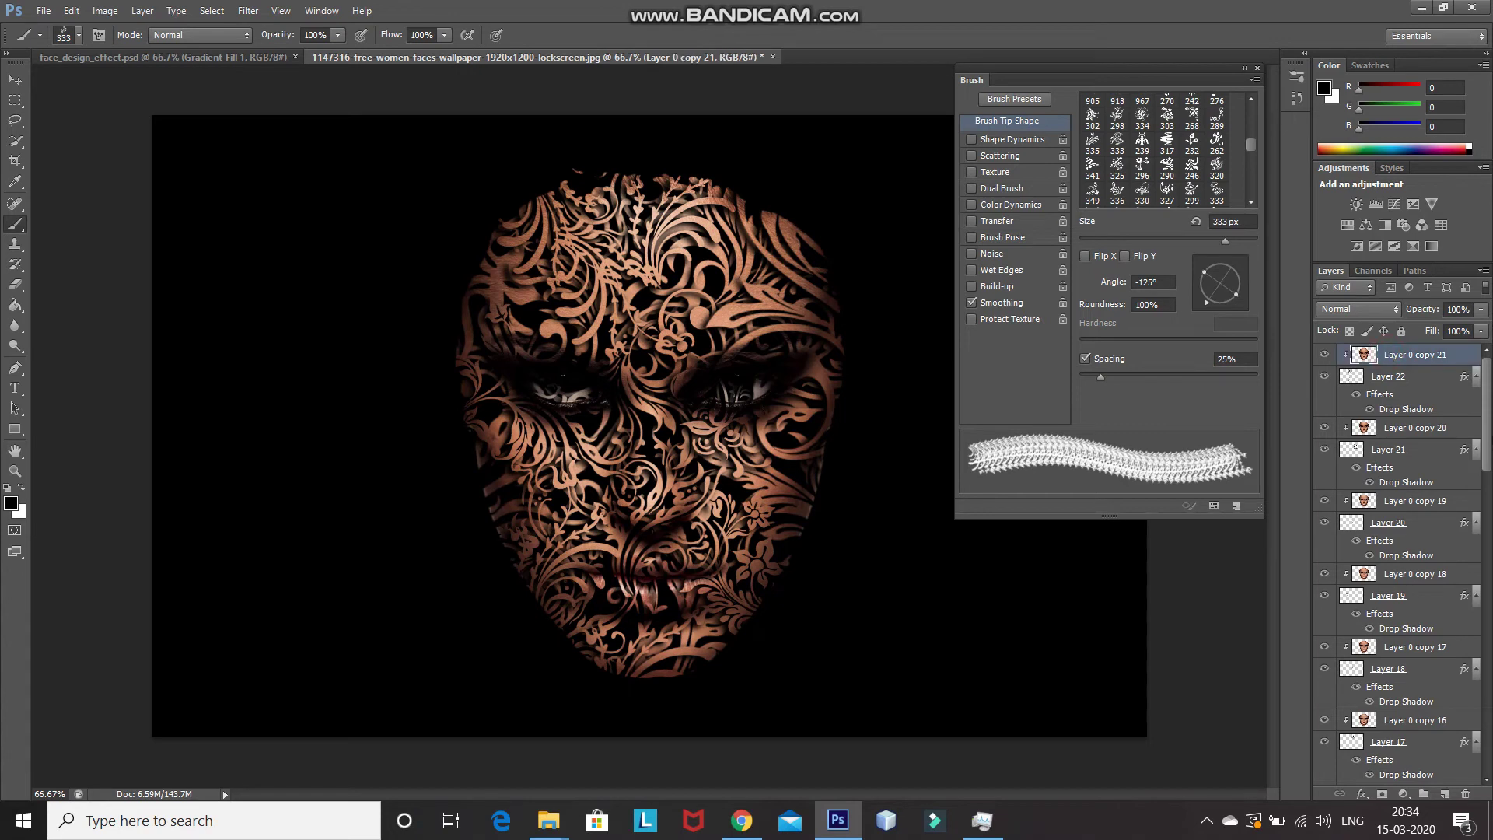
left_click_drag(1485, 426, 1481, 714)
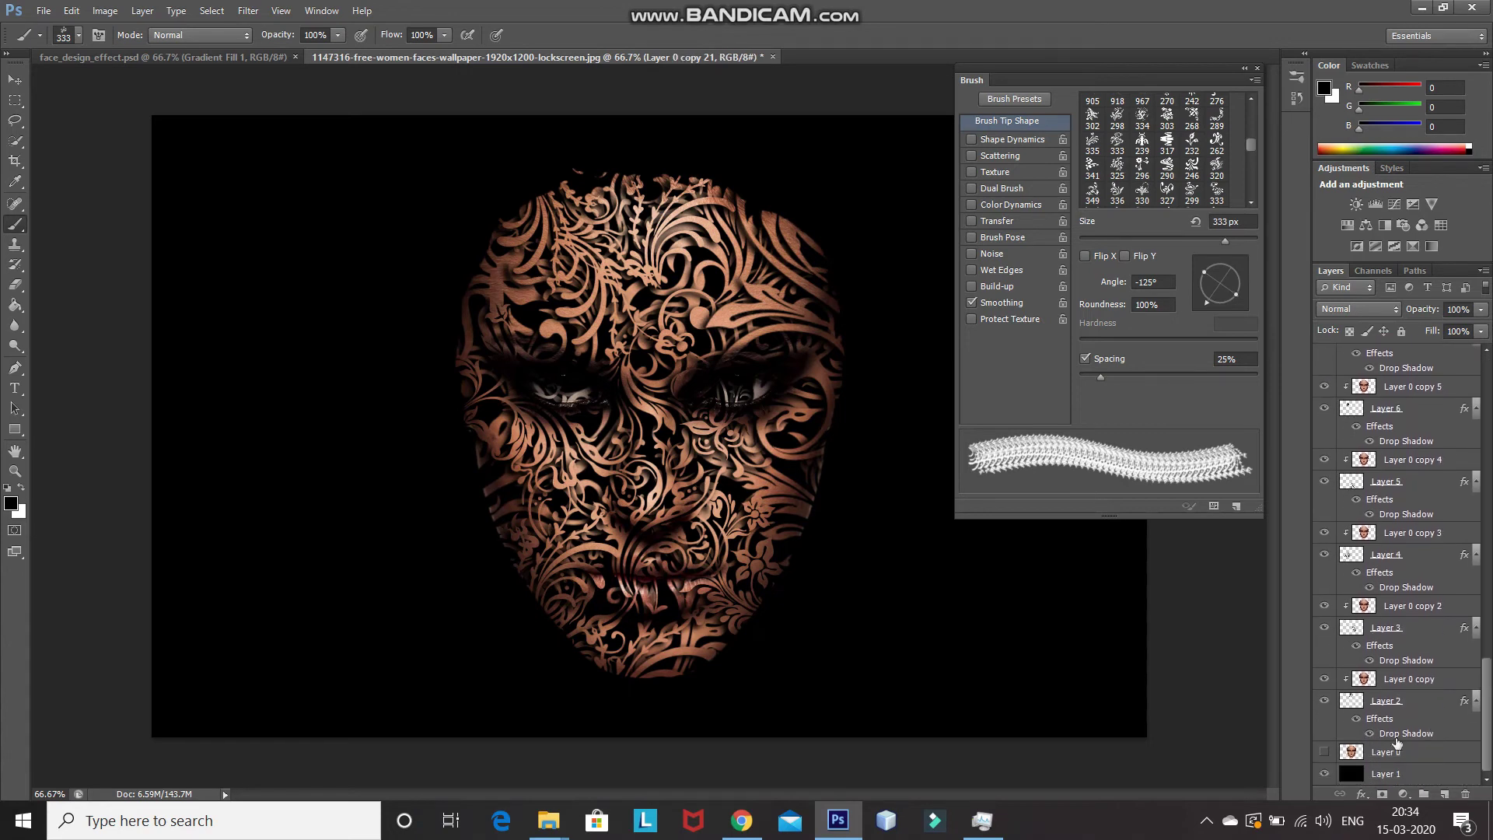
left_click(1383, 704, "shift")
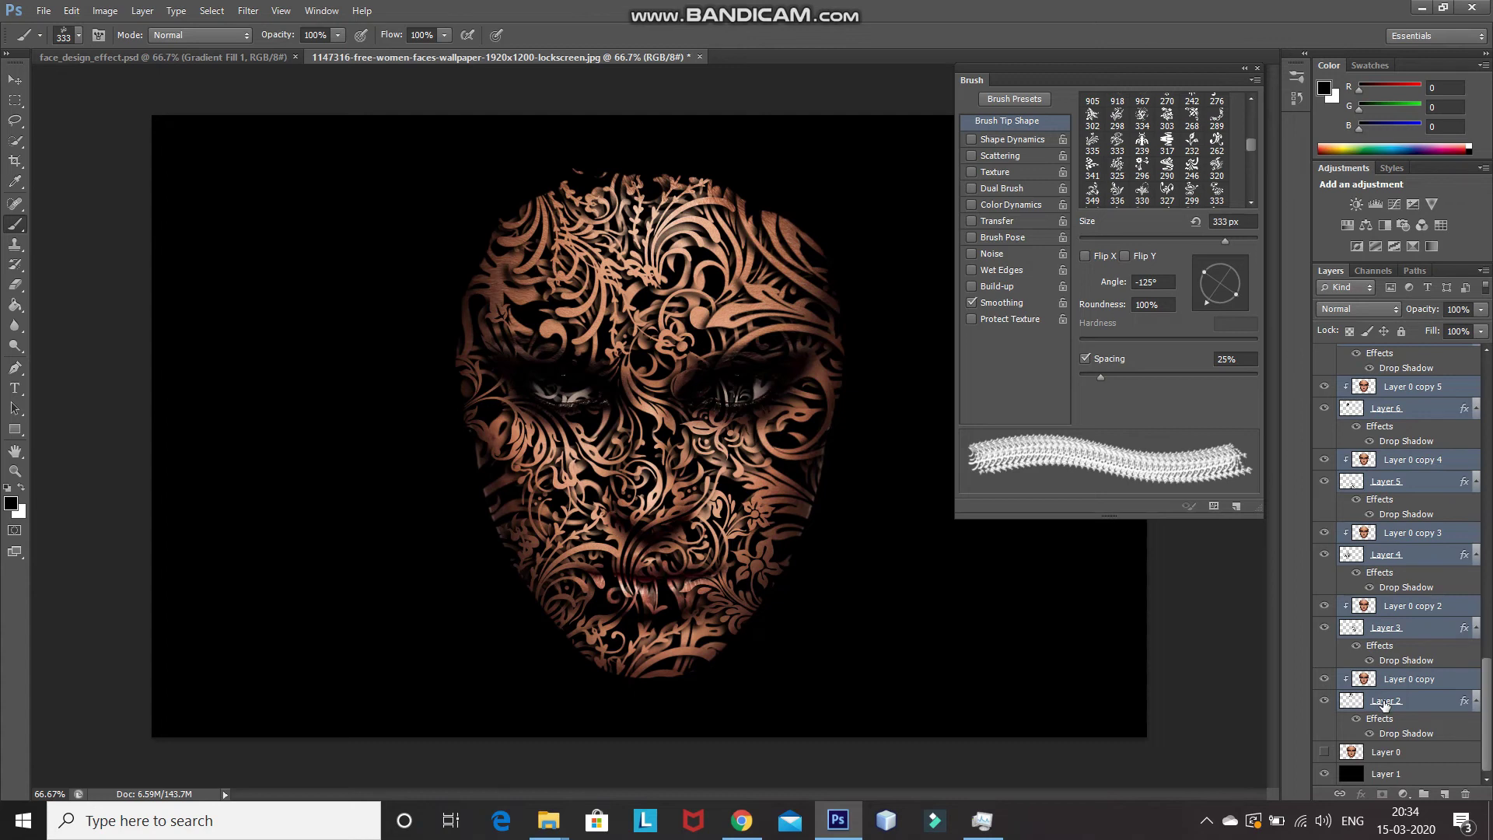
key("ctrl+g")
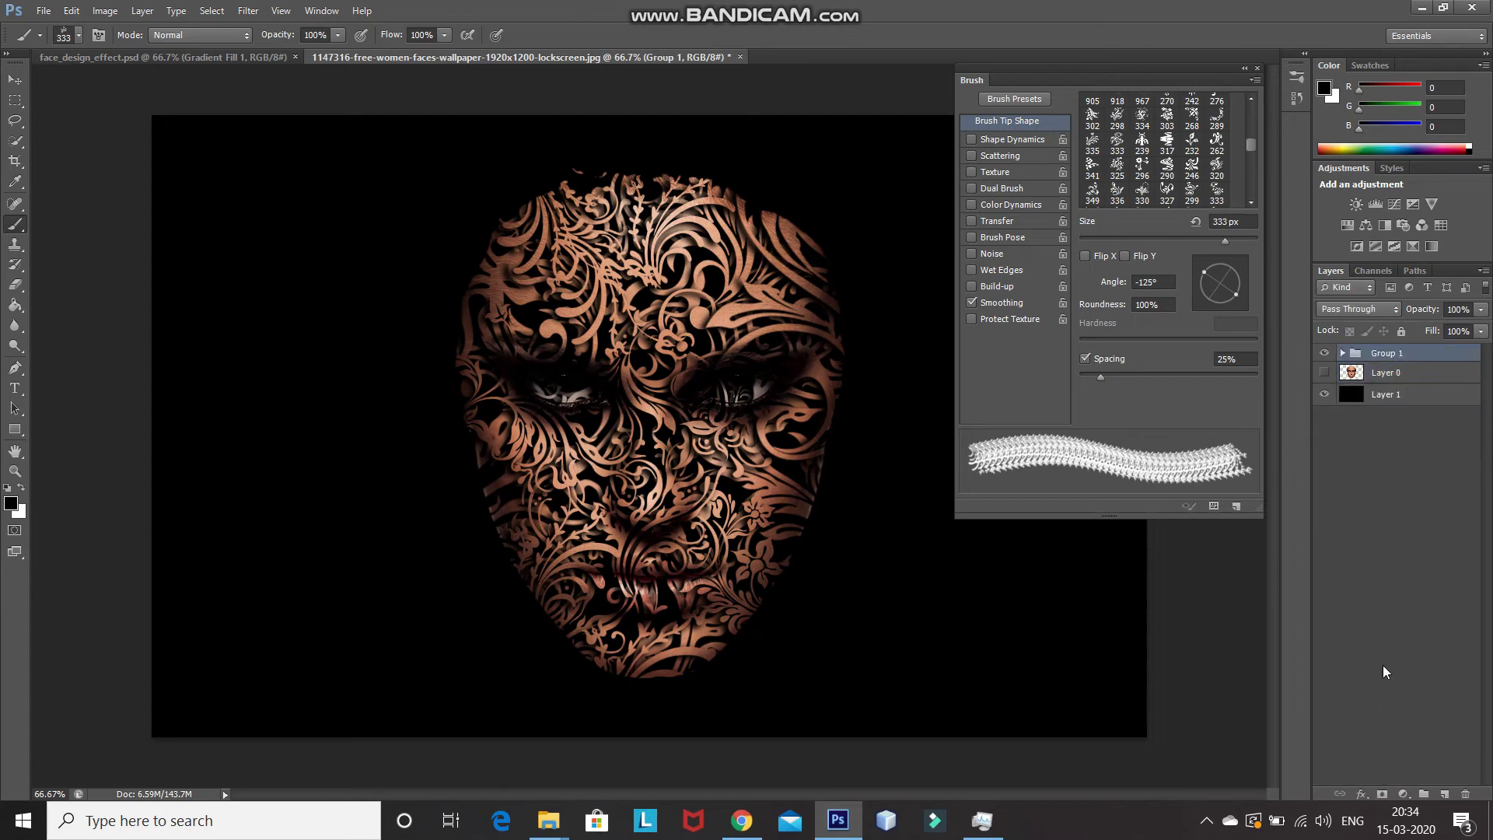
left_click(1342, 353)
left_click(1344, 354)
Duplicate the hidden face layer, Layer 0, and move the copy above Group 1
left_click(1424, 373)
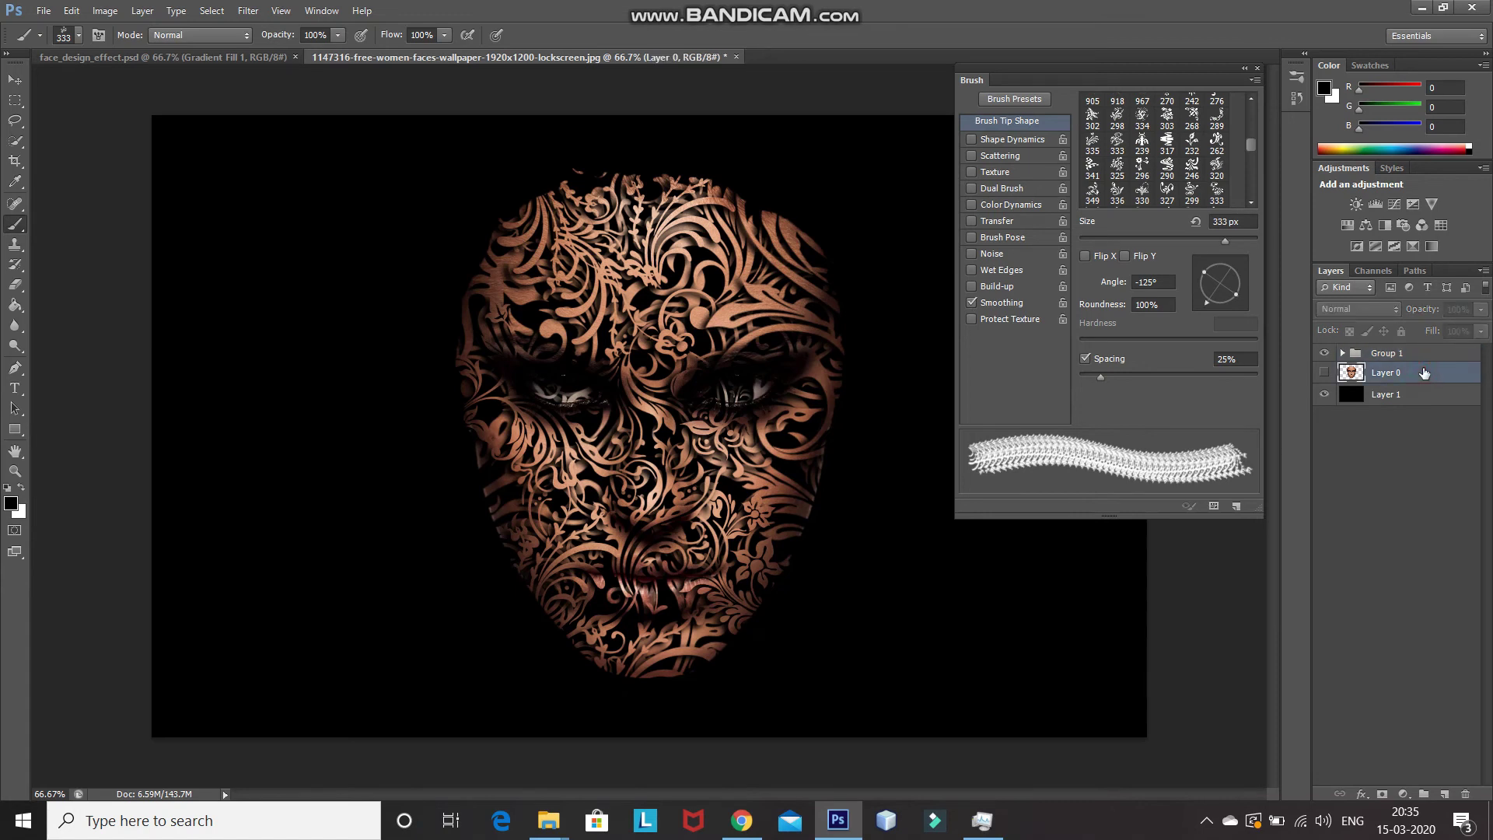
key("ctrl+j")
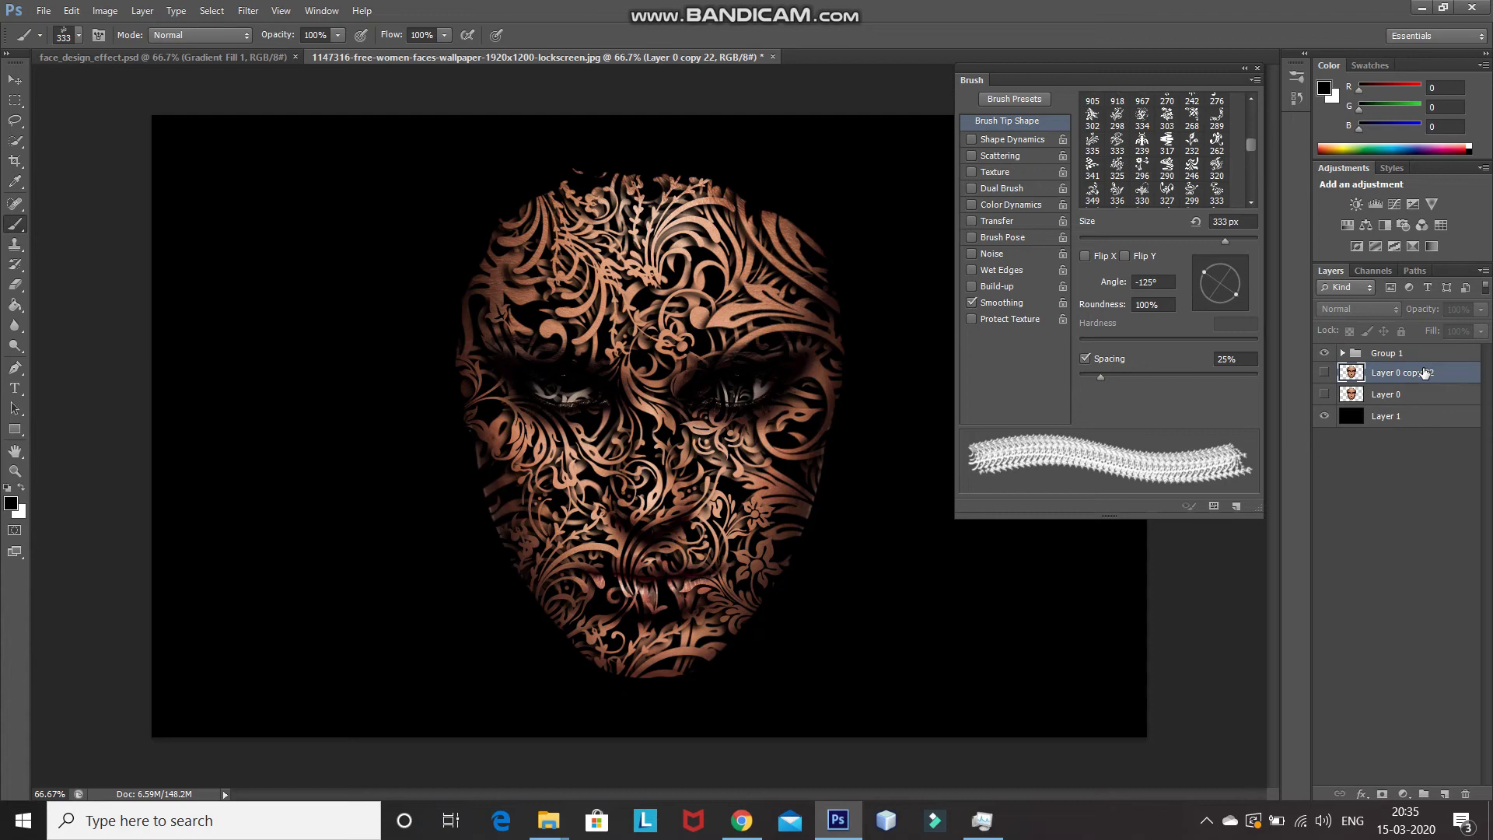
left_click_drag(1398, 375, 1396, 346)
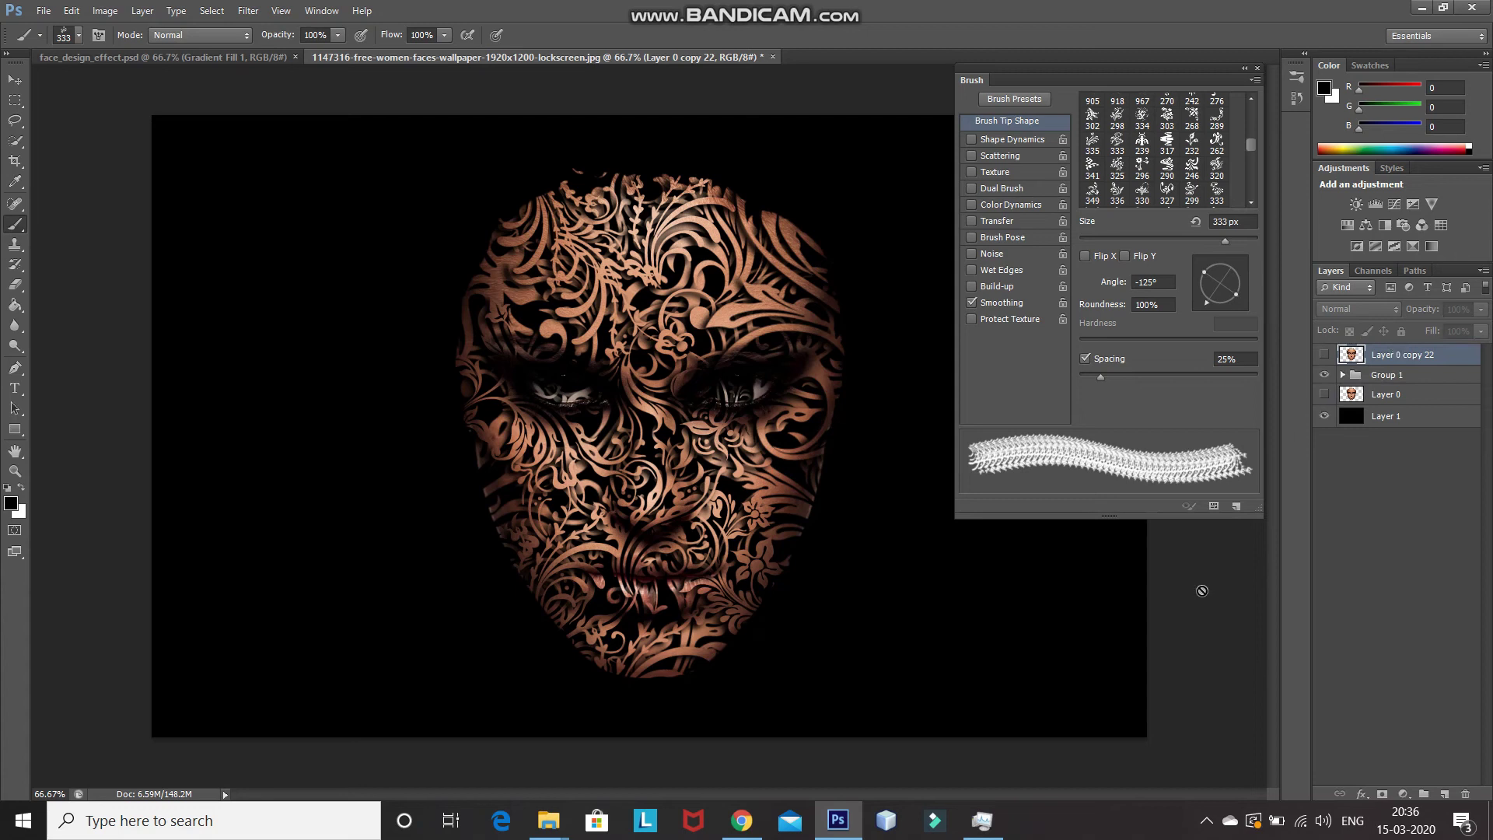
Turn on visibility of the face copy above Group 1, add a layer mask and invert it to black
left_click(1325, 359)
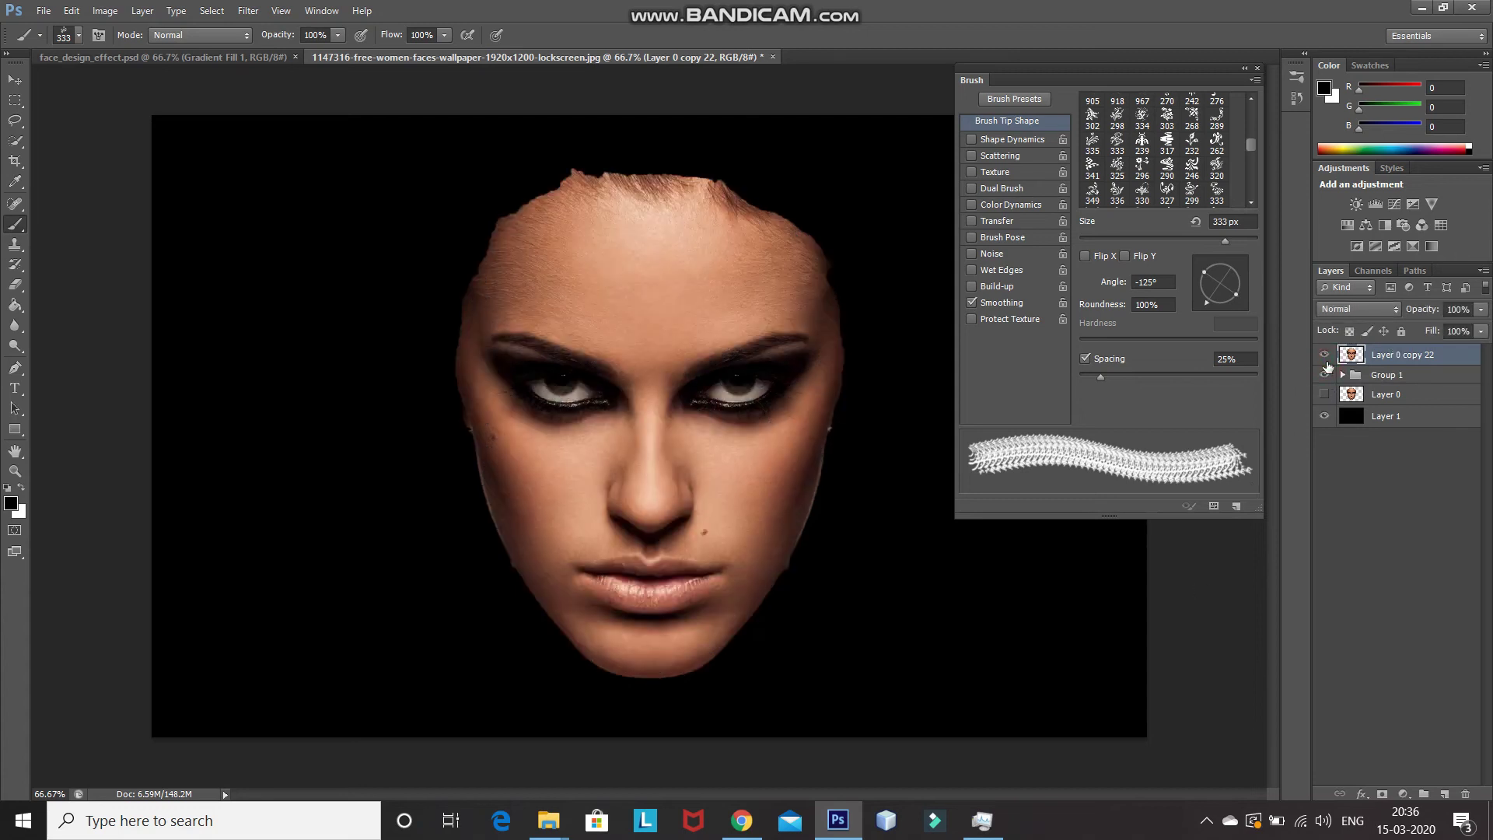
left_click(1381, 794)
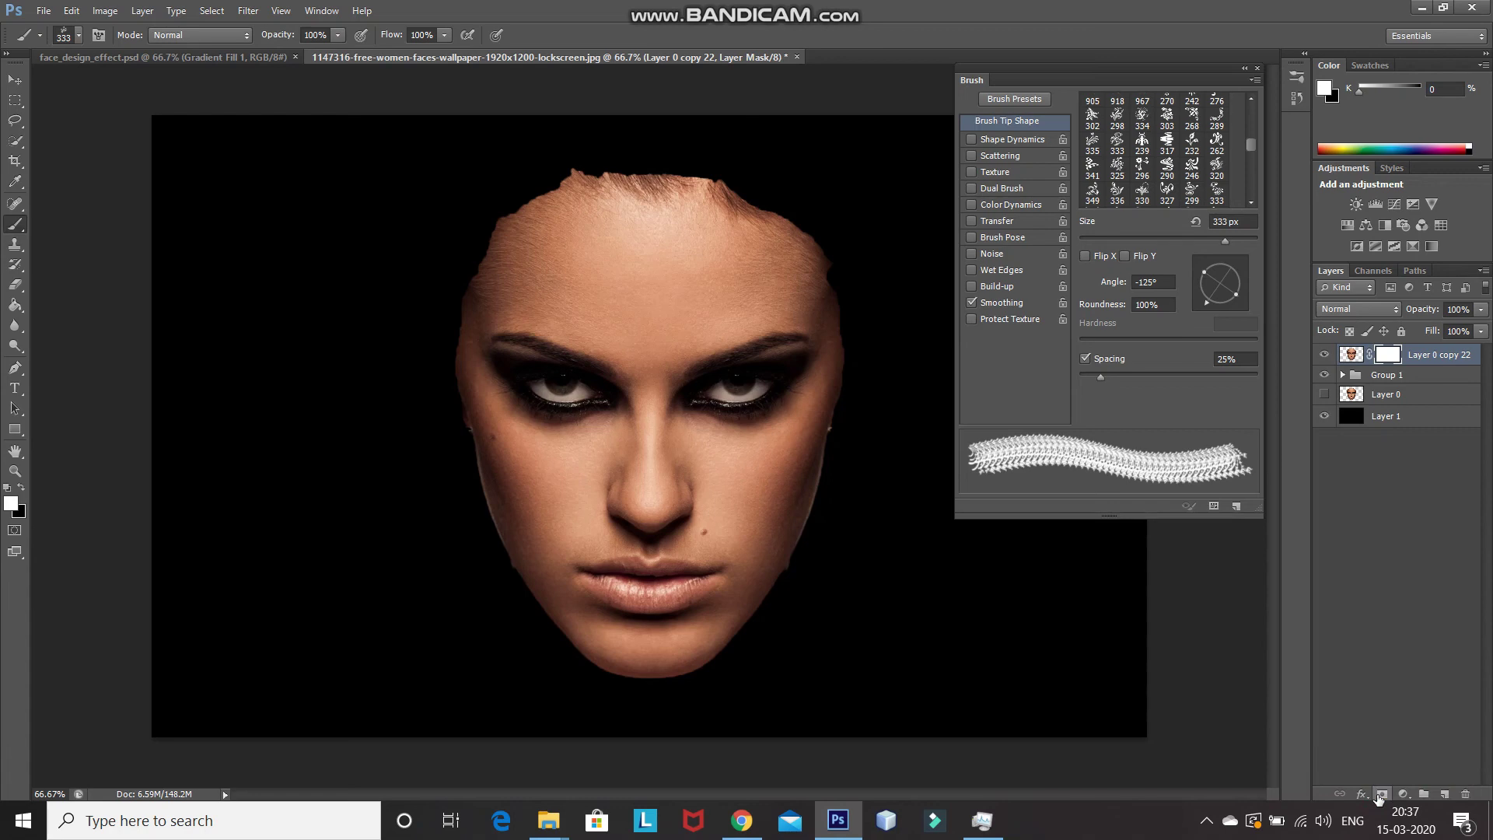
key("ctrl+i")
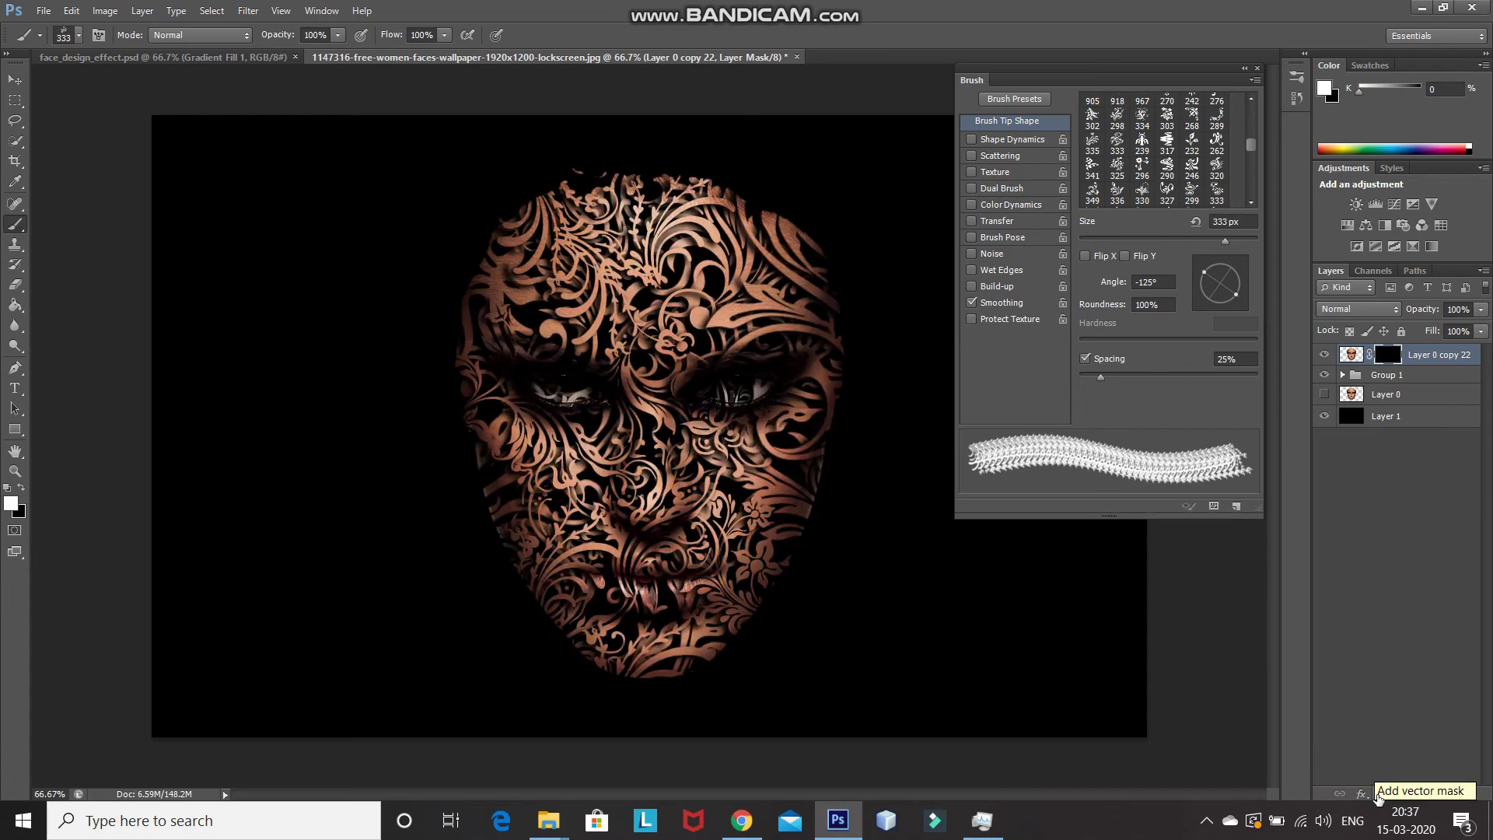
Paint white on the face copy's mask with the soft round 30 px brush over both eyes and the lips
right_click(14, 224)
left_click(54, 224)
left_click_drag(1257, 145, 1249, 100)
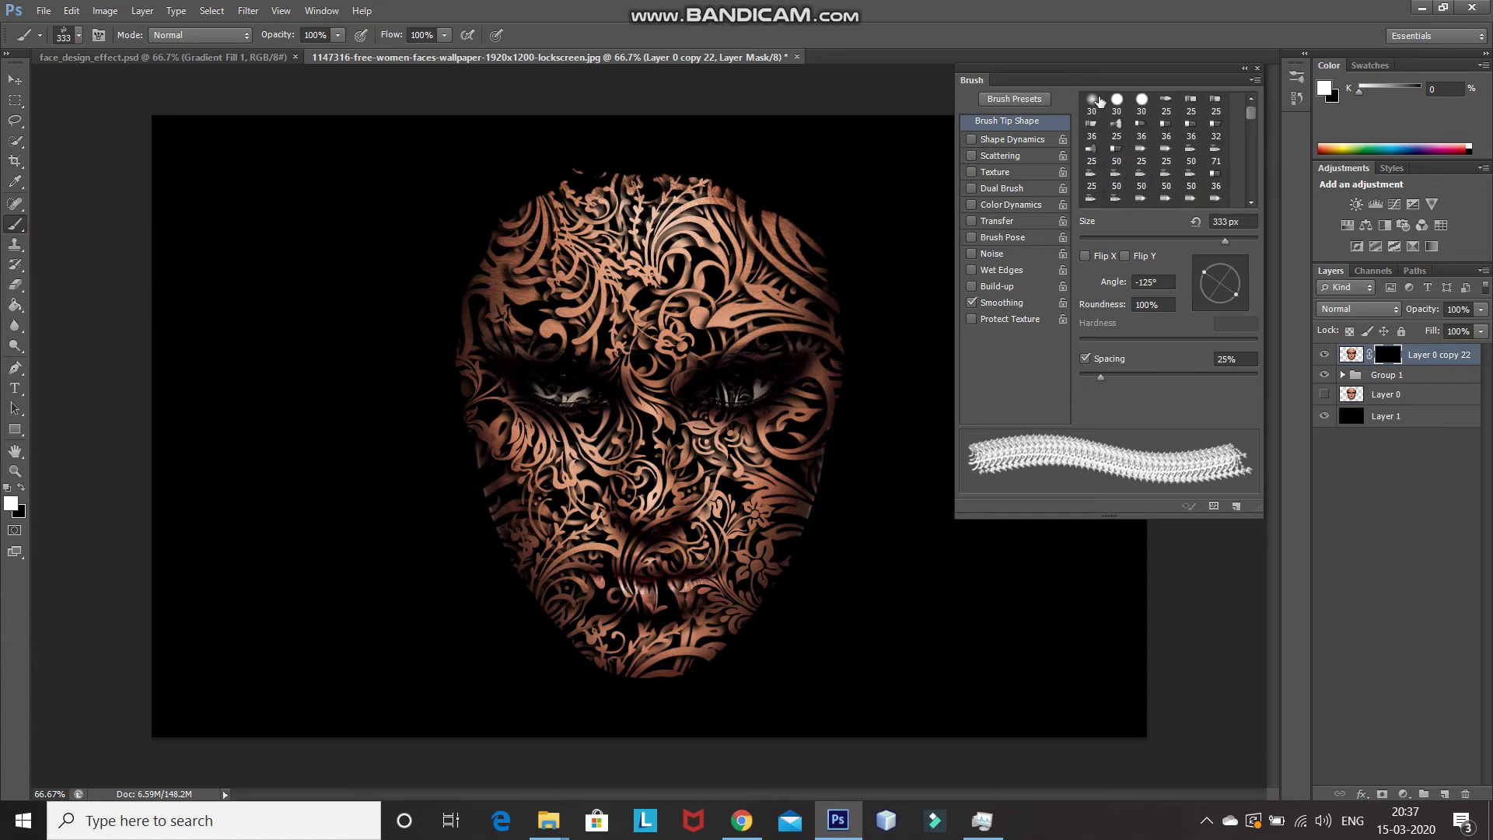
left_click(1092, 101)
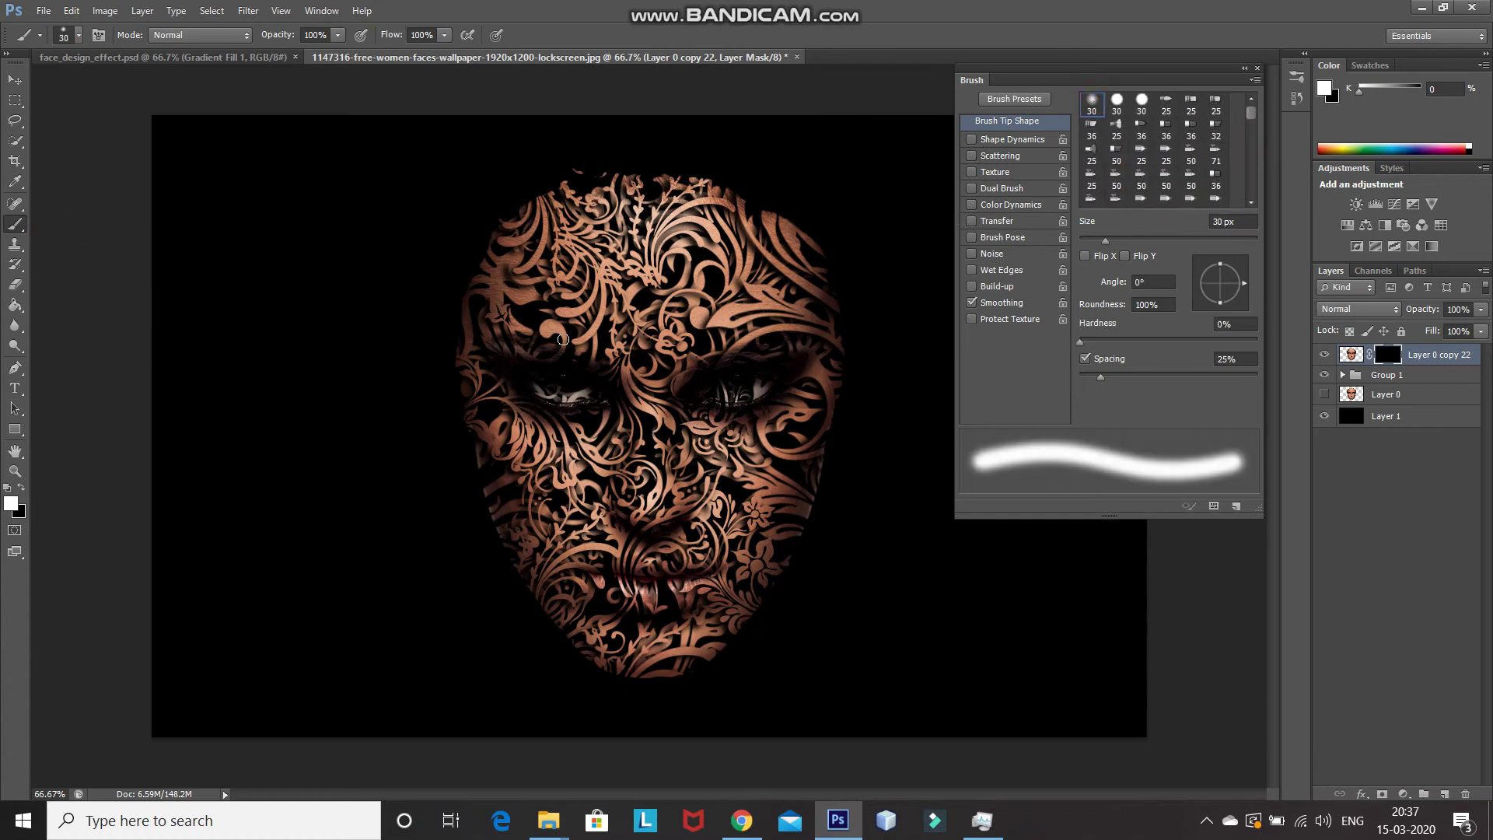
mouse_move(544, 382)
left_mouse_down()
mouse_move(585, 386)
mouse_move(519, 372)
mouse_move(562, 397)
mouse_move(517, 371)
left_mouse_up()
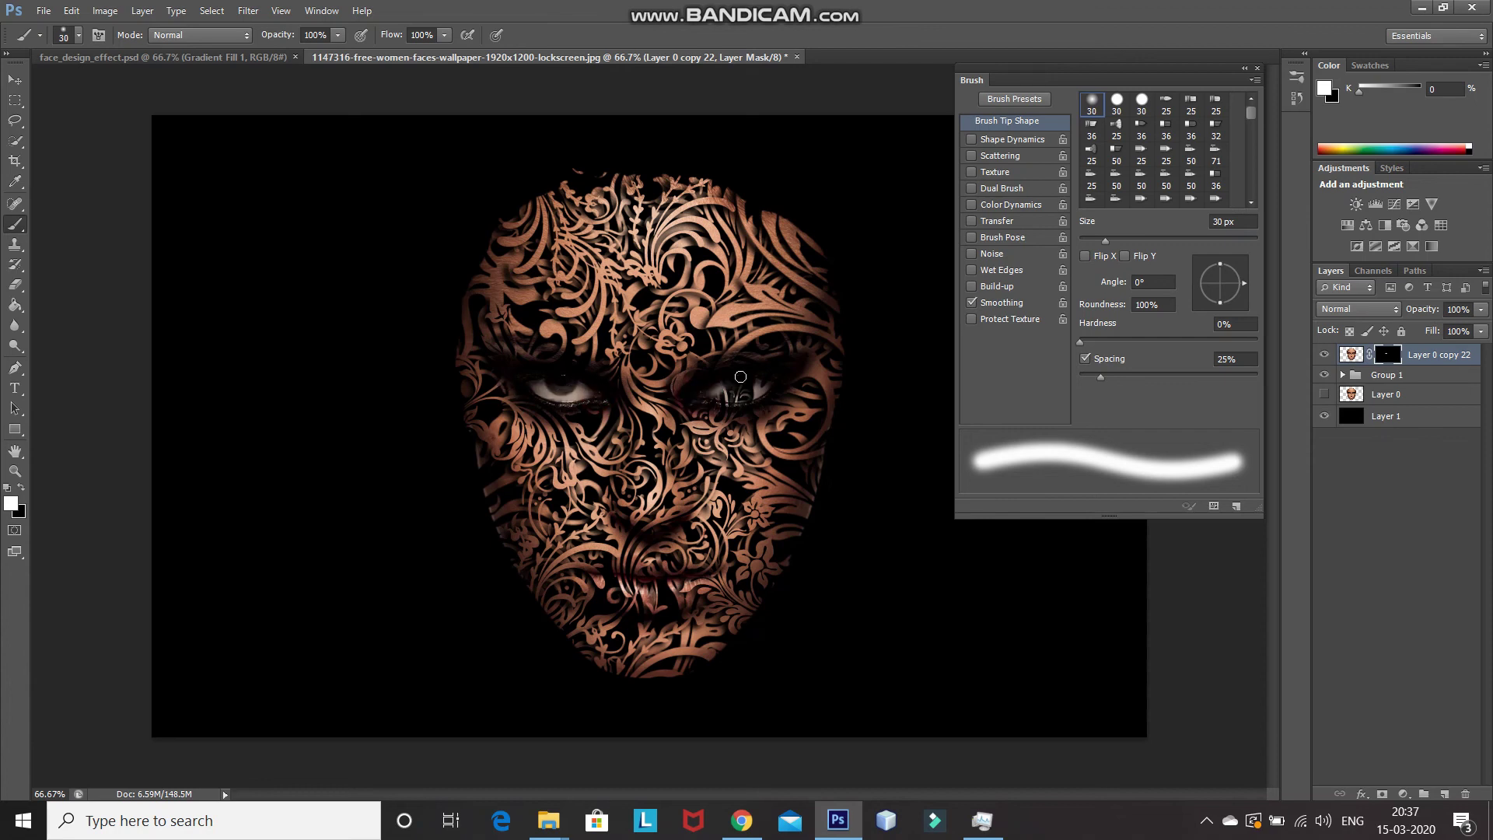
left_click_drag(770, 379, 714, 394)
mouse_move(662, 583)
left_mouse_down()
mouse_move(621, 566)
mouse_move(716, 572)
mouse_move(665, 590)
mouse_move(611, 574)
mouse_move(624, 564)
mouse_move(594, 573)
mouse_move(644, 599)
mouse_move(702, 586)
mouse_move(601, 569)
mouse_move(675, 593)
mouse_move(637, 596)
mouse_move(595, 579)
mouse_move(681, 586)
left_mouse_up()
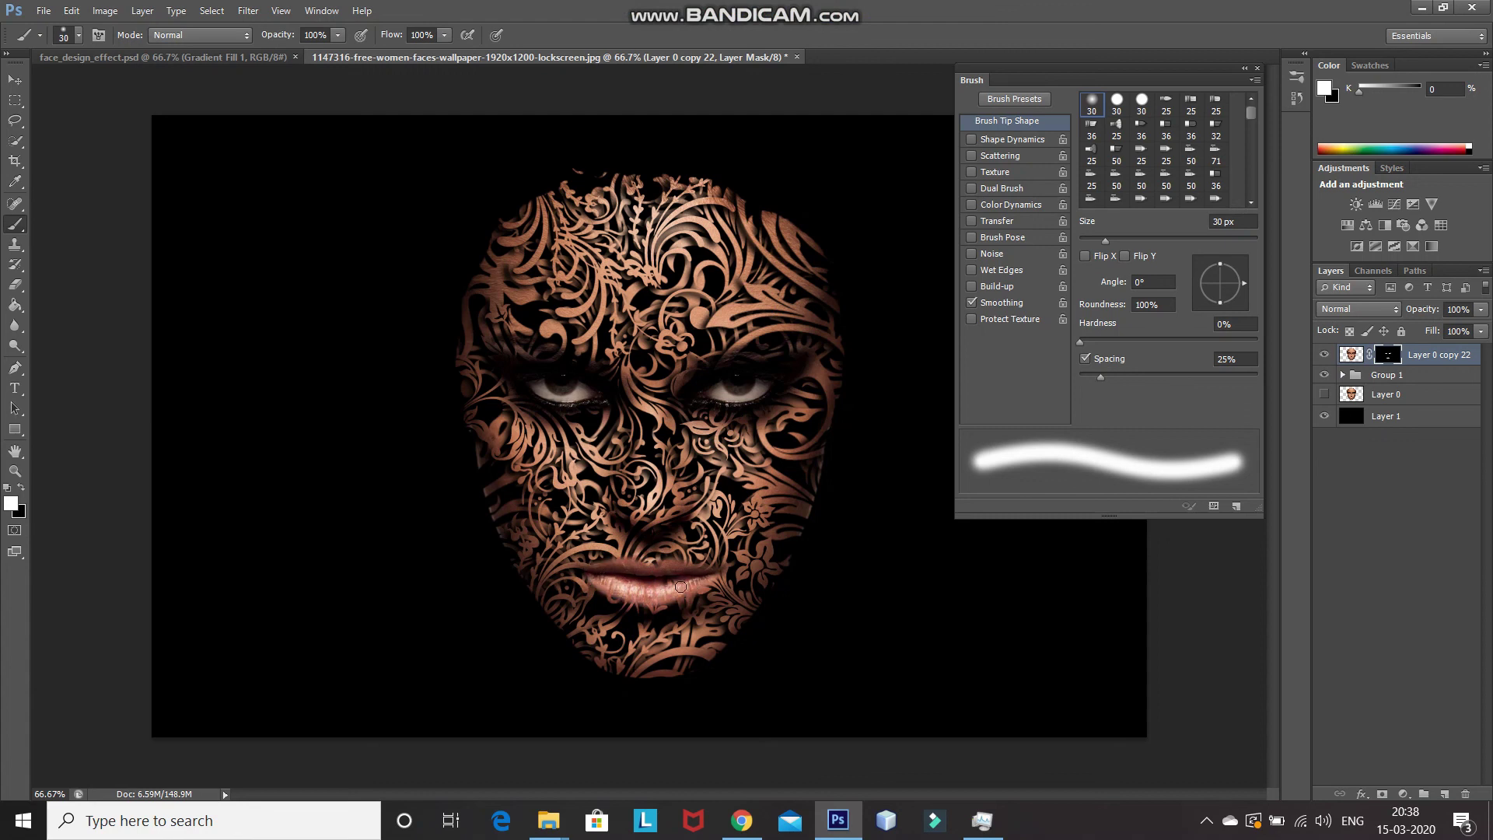